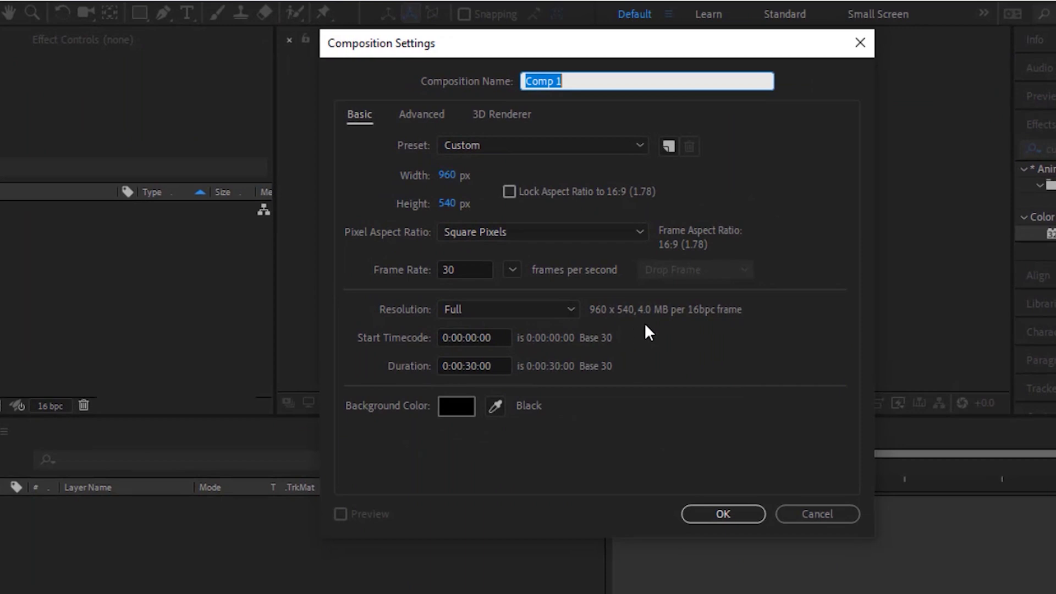
Create a composition named Element at 960 x 540 px, 30 frames per second, with a duration of 0:00:30:00
type("Element")
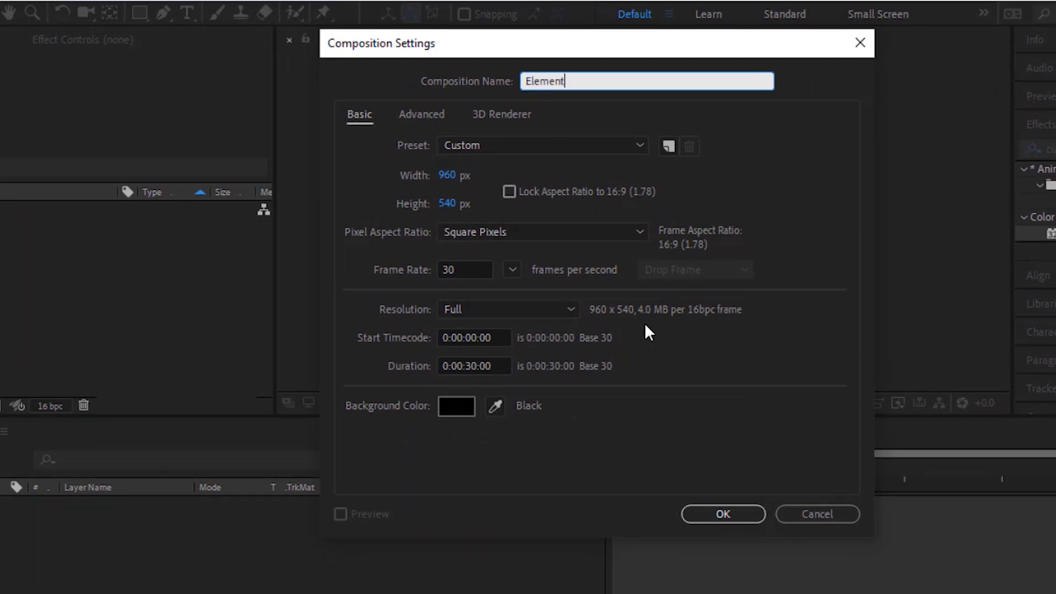
key("Tab")
key("Tab")
key("Tab")
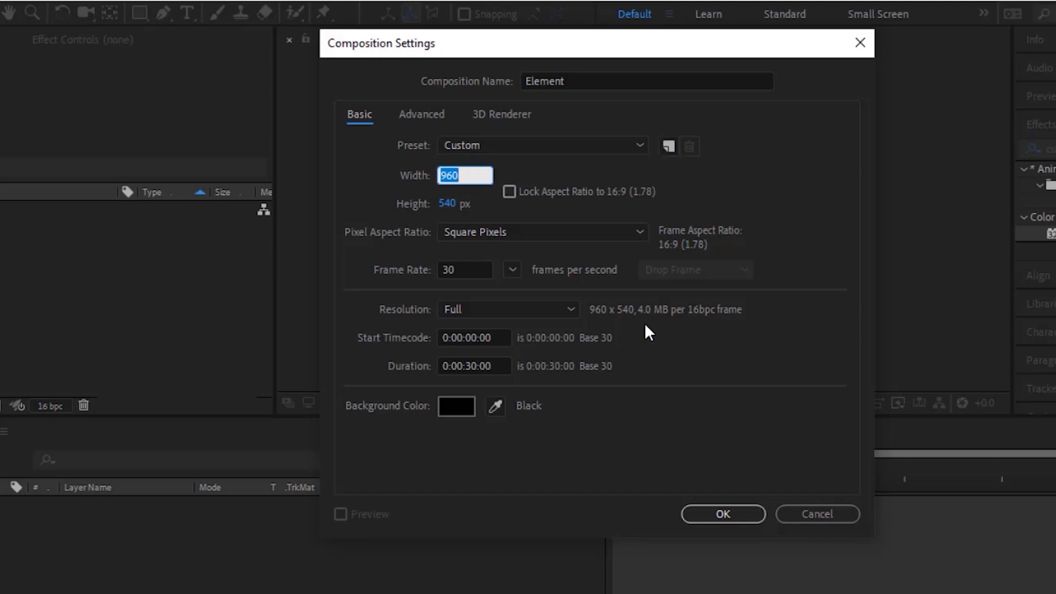
key("Tab")
key("Tab")
key("Tab")
key("Tab")
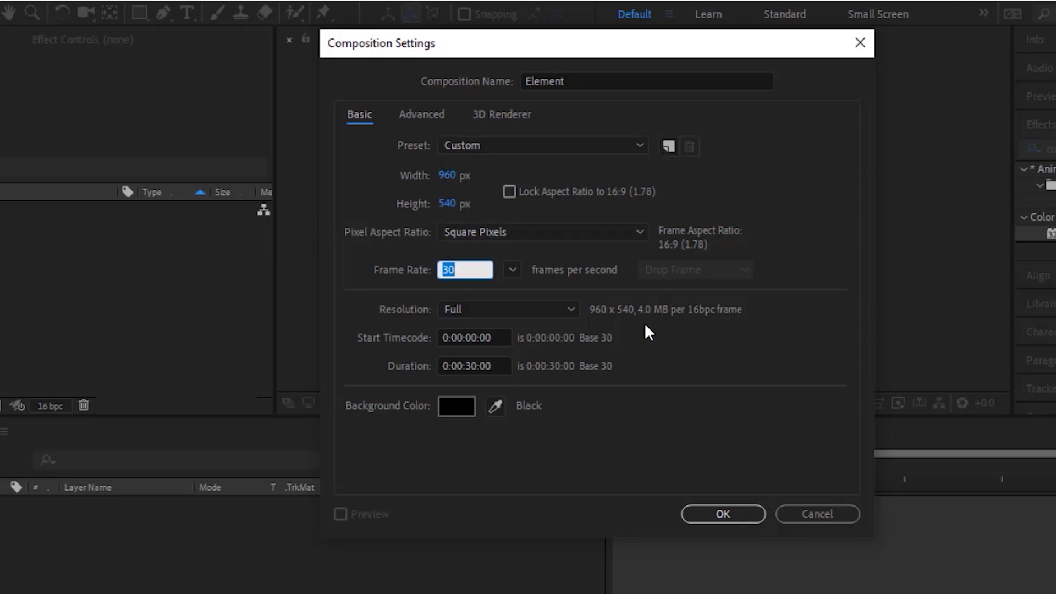
key("Tab")
key("Tab")
key("Tab")
key("Tab")
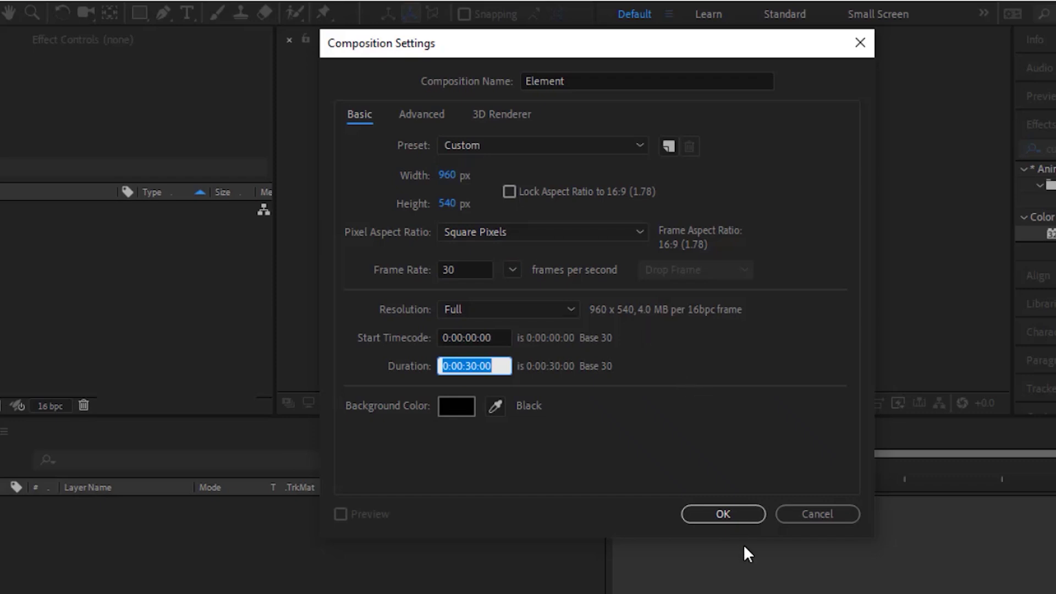
left_click(735, 516)
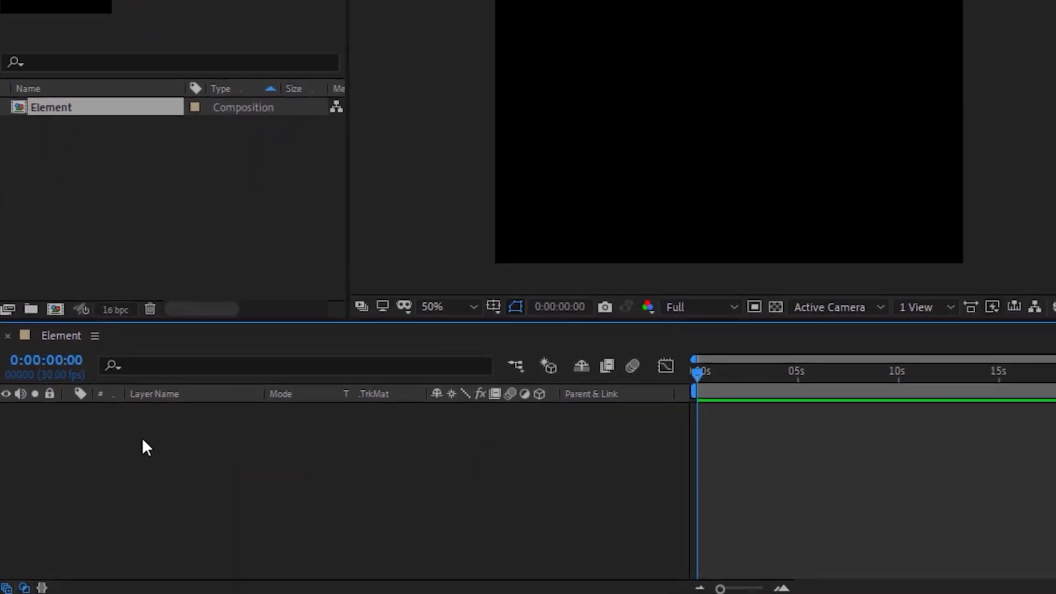
Add a white (FFFFFF) solid layer named BG to the Element composition at 960 x 540 px
right_click(87, 468)
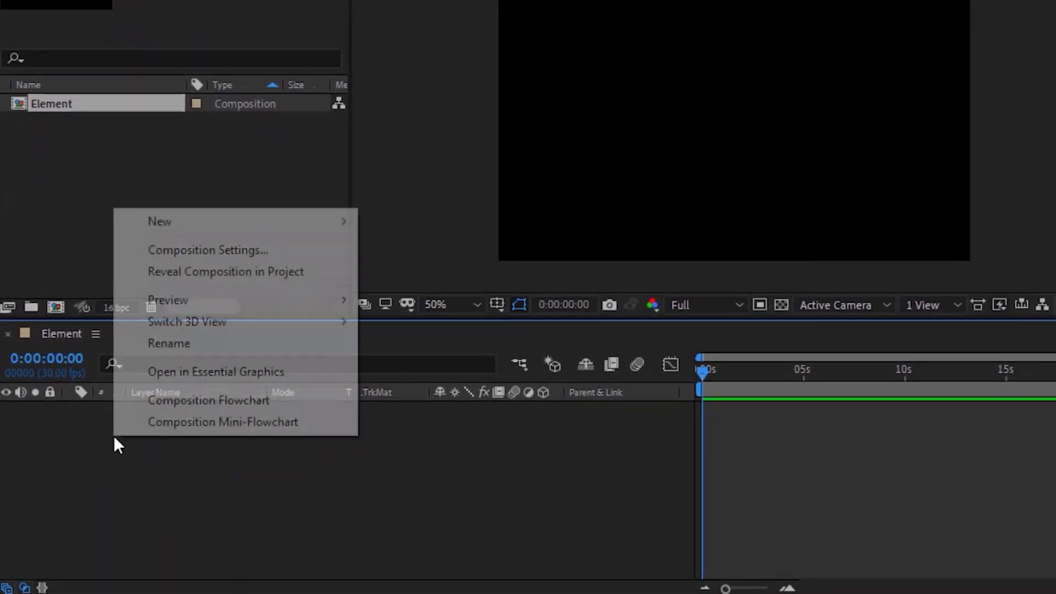
mouse_move(337, 221)
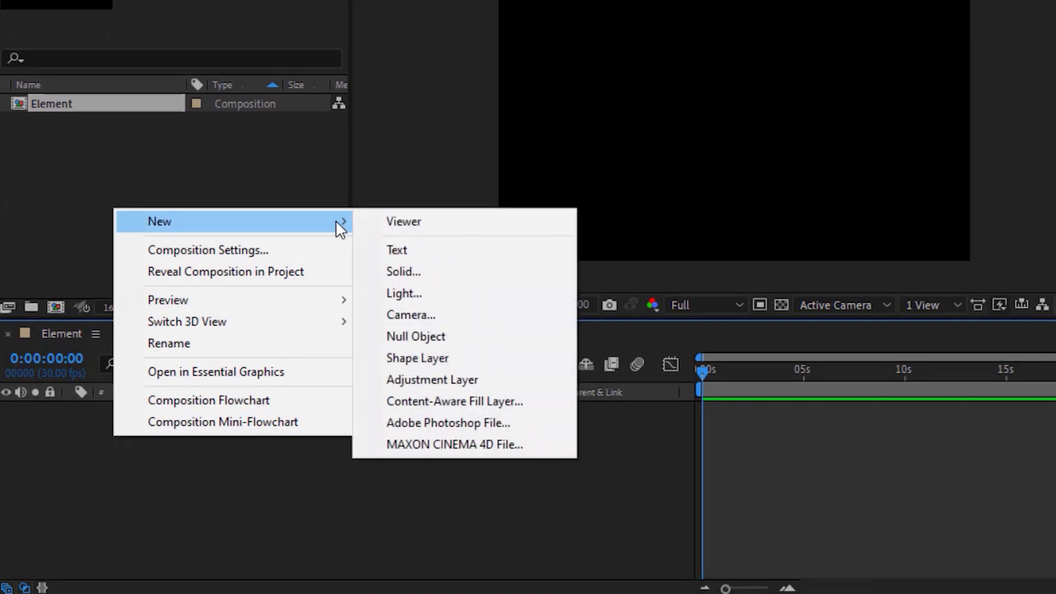
left_click(428, 273)
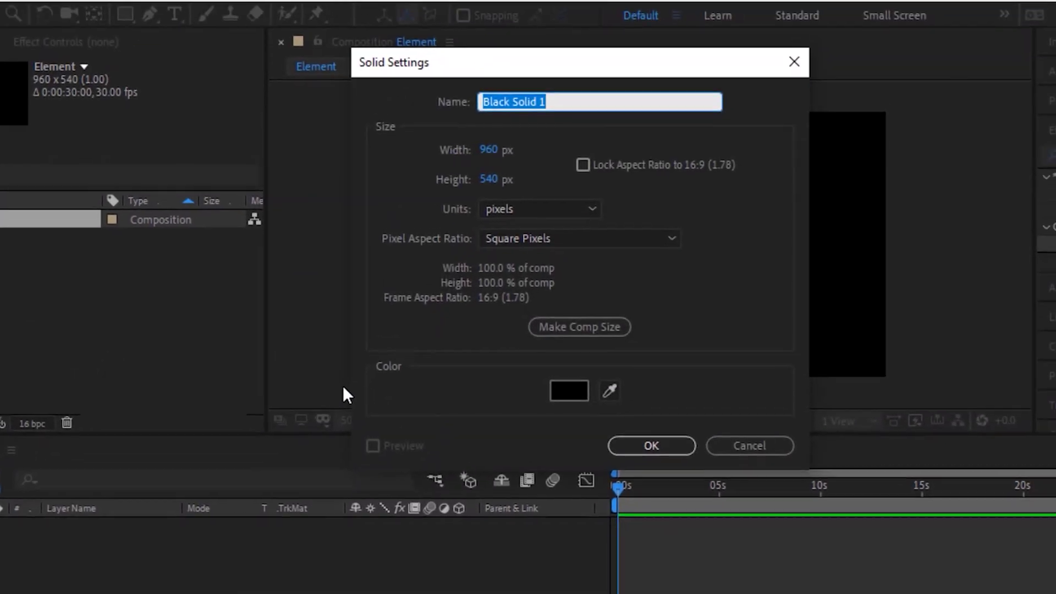
type("BG")
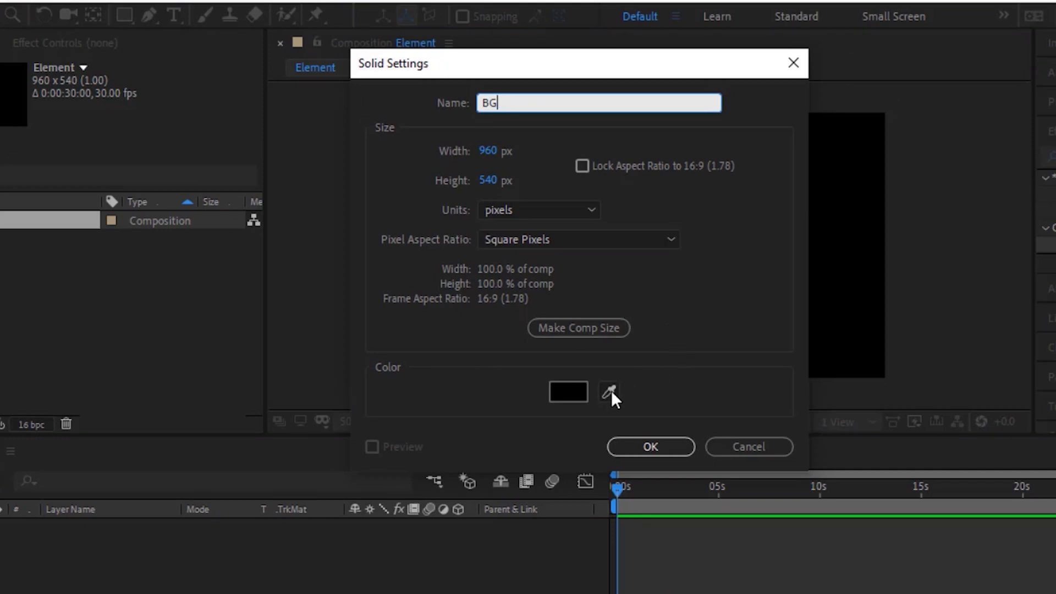
left_click(575, 393)
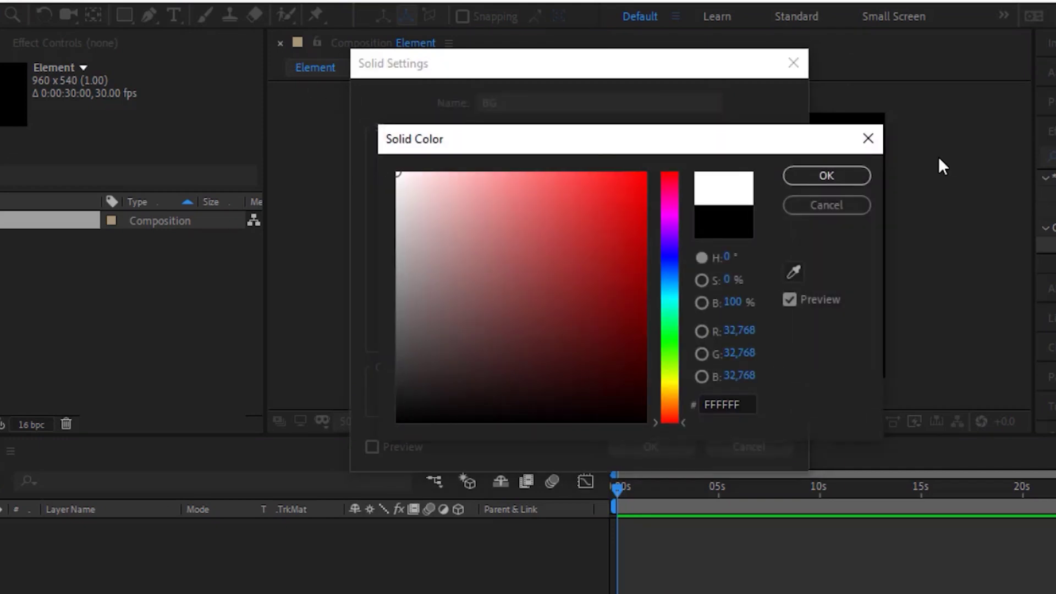
left_click(843, 176)
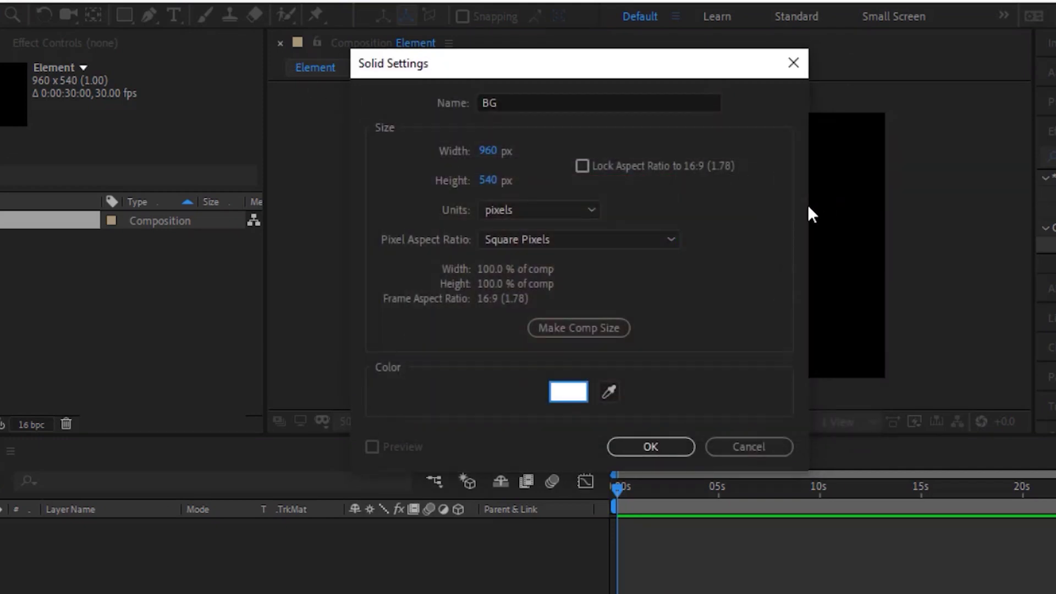
left_click(655, 447)
left_click(159, 493)
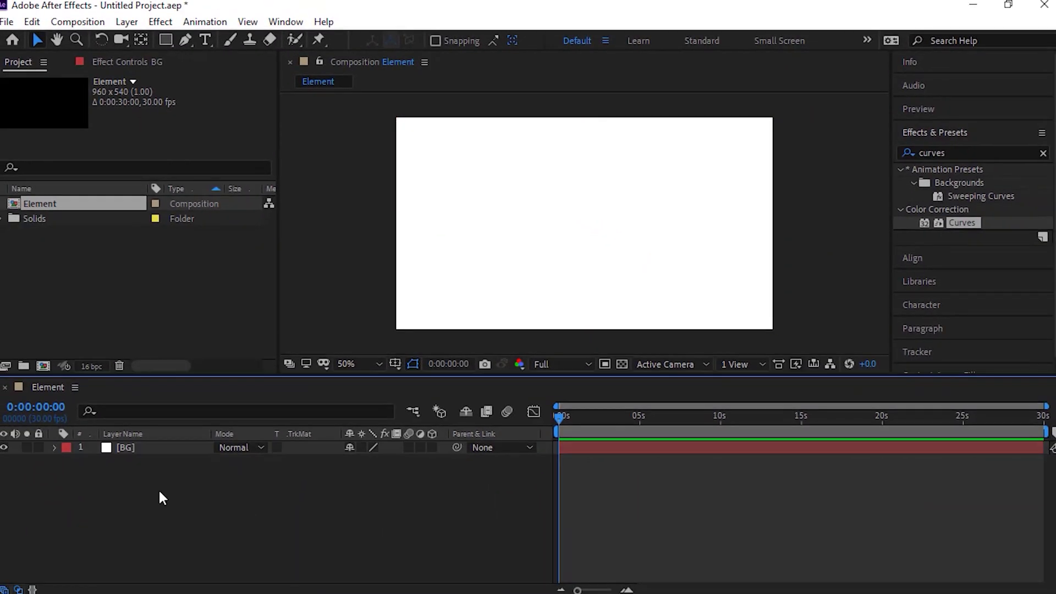
Apply the RG Trapcode Horizon effect to the BG layer and return the playhead to the start
left_click(975, 153)
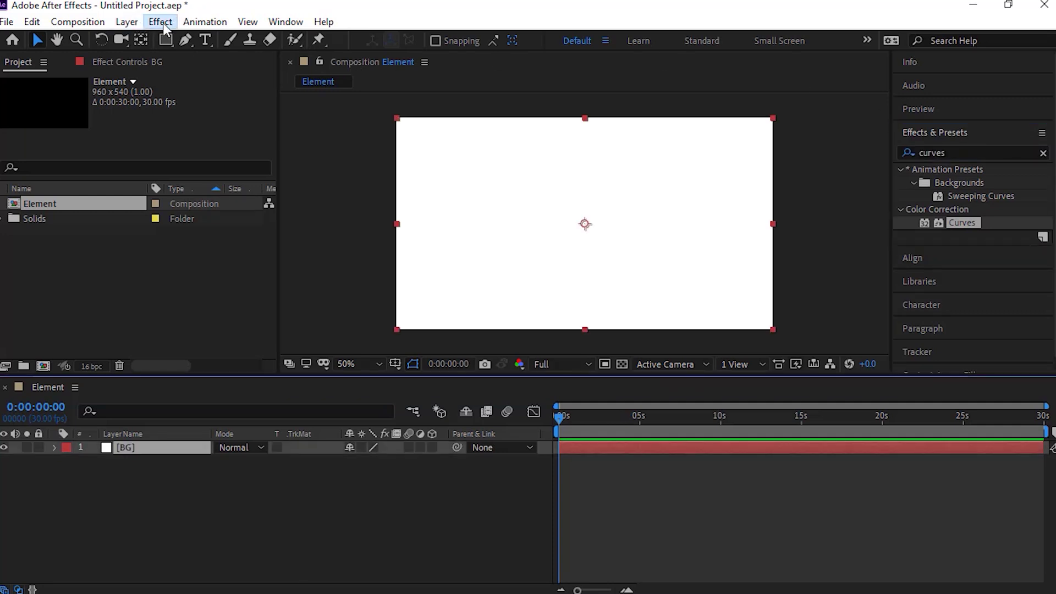
left_click(162, 22)
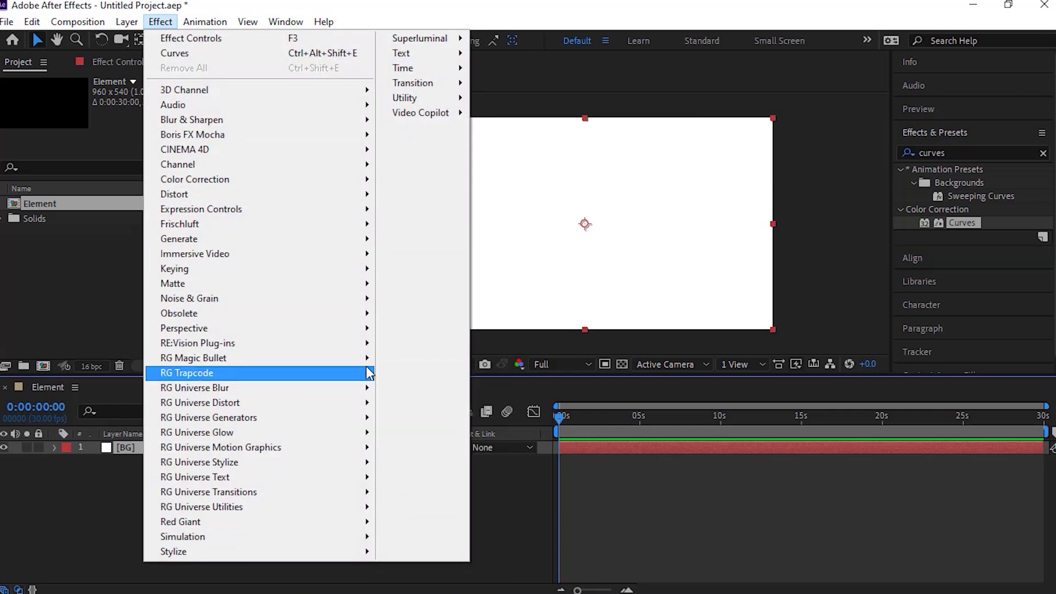
mouse_move(366, 373)
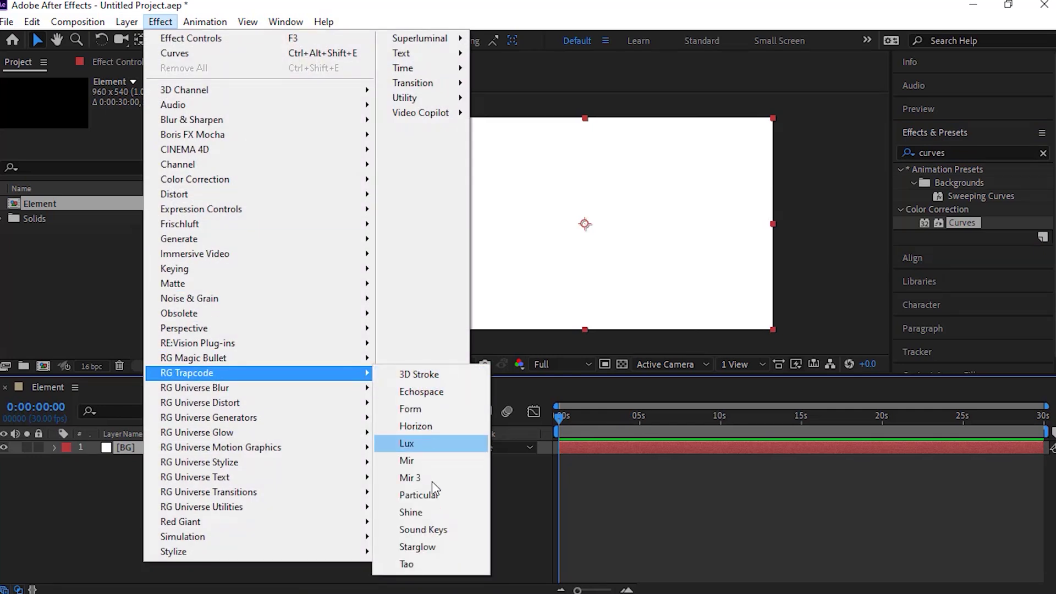
left_click(417, 429)
left_click(740, 414)
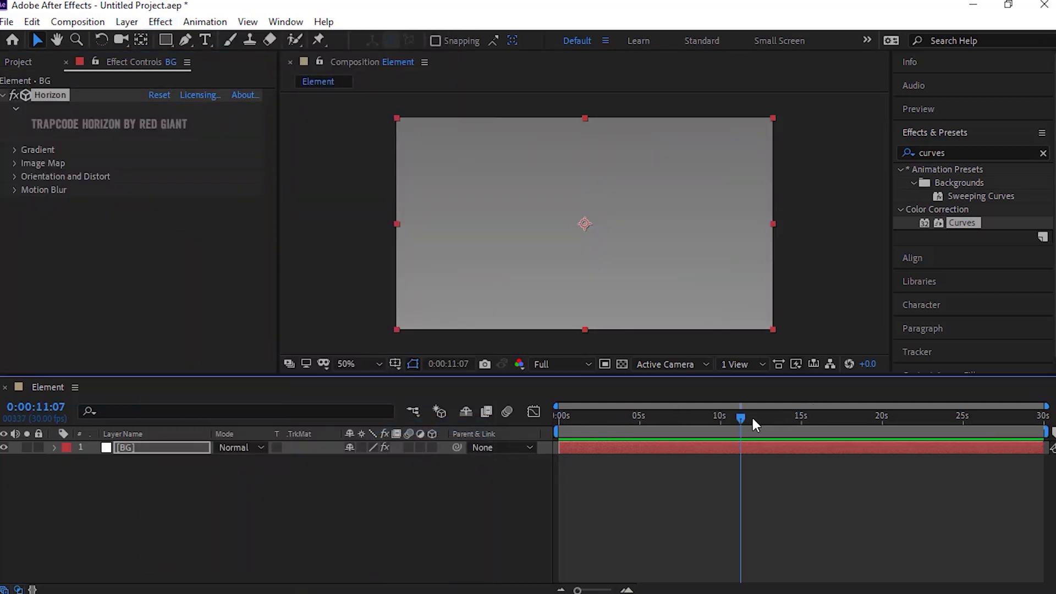
key("Home")
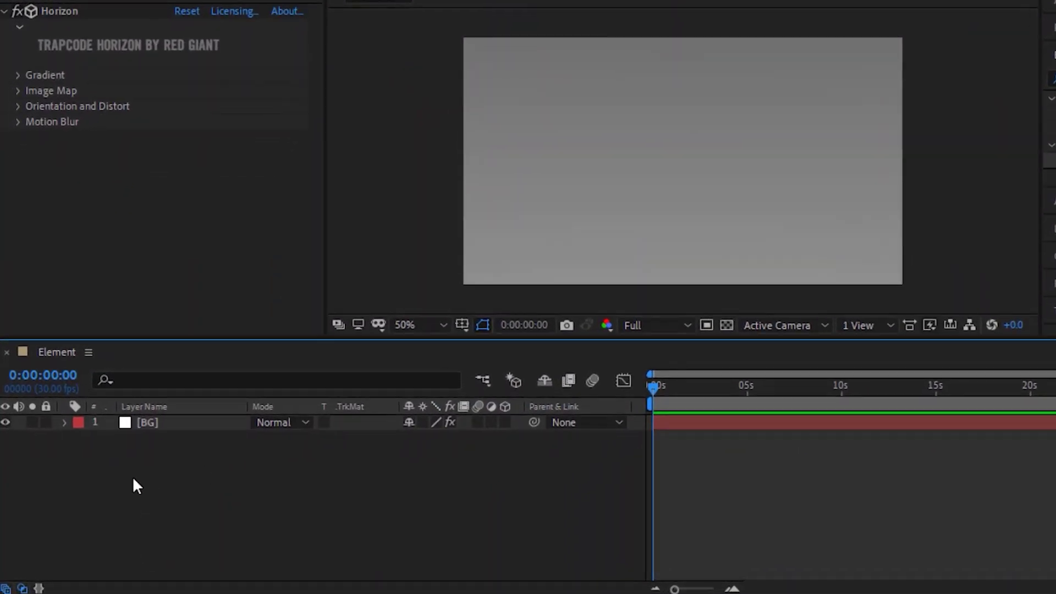
Add a black (000000) solid layer named Element above the BG layer at 960 x 540 px
right_click(135, 473)
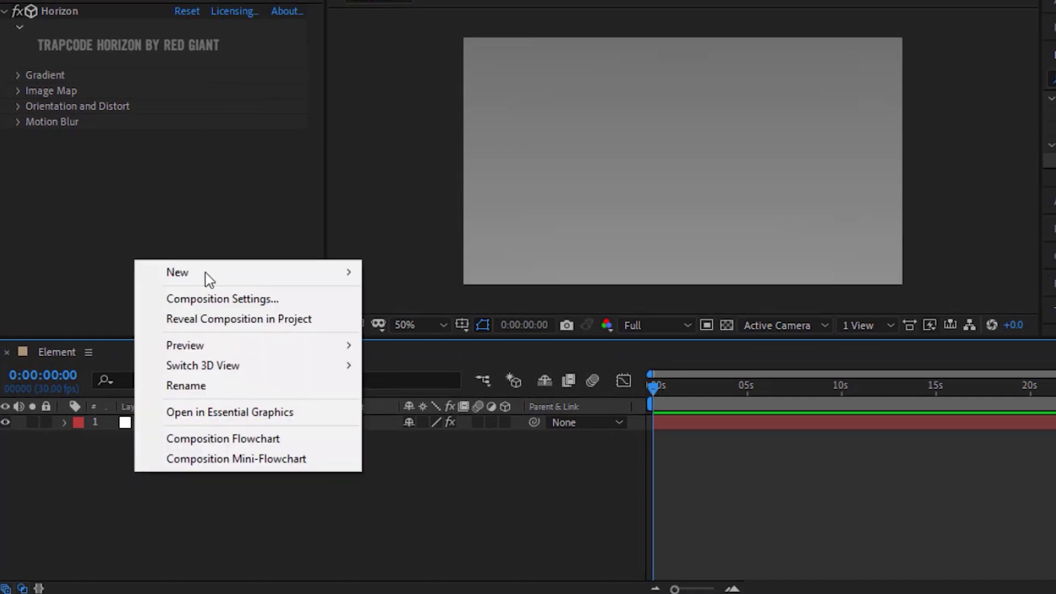
mouse_move(294, 274)
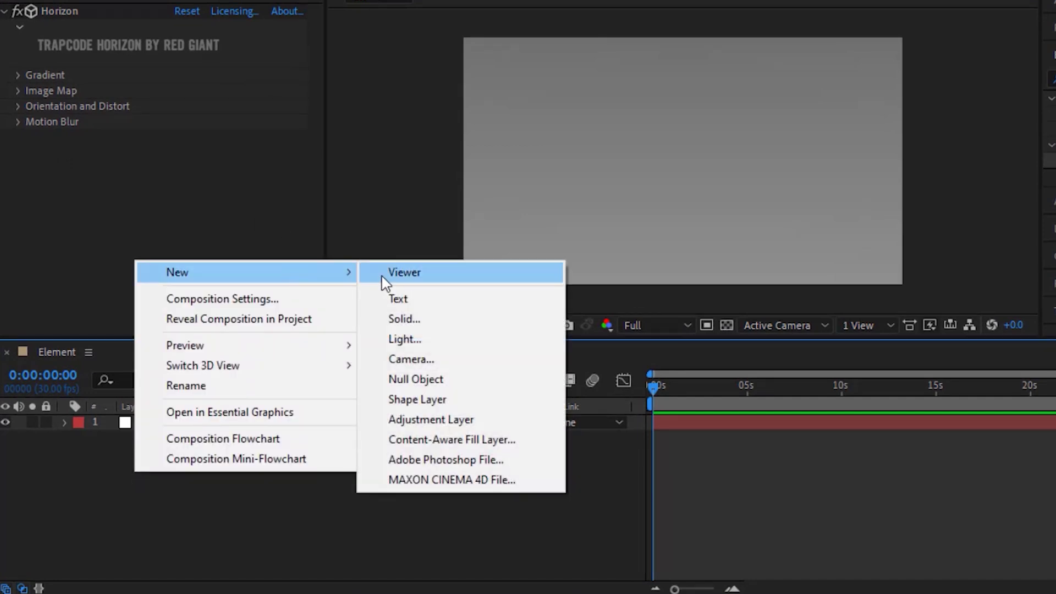
left_click(423, 319)
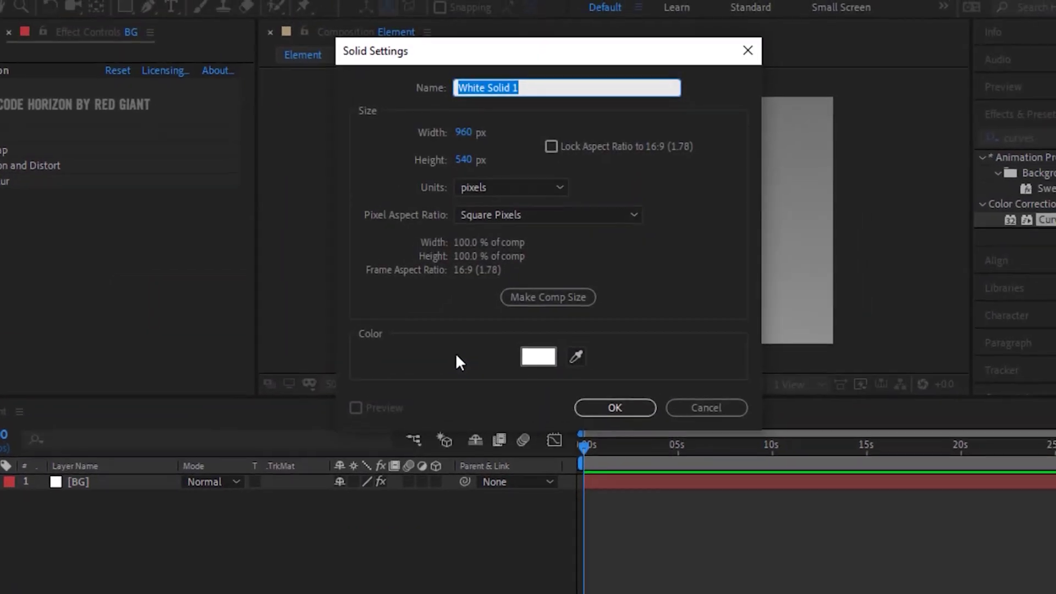
type("Eleme")
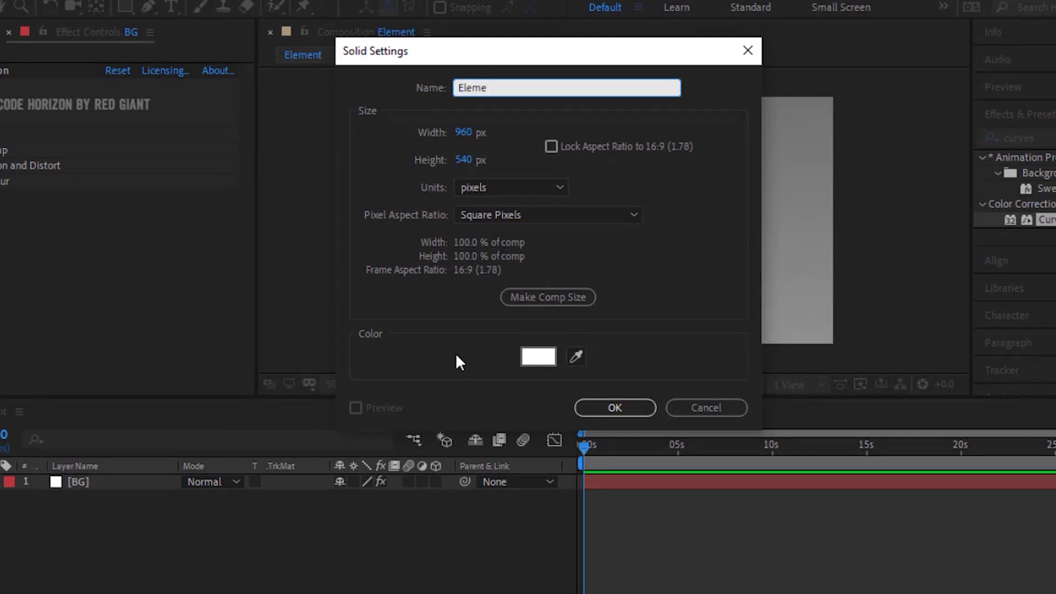
type("nt")
left_click(523, 358)
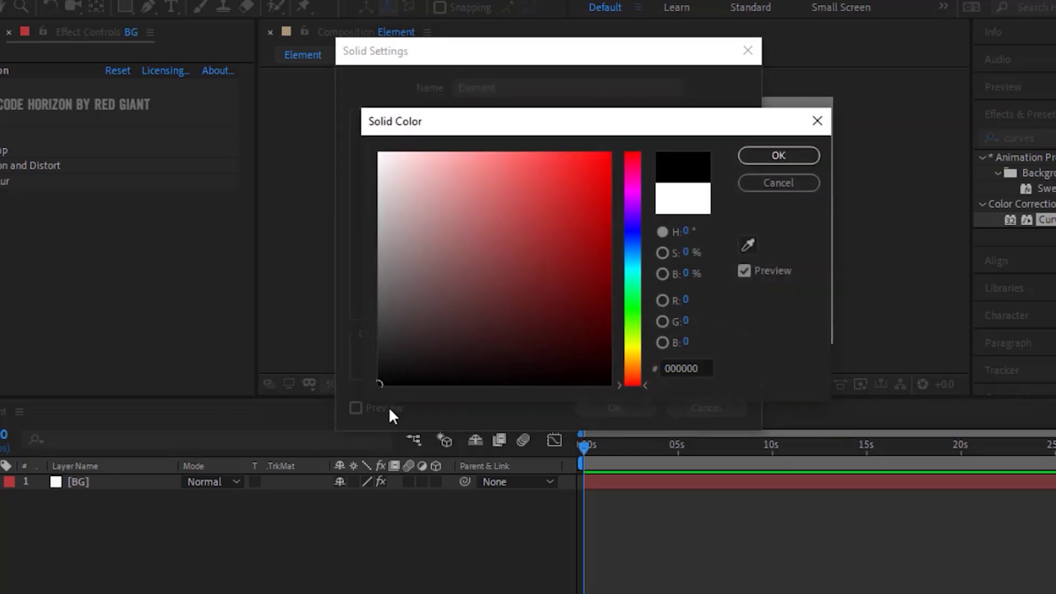
left_click(795, 157)
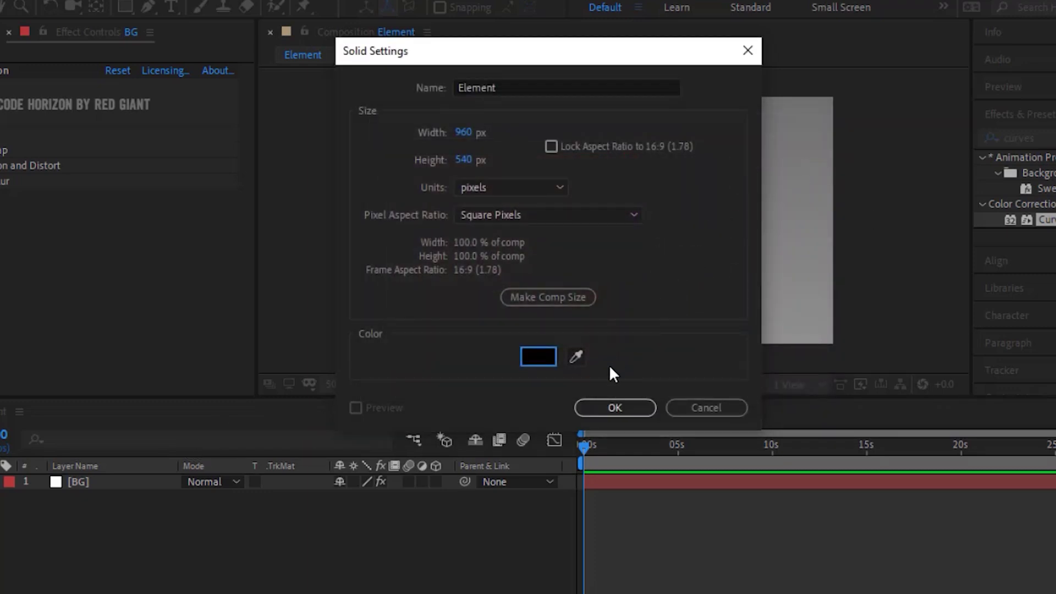
left_click(611, 407)
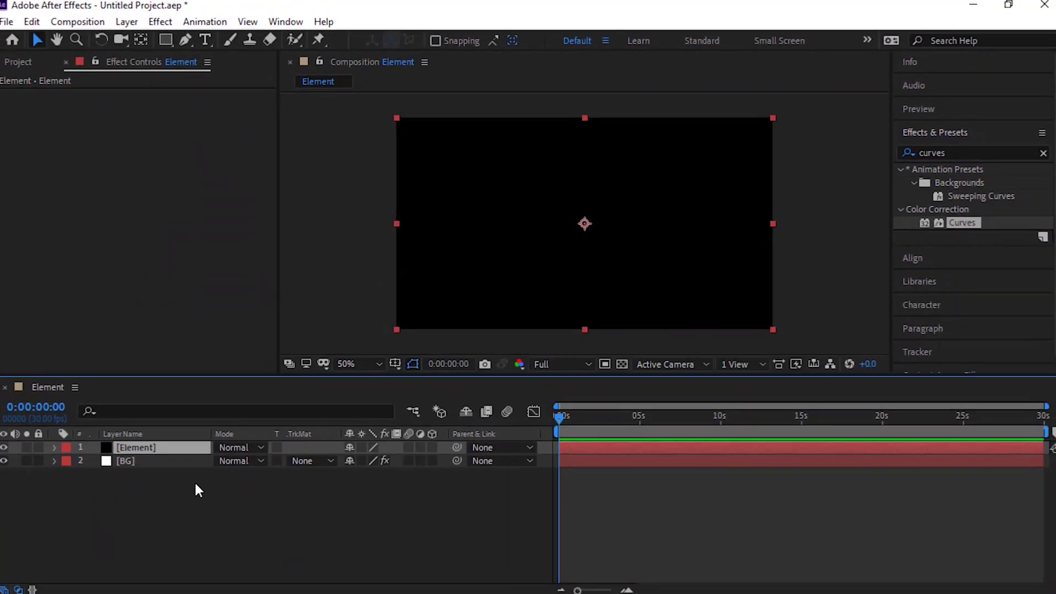
left_click(139, 500)
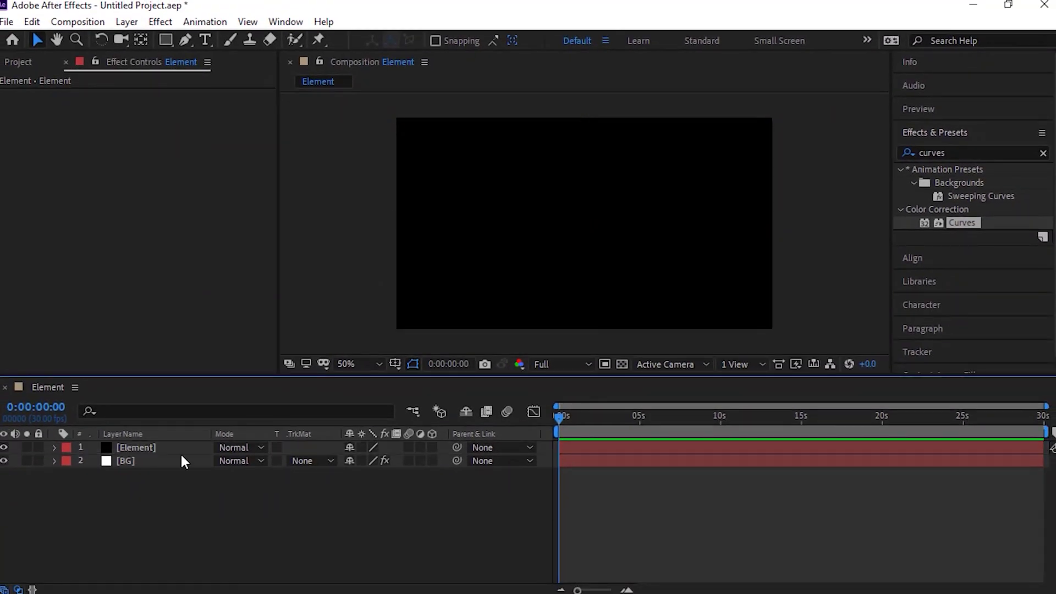
Apply the Video Copilot Element effect to the Element layer and return the playhead to the start
left_click(170, 25)
key("Escape")
left_click(121, 444)
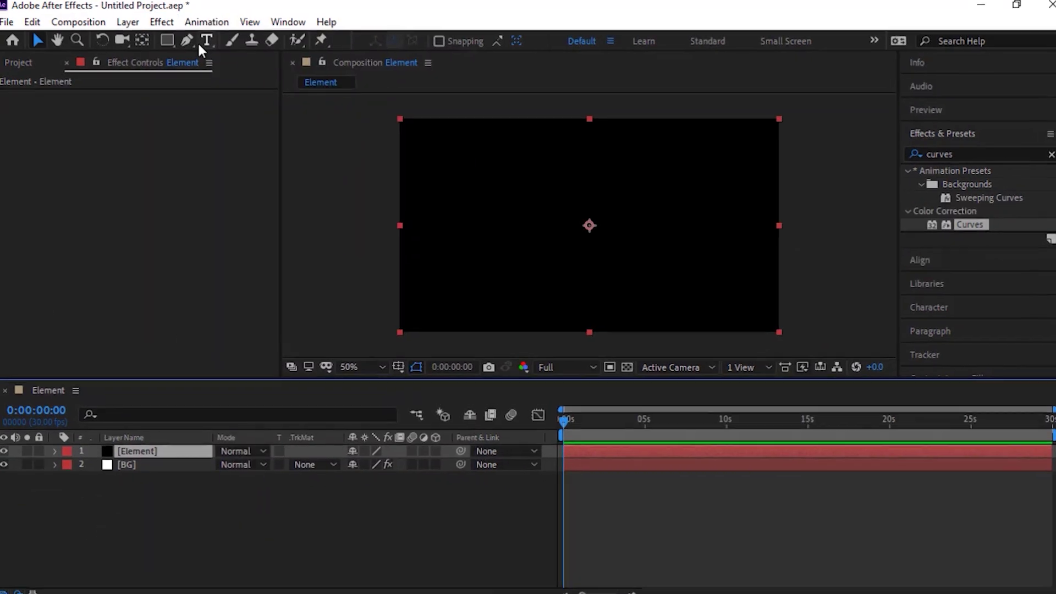
left_click(161, 21)
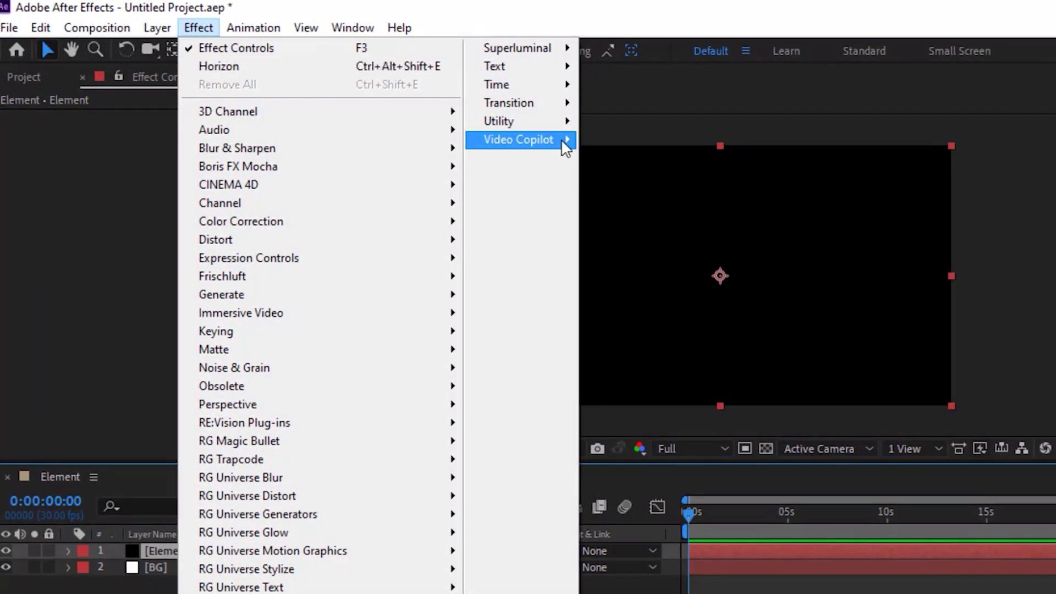
mouse_move(561, 139)
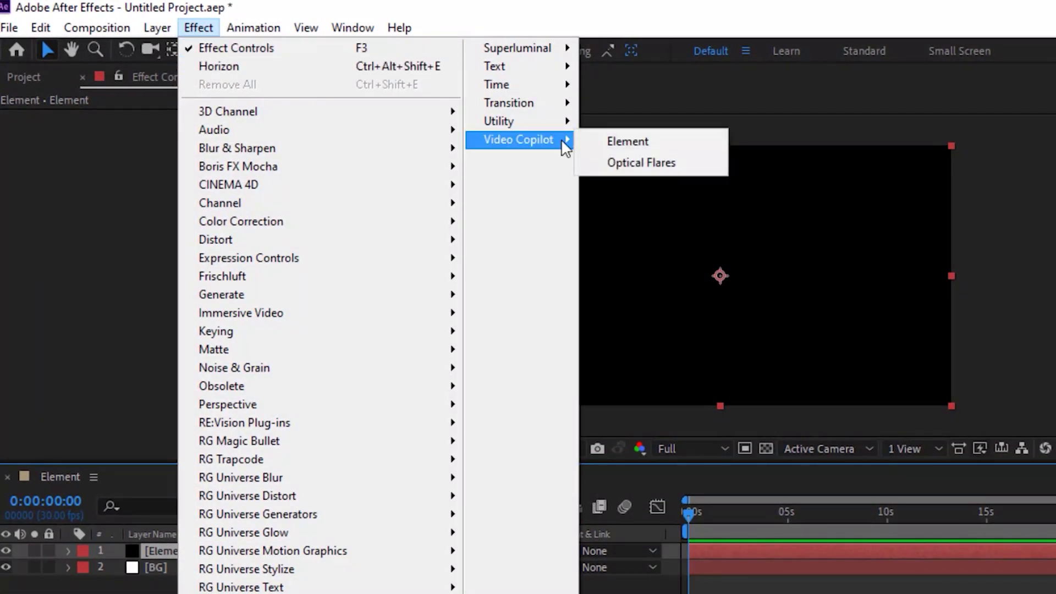
left_click(624, 142)
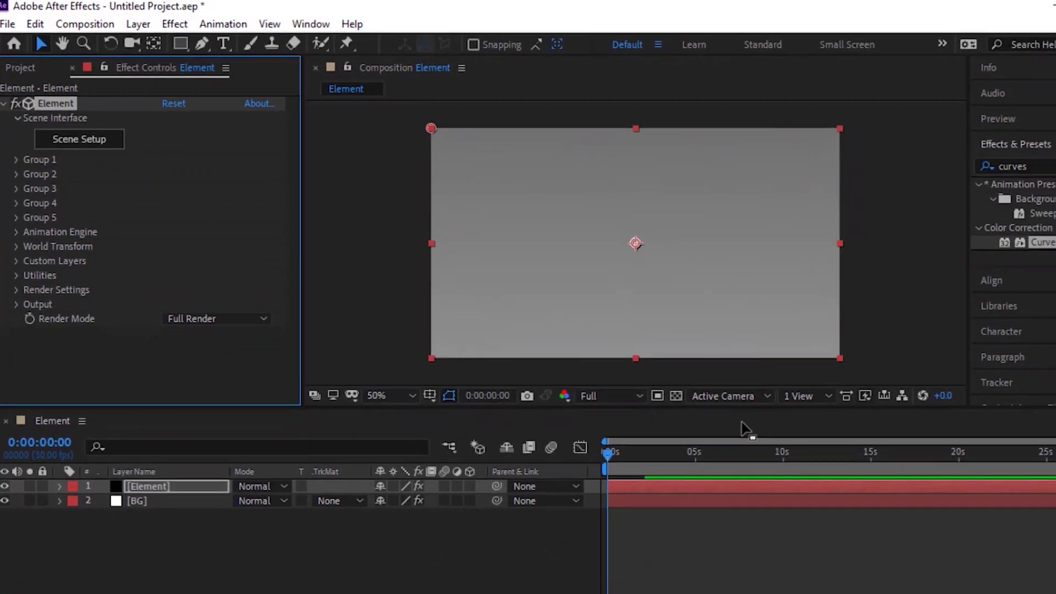
left_click(857, 512)
left_click(252, 489)
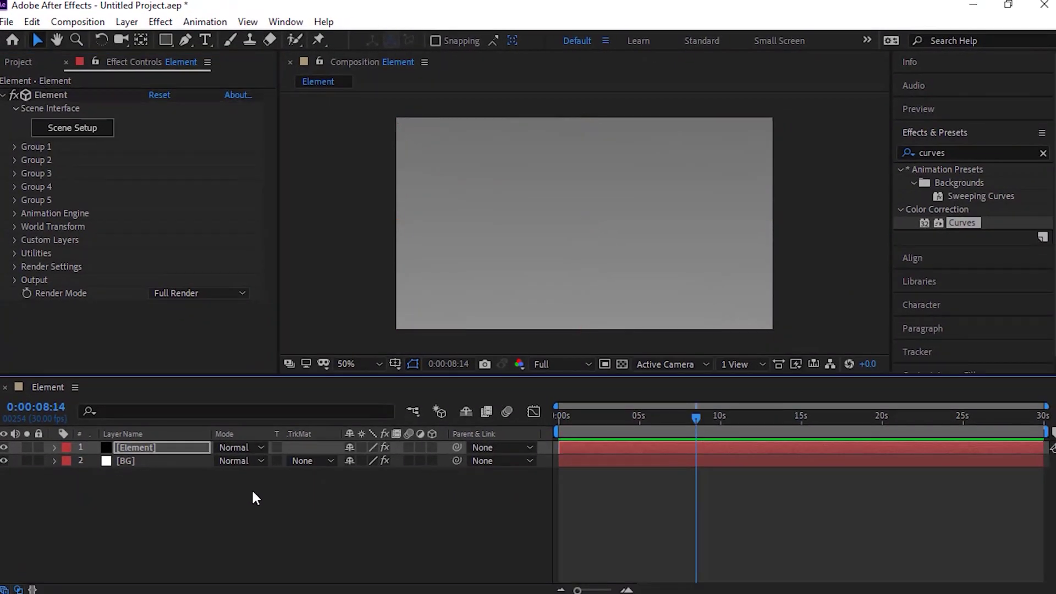
left_click_drag(696, 420, 545, 435)
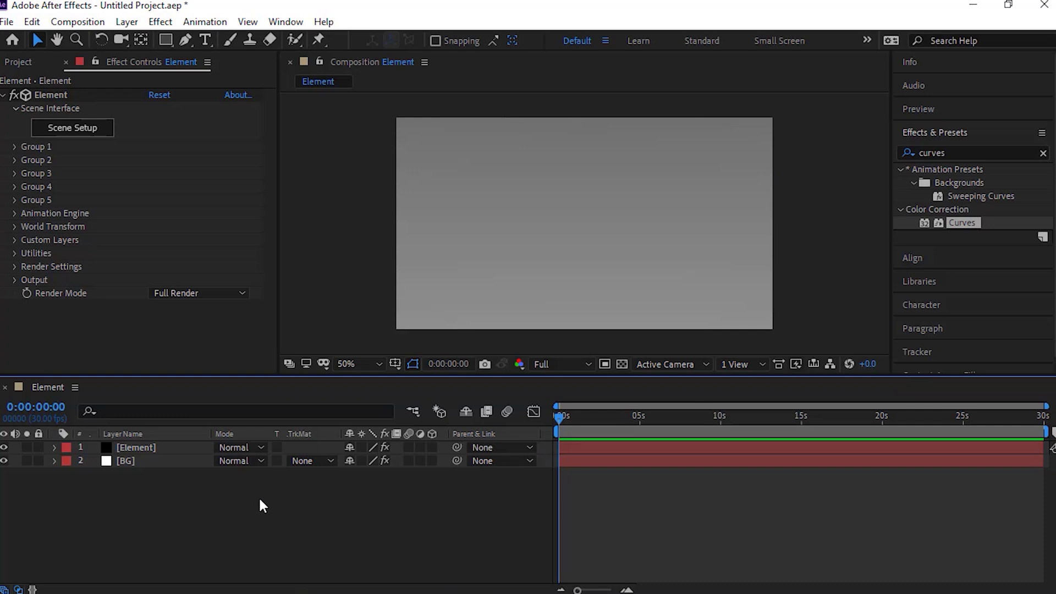
Add a Two-Node Camera named Camera to the Element composition with depth of field enabled and Lock to Zoom turned off
right_click(217, 493)
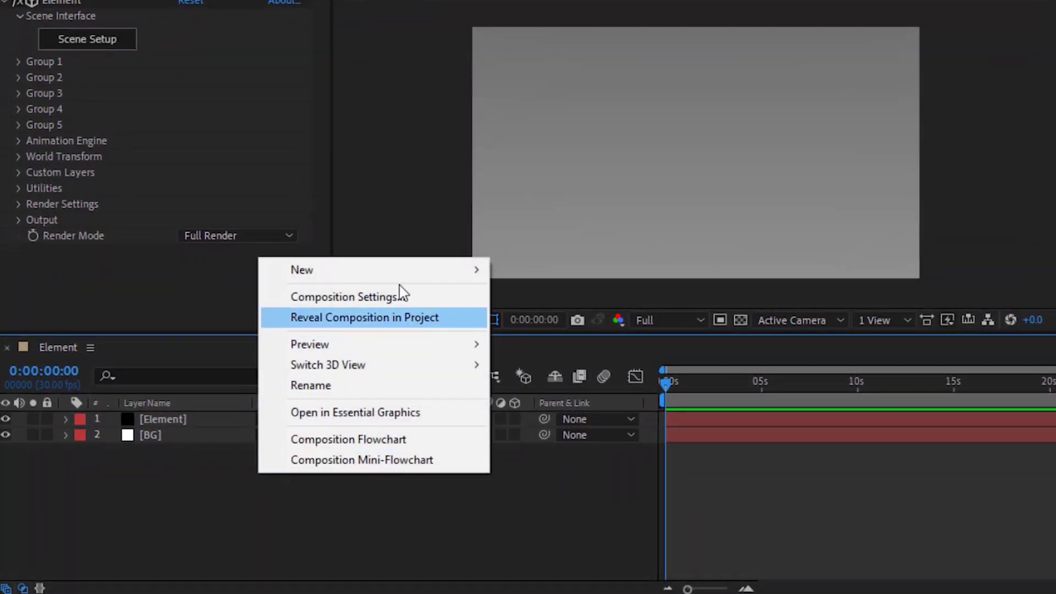
mouse_move(419, 279)
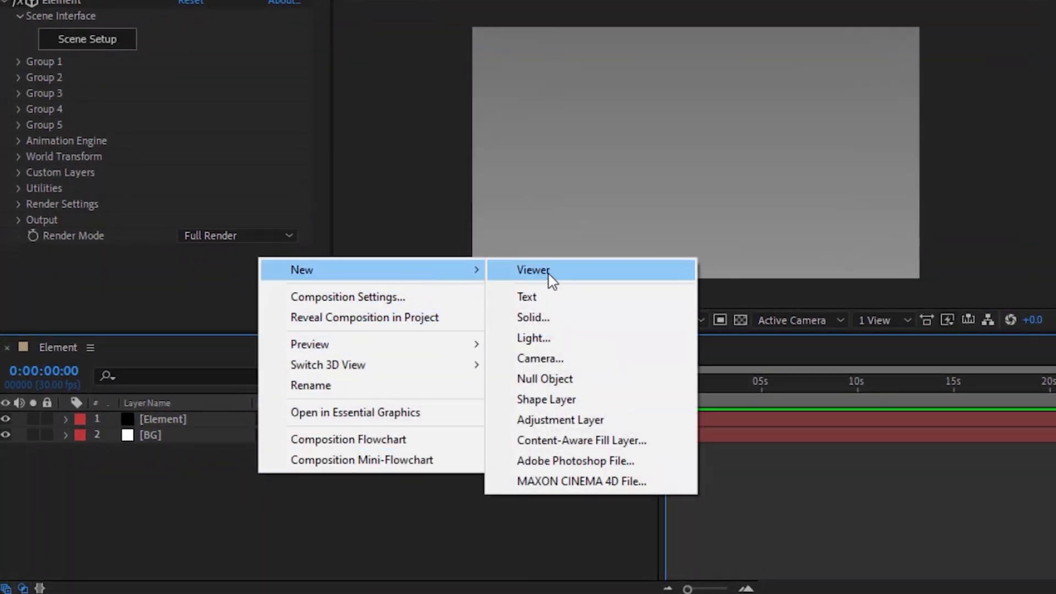
left_click(577, 360)
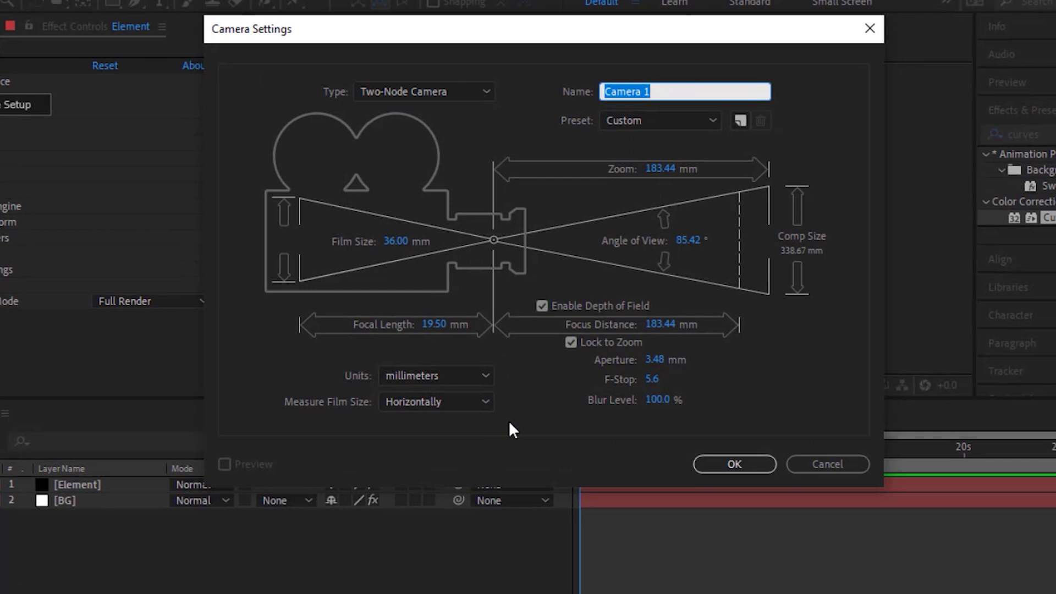
key("End")
key("BackSpace")
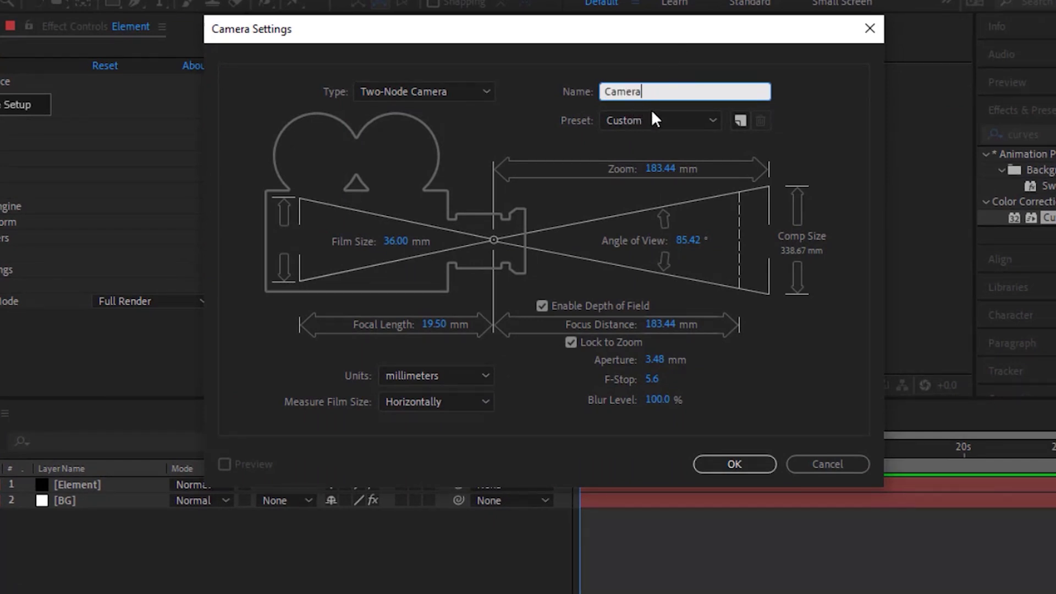
left_click(669, 169)
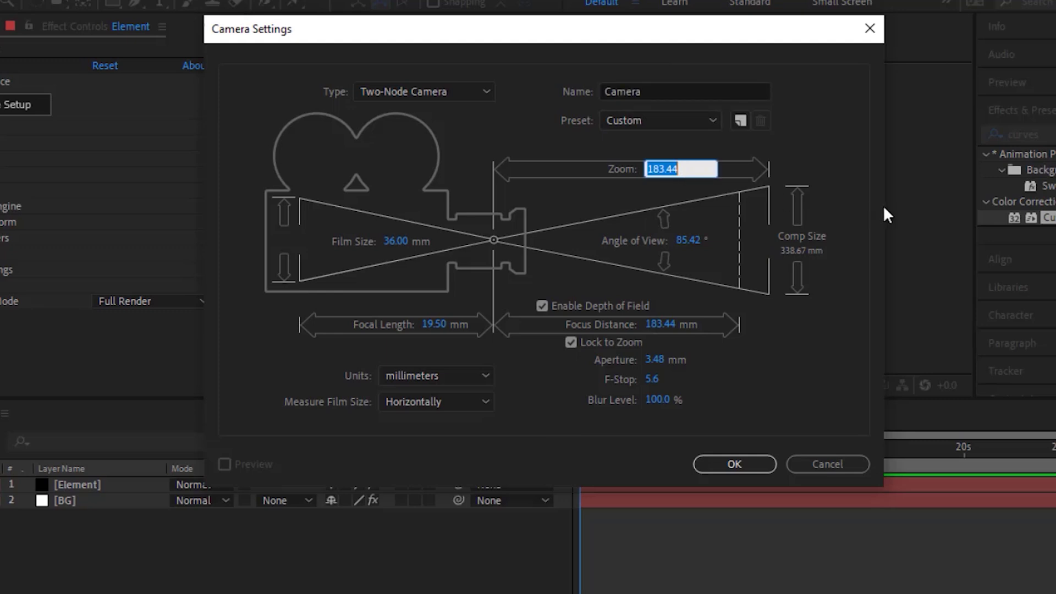
left_click(572, 344)
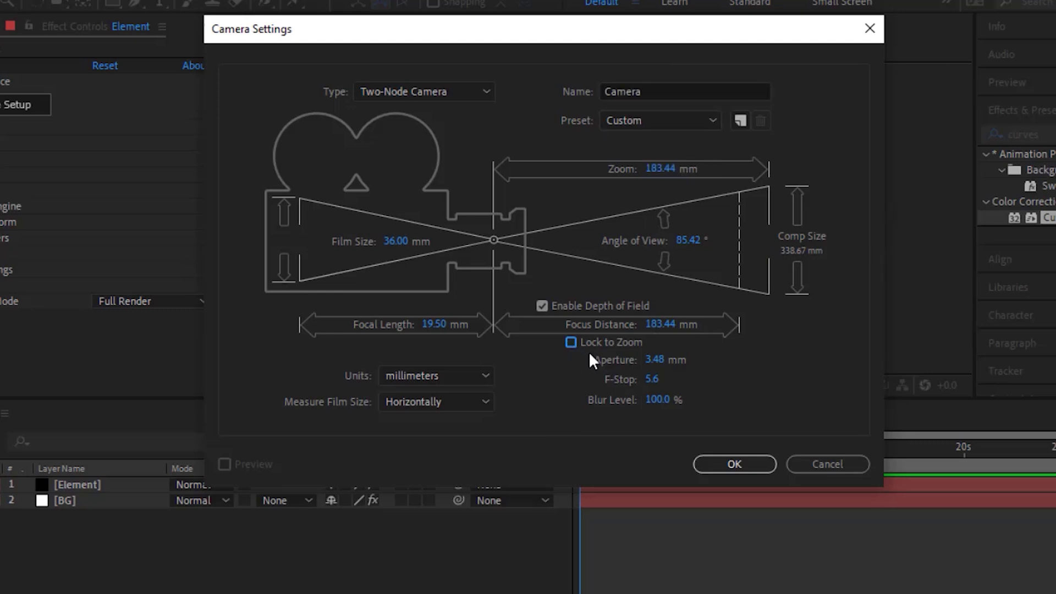
left_click(749, 466)
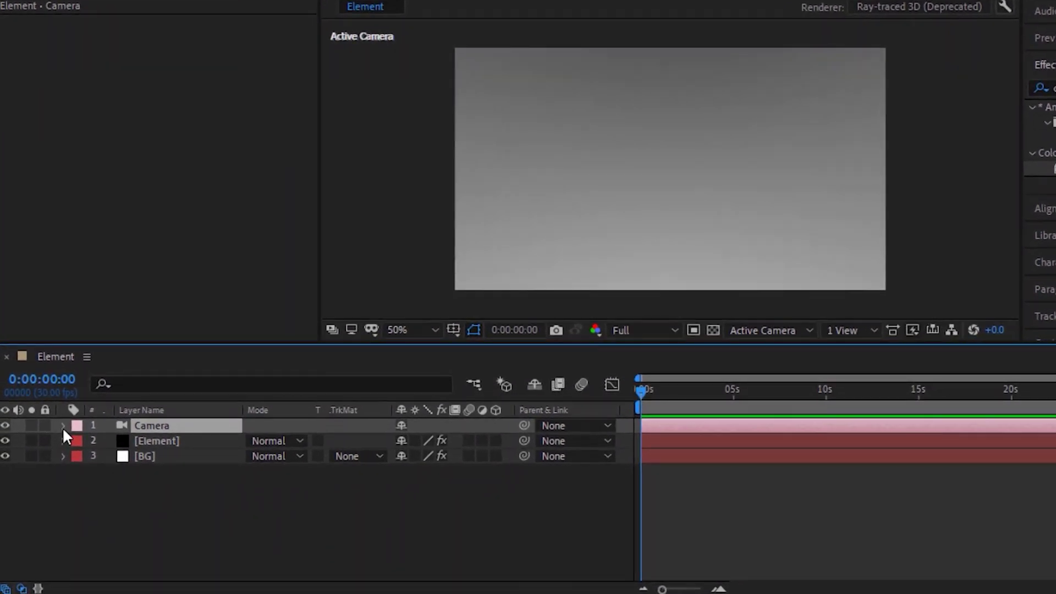
Link the Camera layer's Point of Interest to its own Position with the expression transform.position
left_click(64, 426)
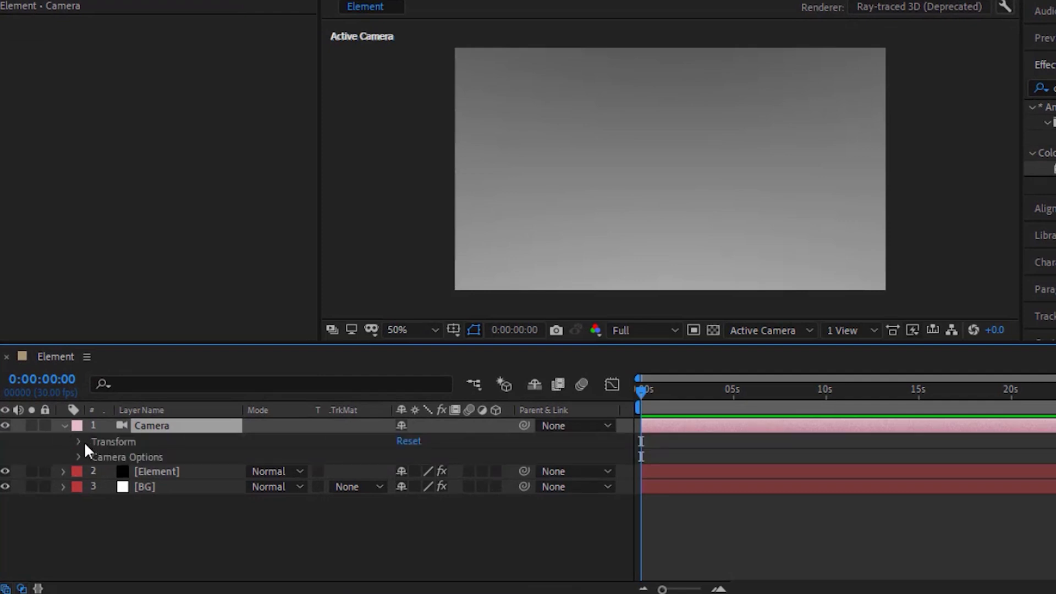
left_click(78, 441)
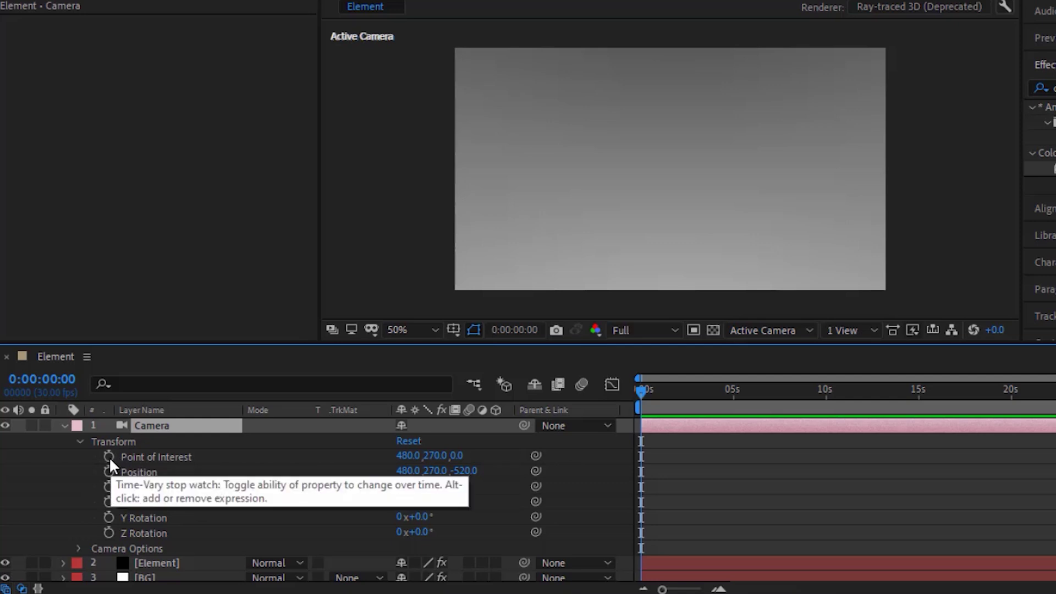
left_click(109, 457, "alt")
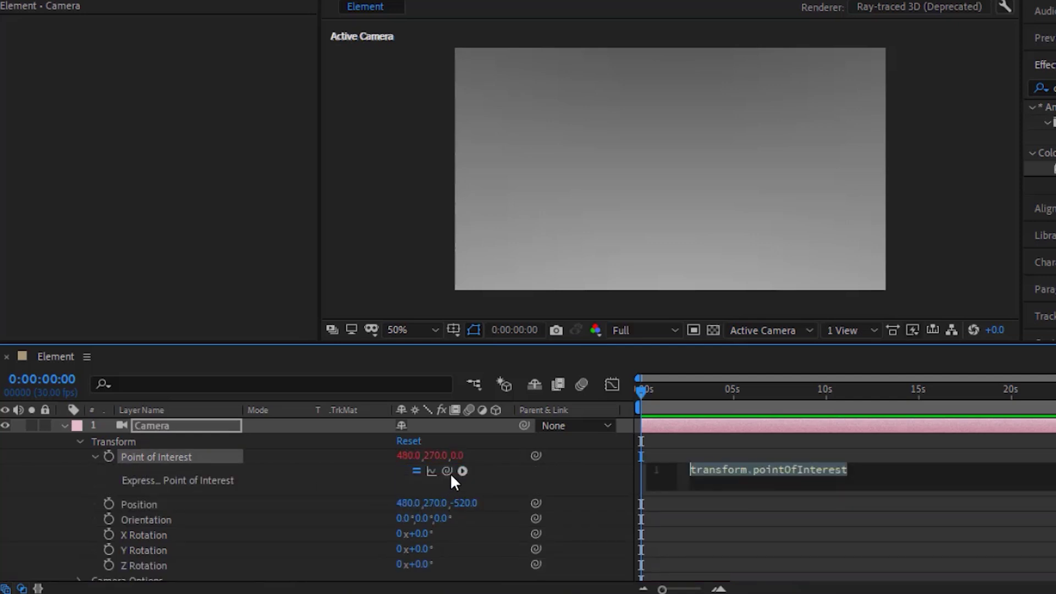
left_click_drag(447, 471, 193, 498)
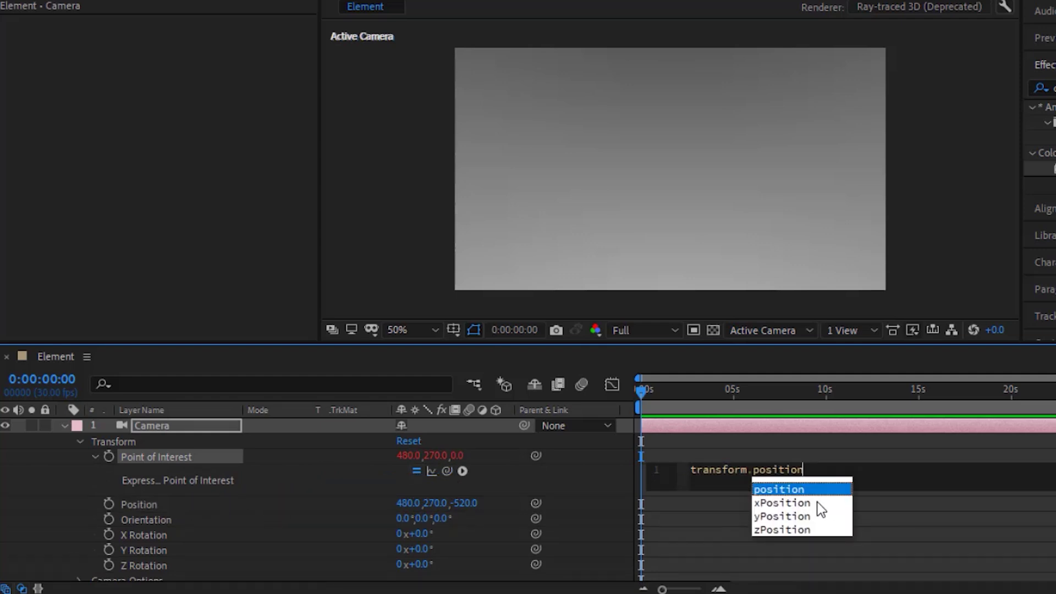
left_click(725, 484)
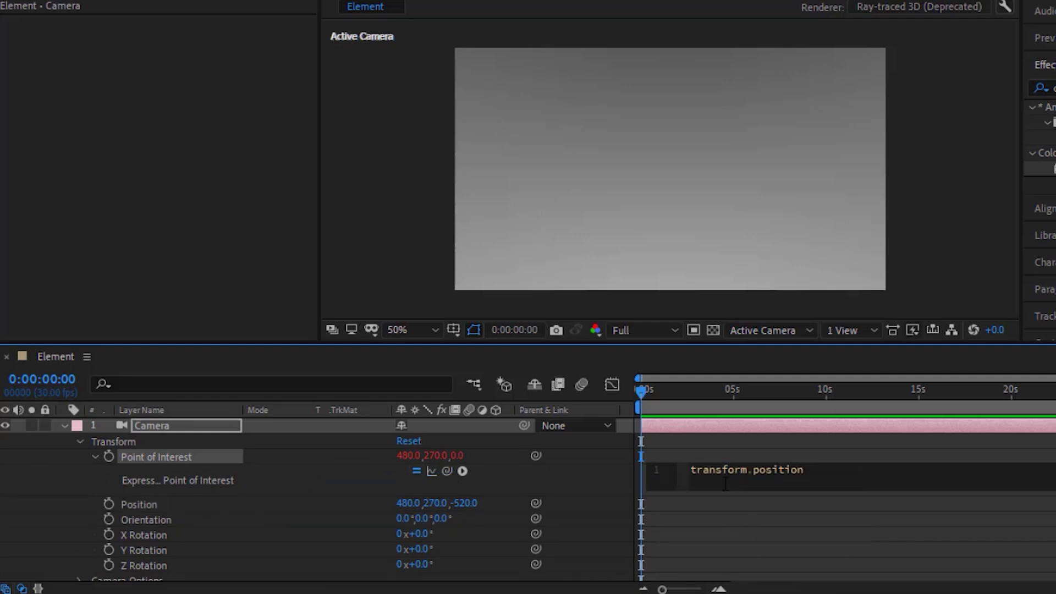
left_click(607, 481)
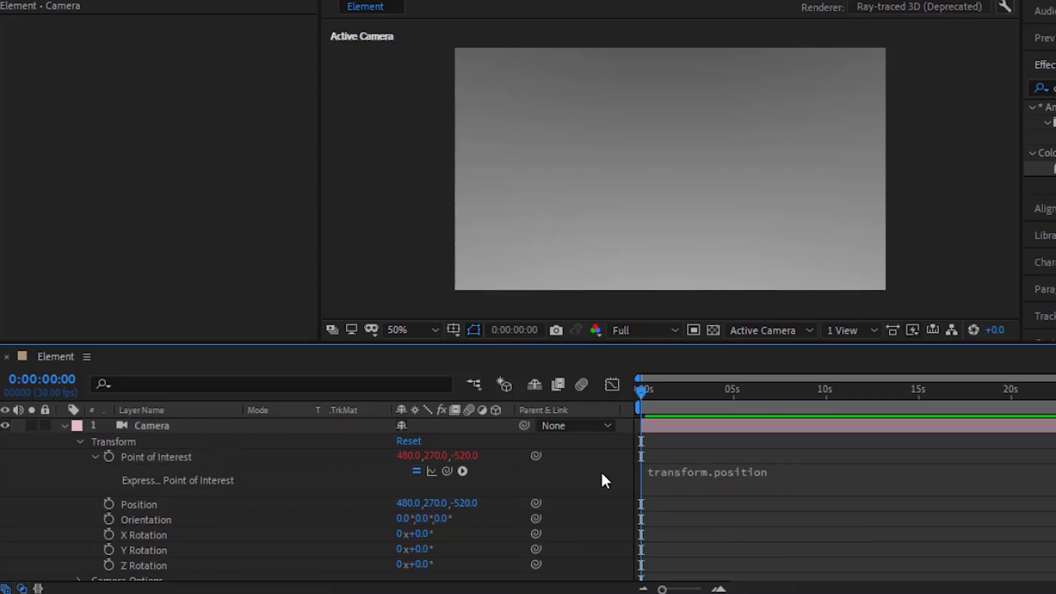
Keyframe the camera's Position at 0:00:00:00 with a Z value of -3000
left_click_drag(740, 394, 537, 418)
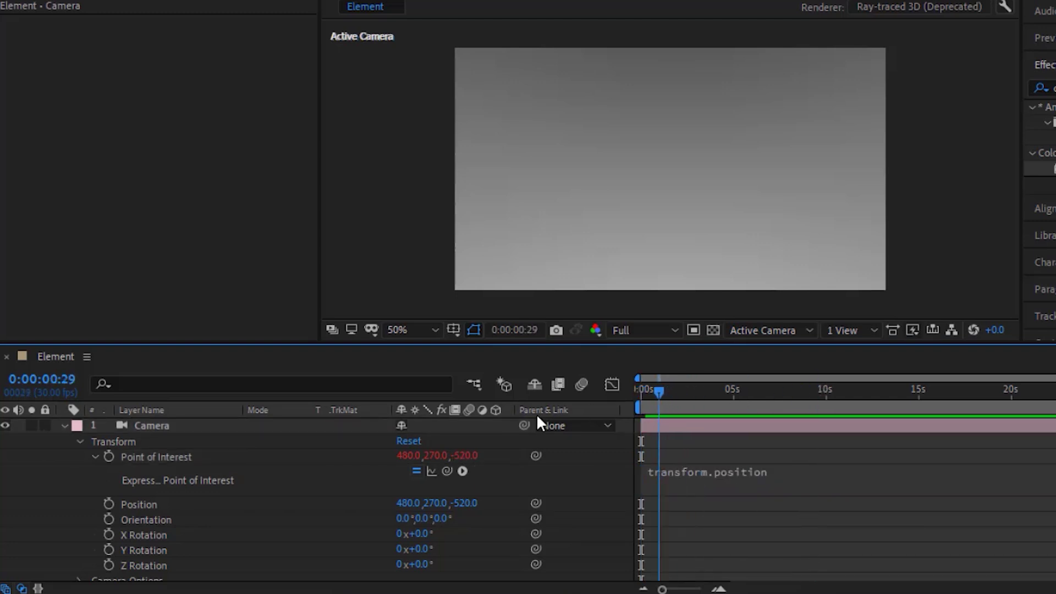
left_click(108, 505)
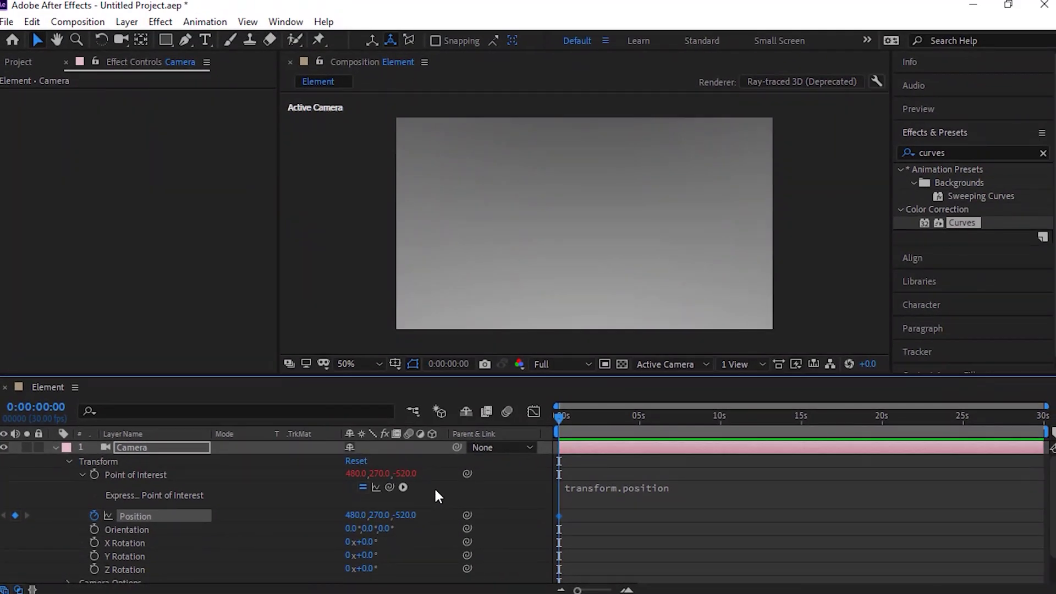
left_click(355, 515)
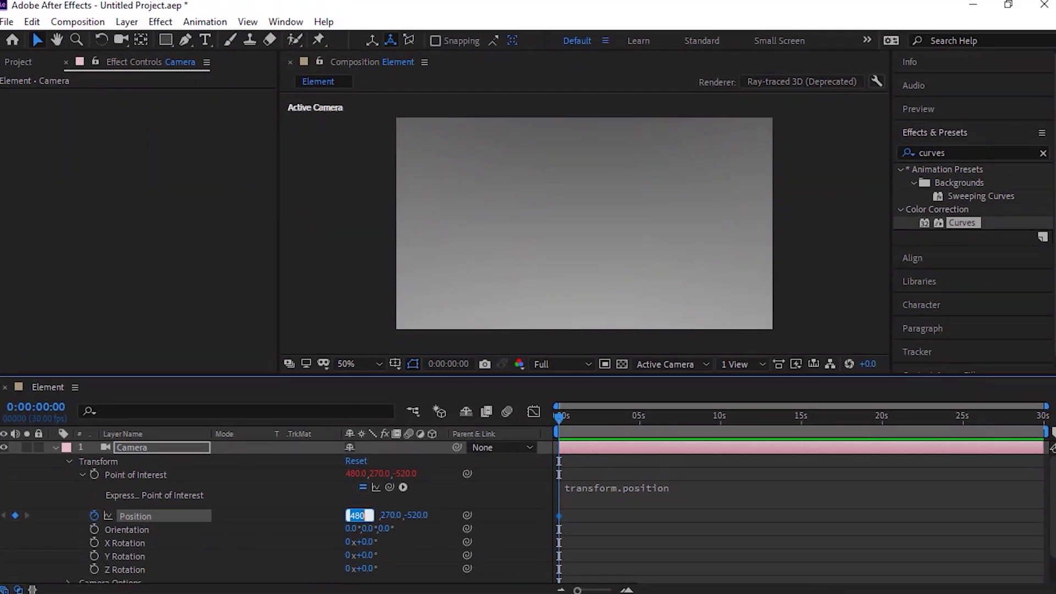
key("Tab")
key("Tab")
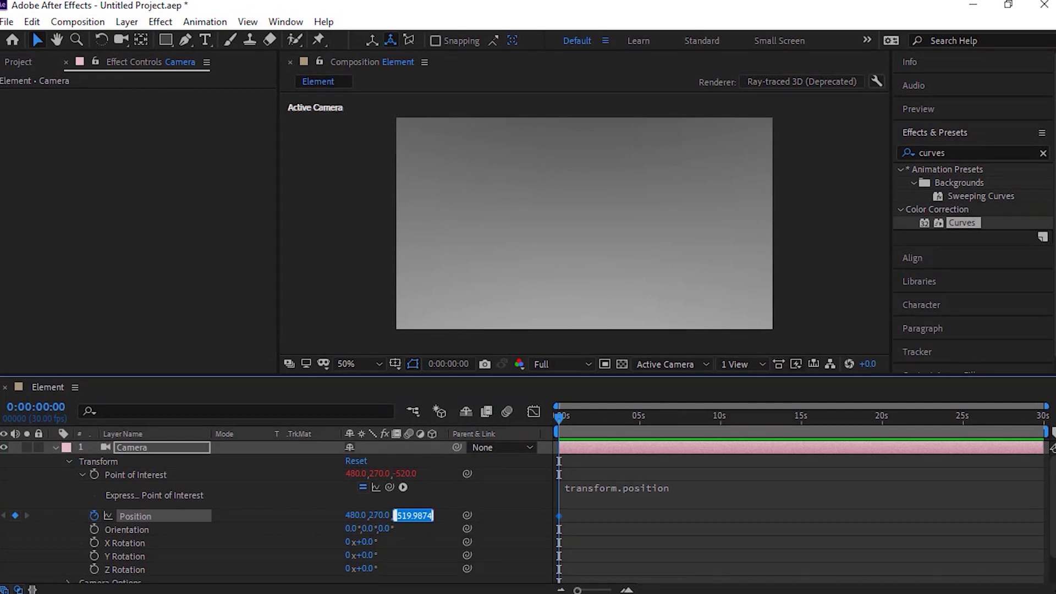
type("-3000")
key("Return")
Keyframe the camera's Z position to 1400 at 0:00:29:29 and return the playhead to the start
left_click_drag(984, 422, 1052, 430)
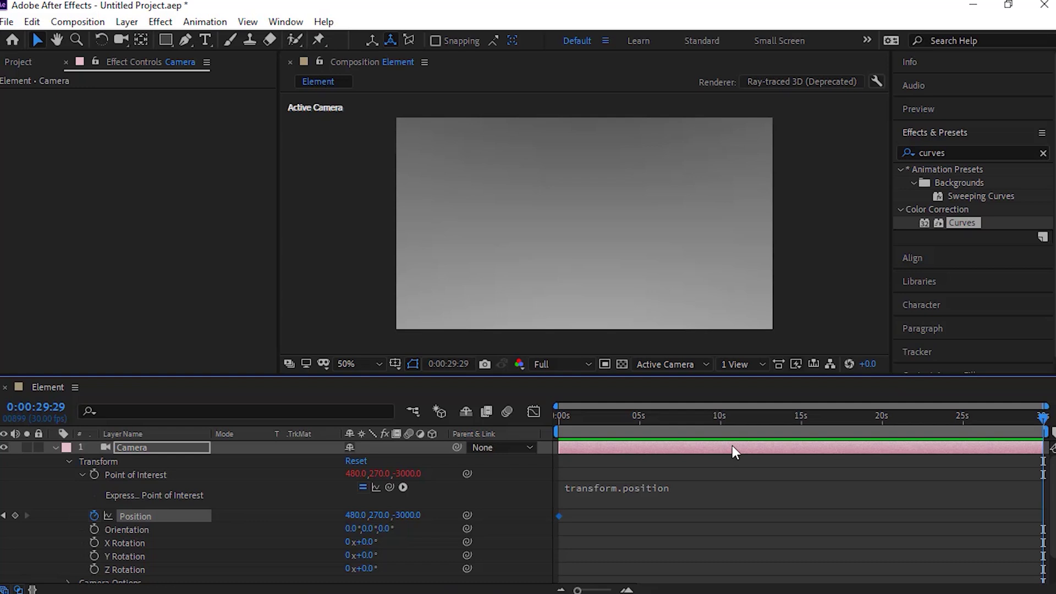
left_click(406, 514)
type("1400")
key("Return")
left_click_drag(625, 415, 513, 418)
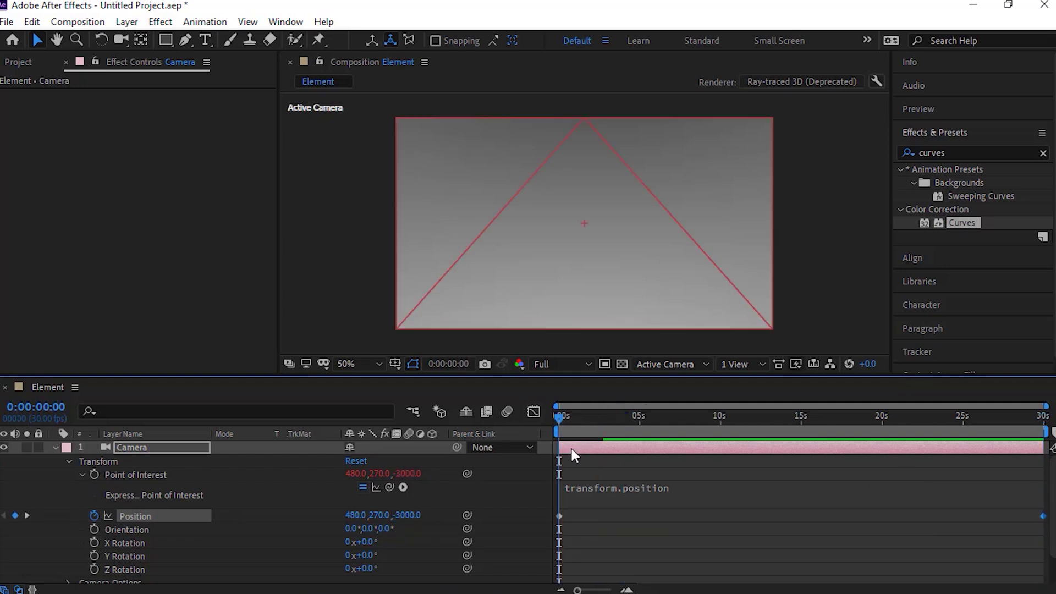
Keyframe the camera's Z Rotation from 0 at the start to one full revolution at 0:00:29:29
scroll(204, 500, "down", 2)
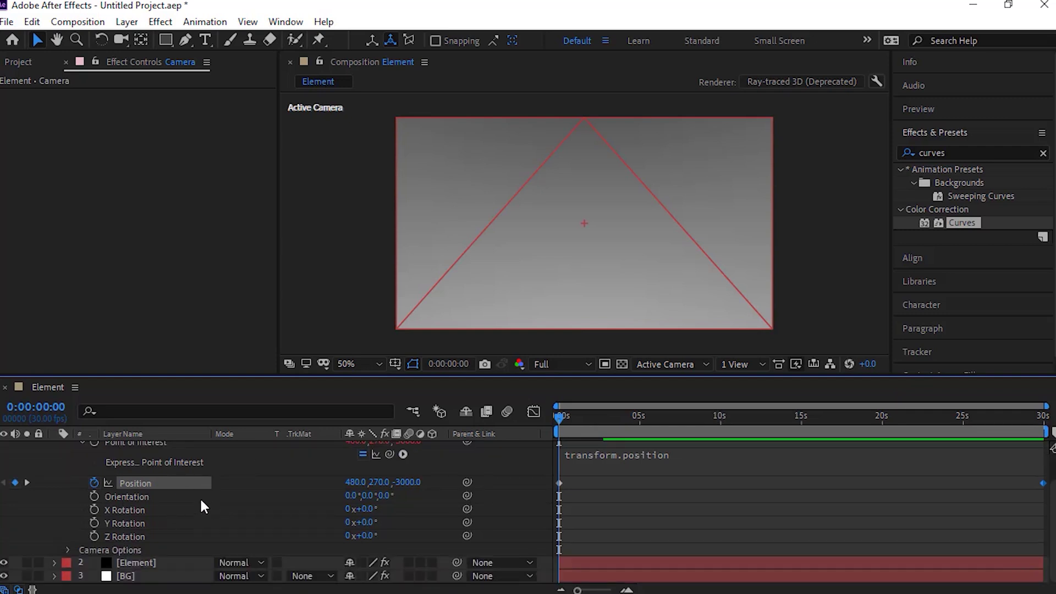
left_click(95, 536)
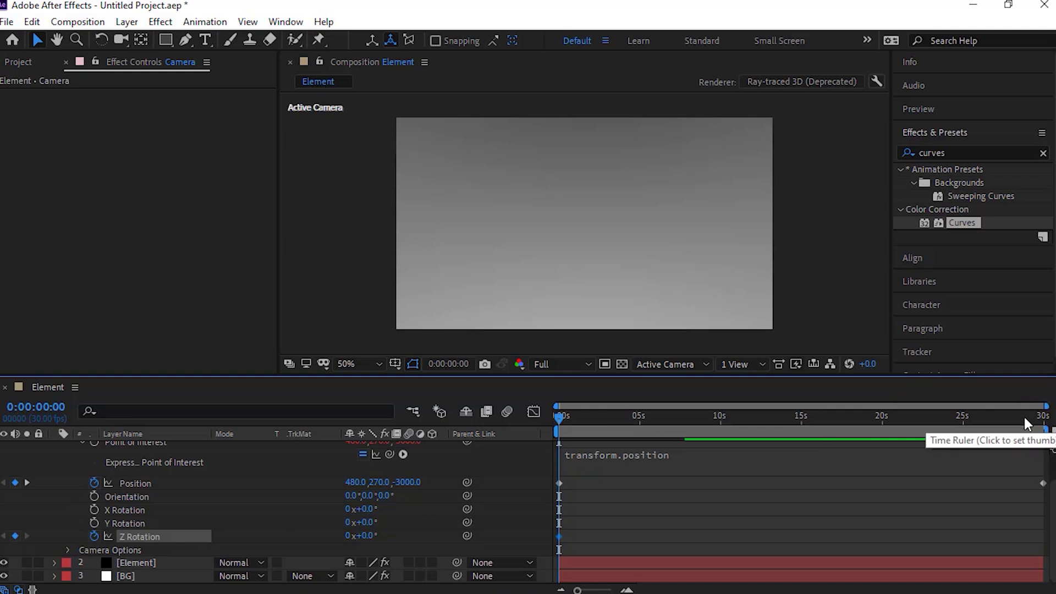
left_click_drag(1026, 424, 1044, 423)
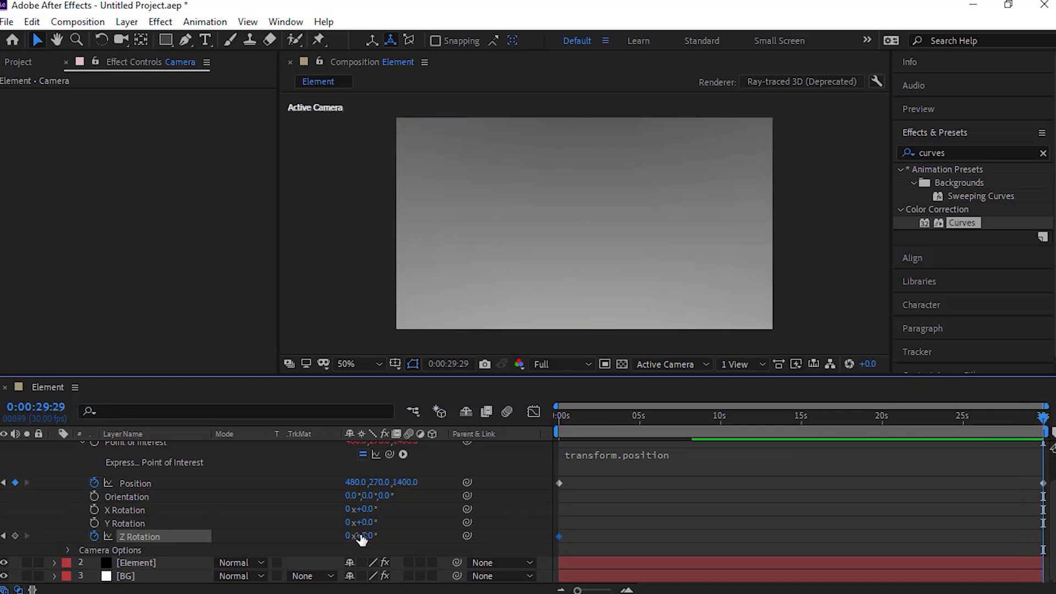
left_click(361, 537)
type("1")
key("Return")
scroll(408, 509, "up", 2)
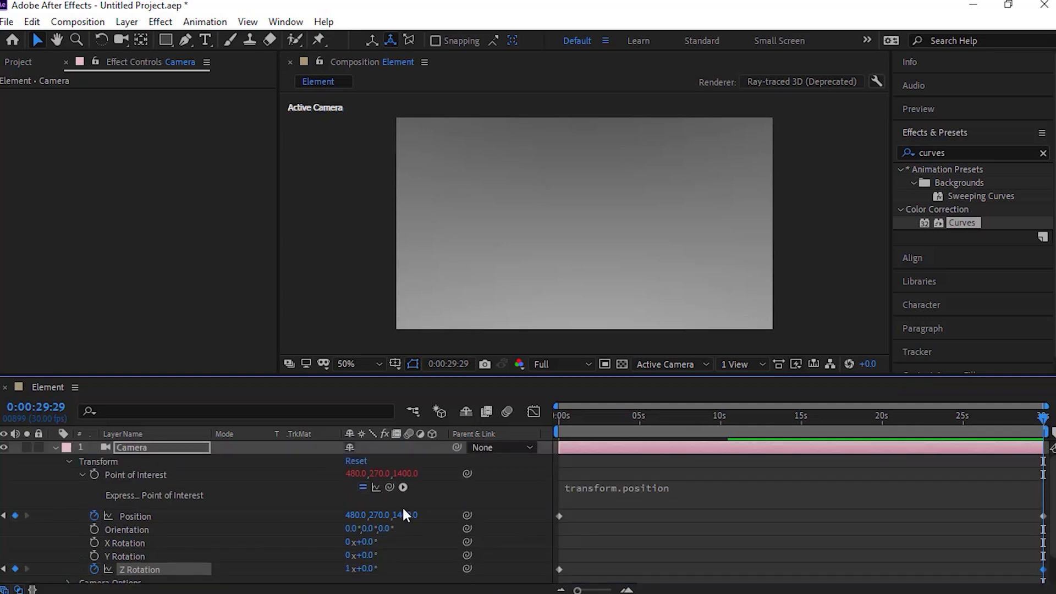
Set the camera's Focus Distance to 350 pixels and its Aperture to 50 pixels in the Camera Options
left_click(80, 475)
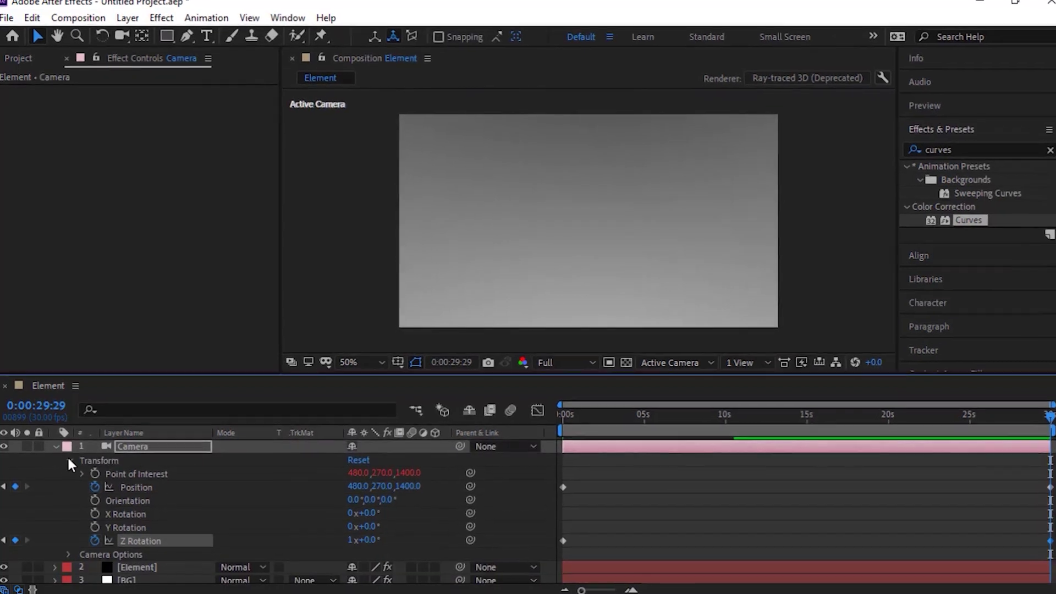
left_click(69, 461)
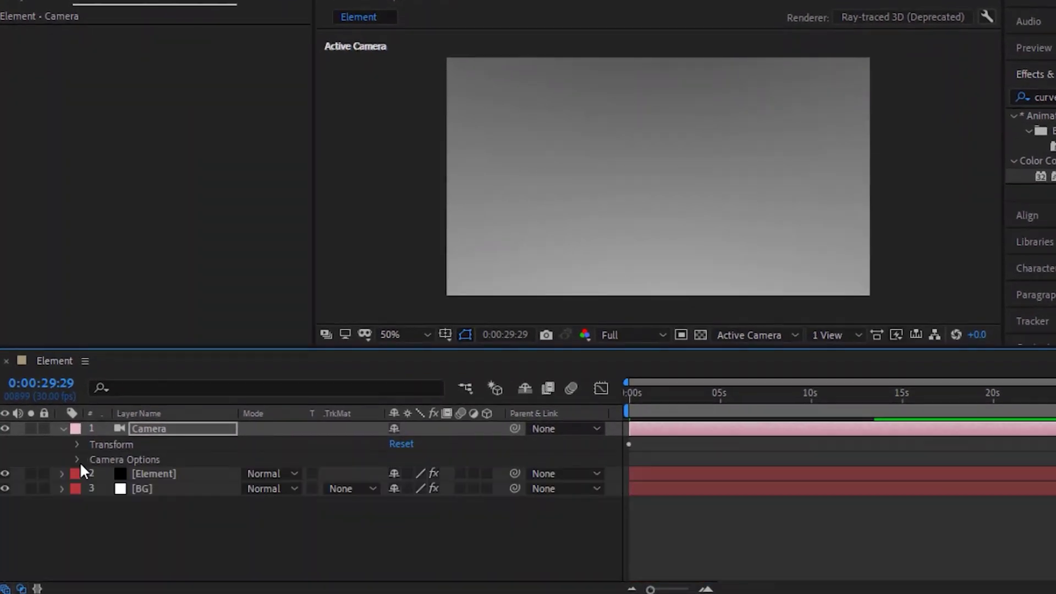
left_click(76, 459)
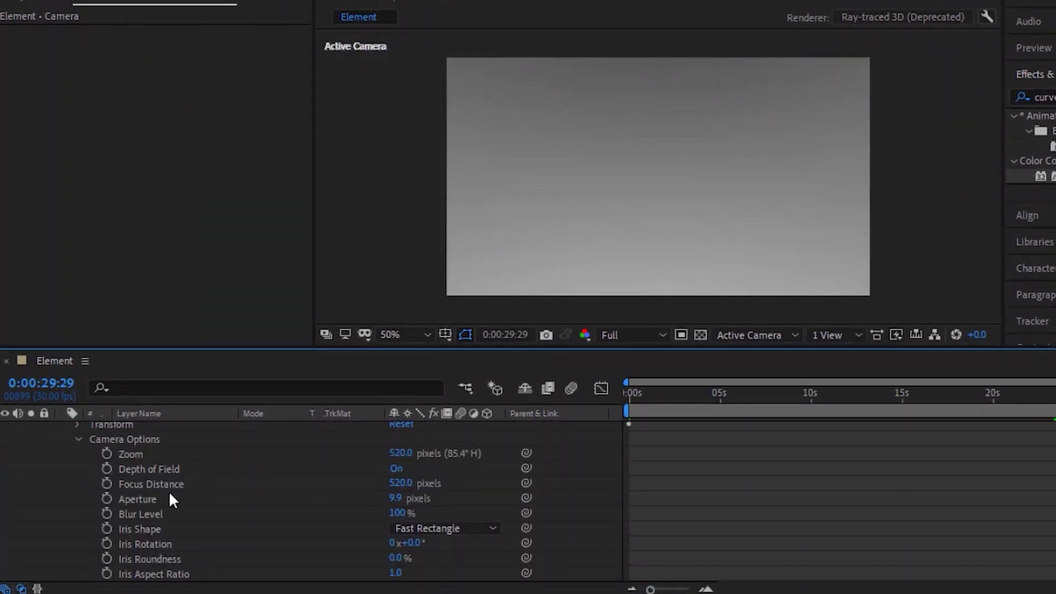
left_click(402, 485)
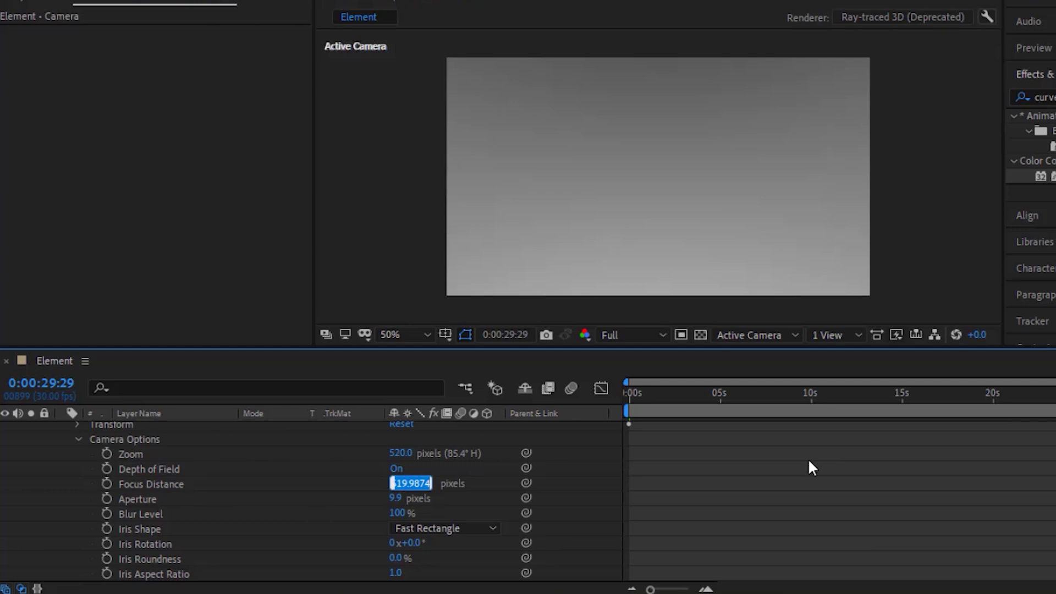
type("350")
key("Tab")
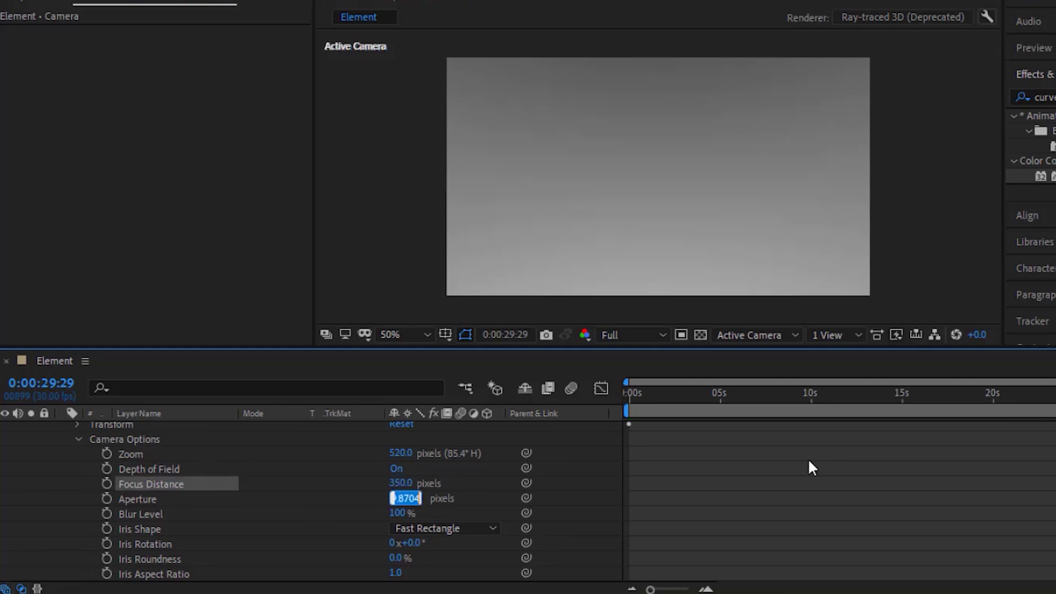
type("50")
key("Return")
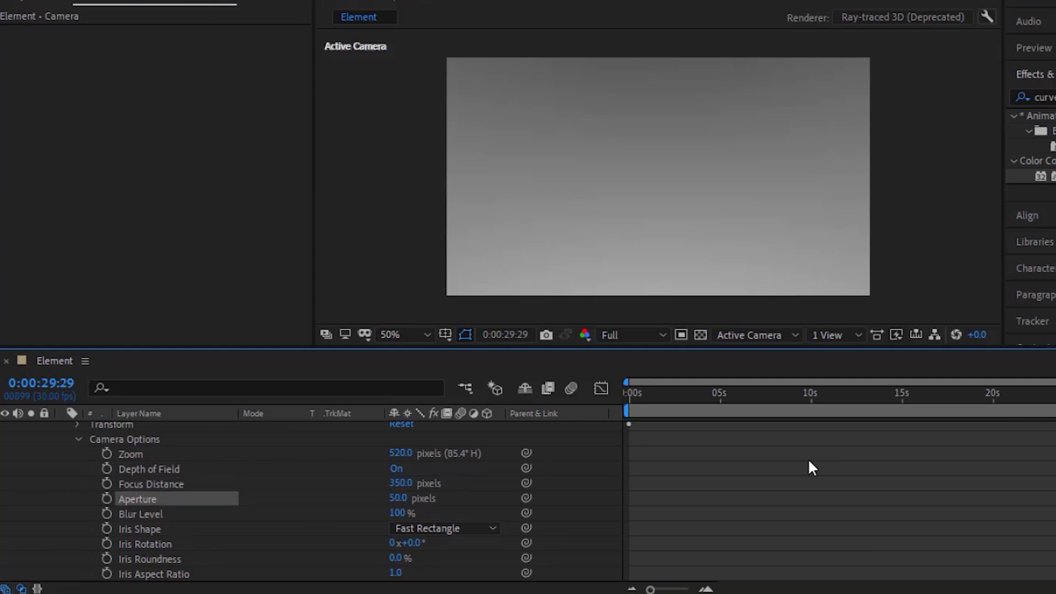
Move the playhead to about 0:00:05:24 and collapse the Camera layer's properties
left_click_drag(808, 397, 736, 406)
scroll(948, 453, "up", 1)
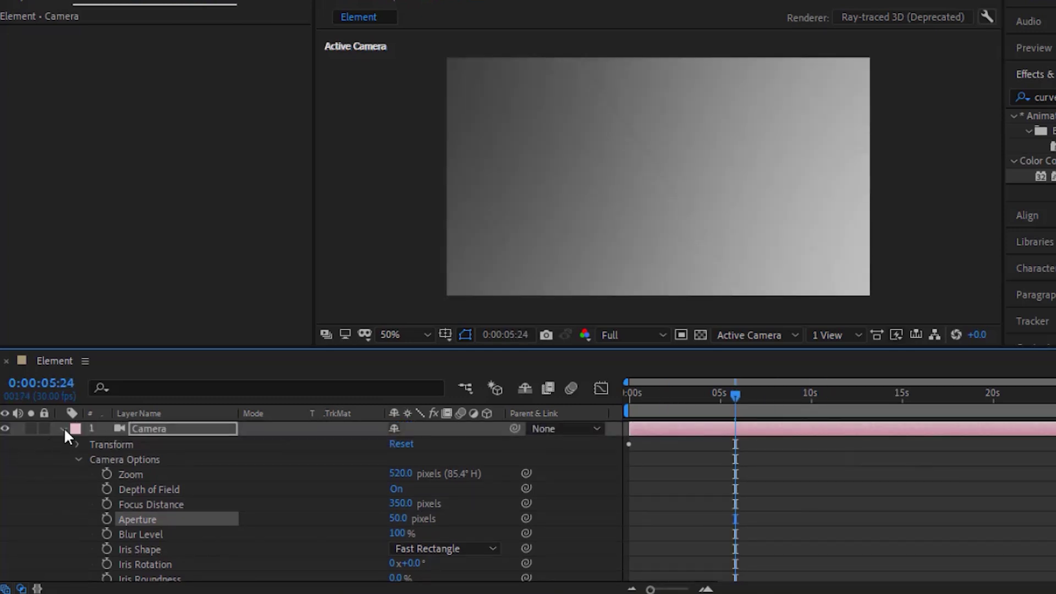
left_click(63, 429)
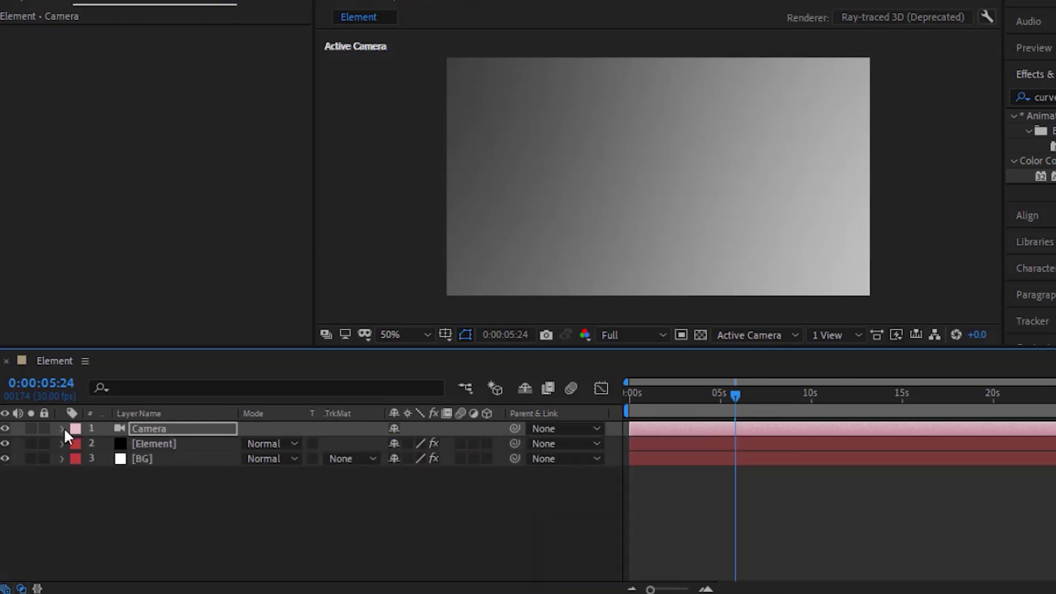
Begin a new light layer in the composition and name it Light
right_click(153, 516)
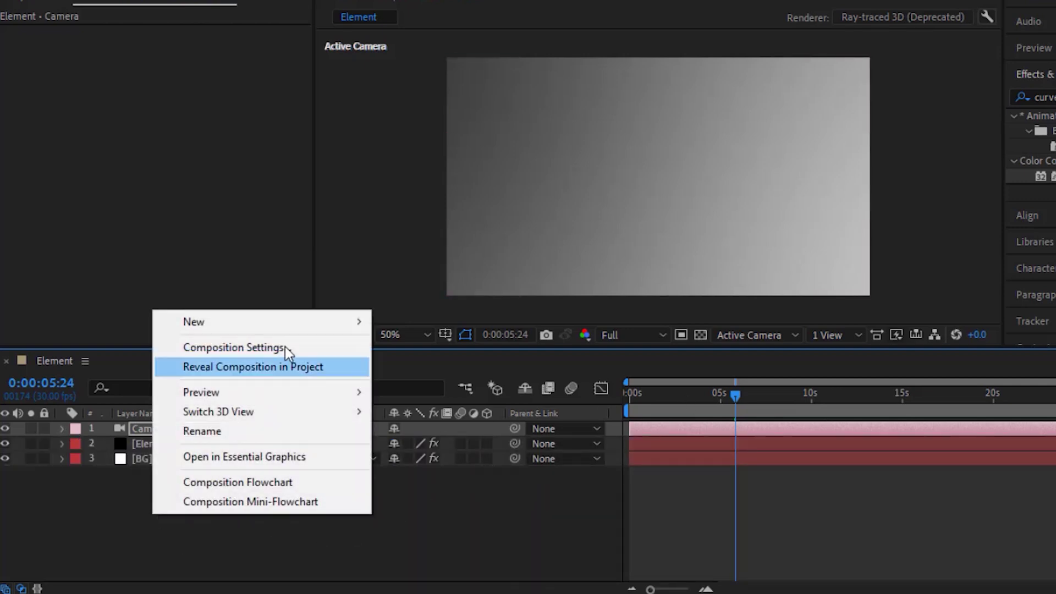
mouse_move(329, 329)
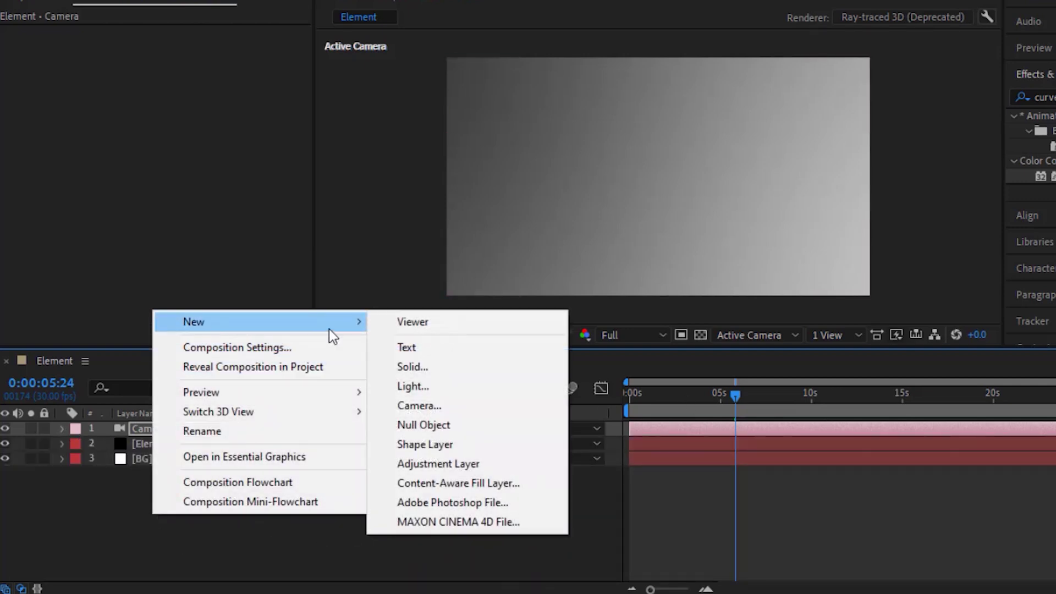
left_click(433, 386)
left_click_drag(1046, 35, 440, 66)
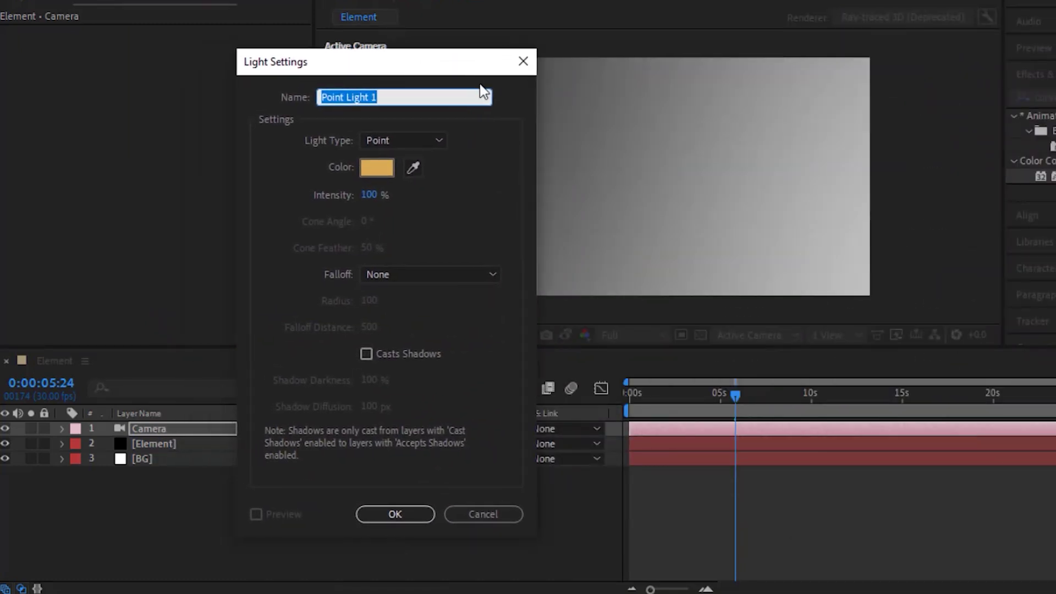
left_click(430, 96)
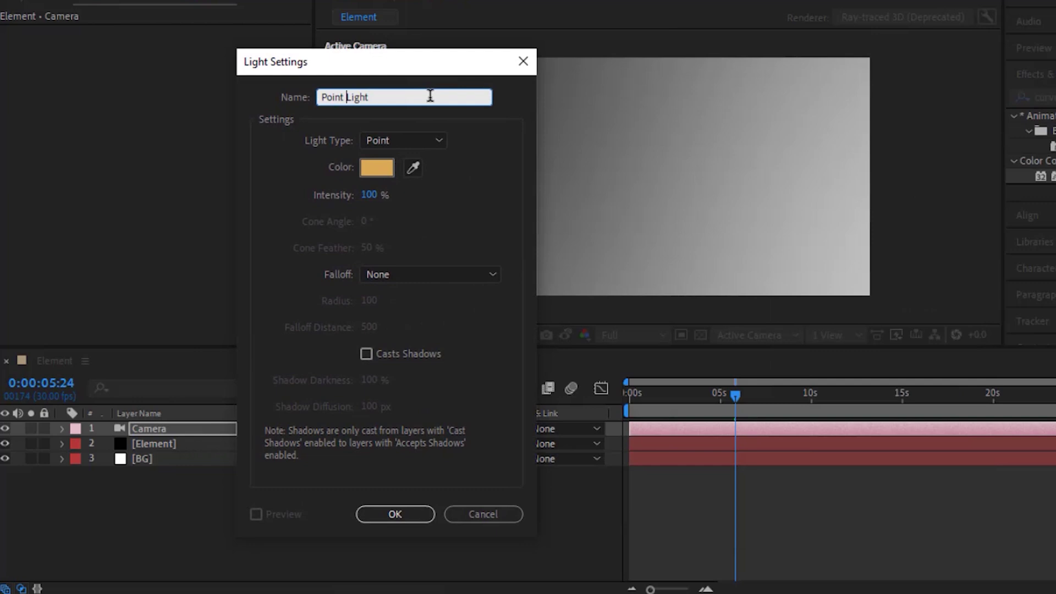
key("shift+Home")
key("BackSpace")
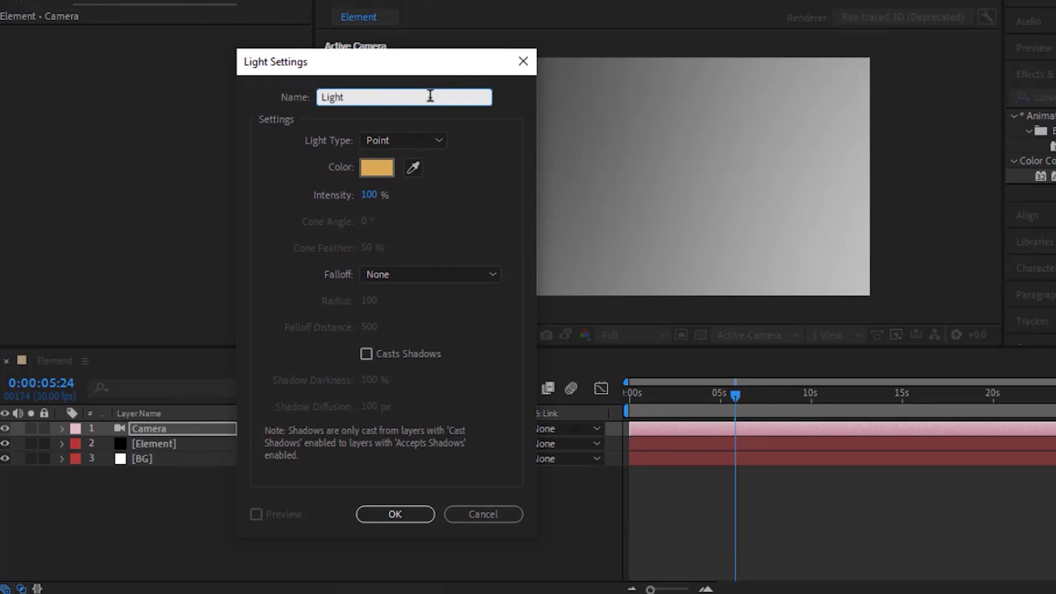
Make the light a Point light with the color DAAA56 (hue 38°, saturation 61%, brightness 85%)
left_click(422, 140)
left_click(399, 194)
left_click(380, 172)
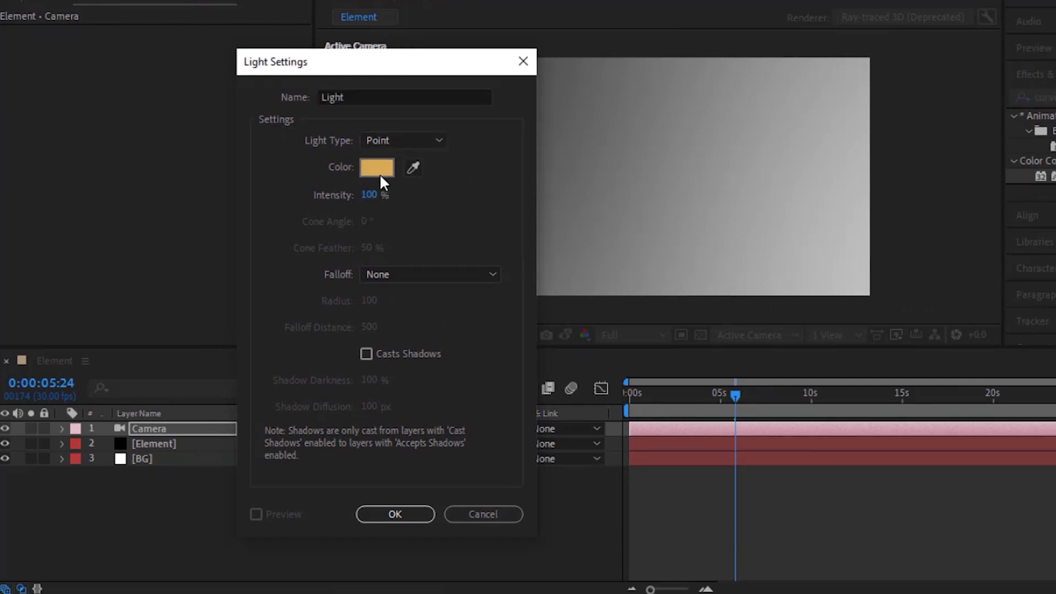
left_click(734, 188)
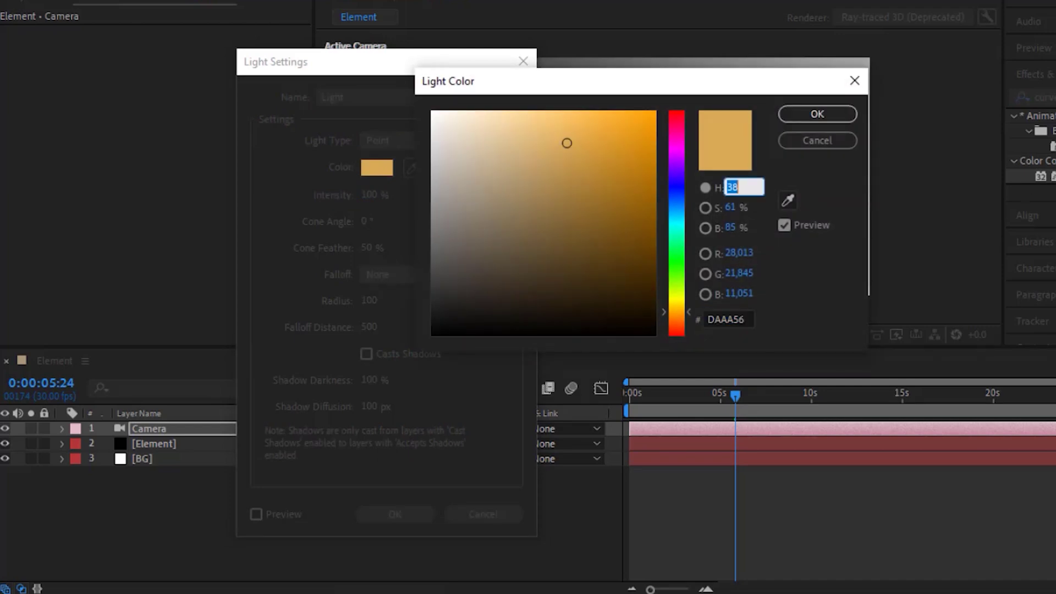
key("Tab")
key("Tab")
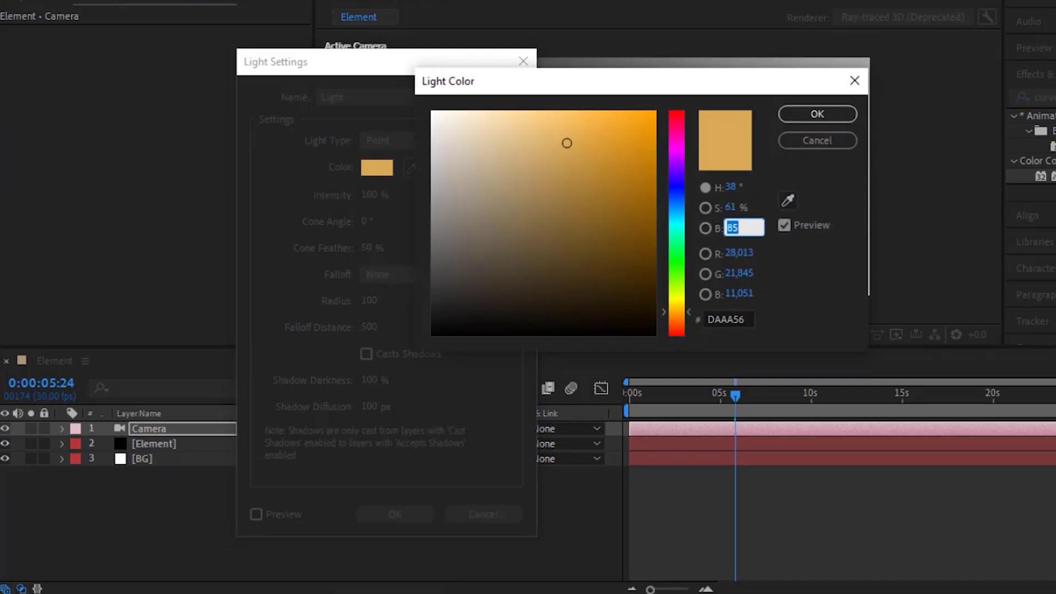
left_click(822, 116)
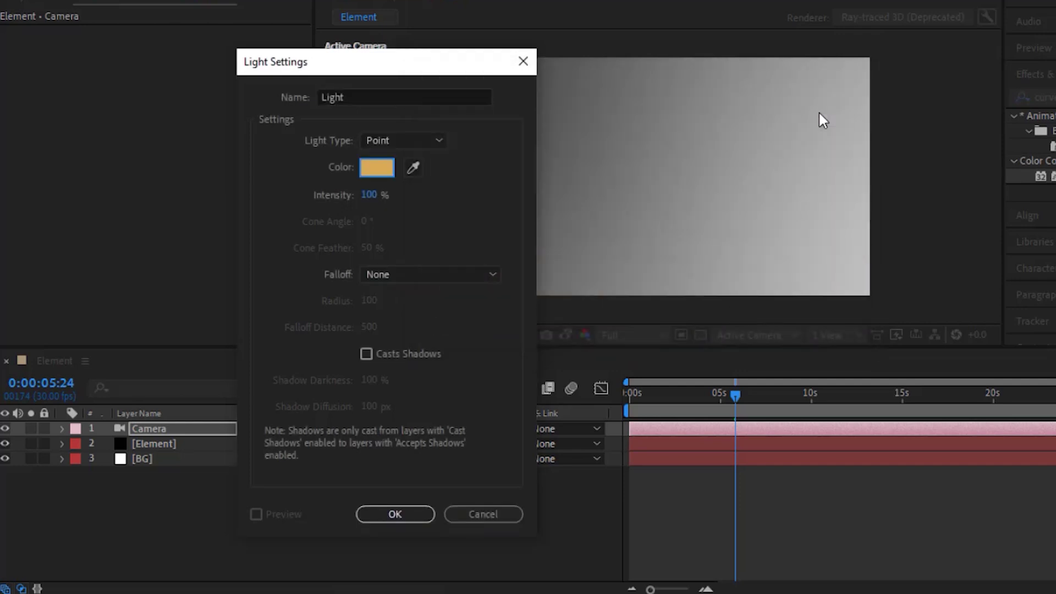
Keep the light's Intensity at 100% and Falloff at None, and create it
left_click(370, 195)
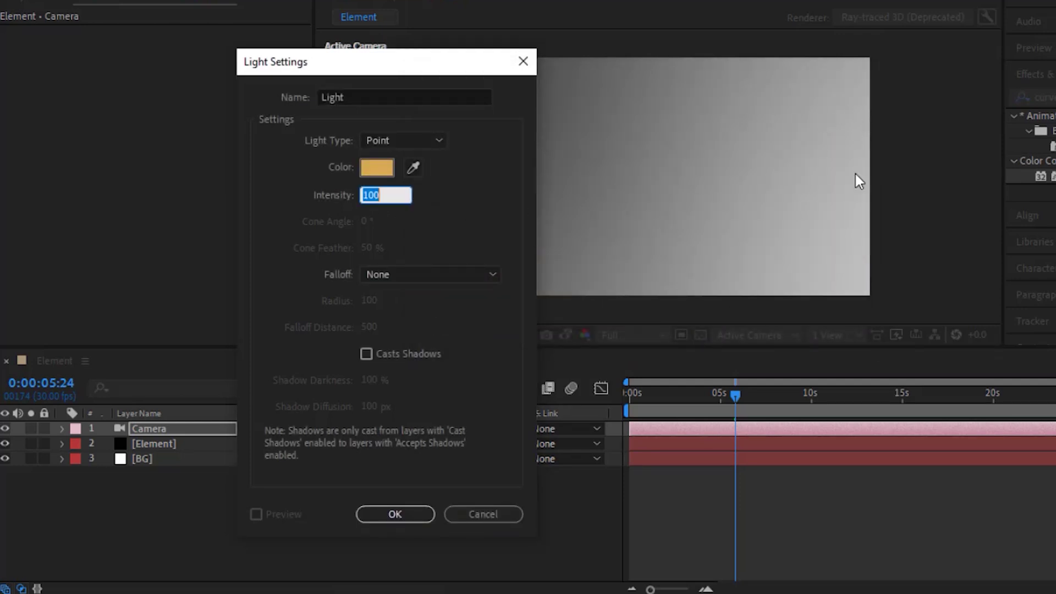
left_click(443, 275)
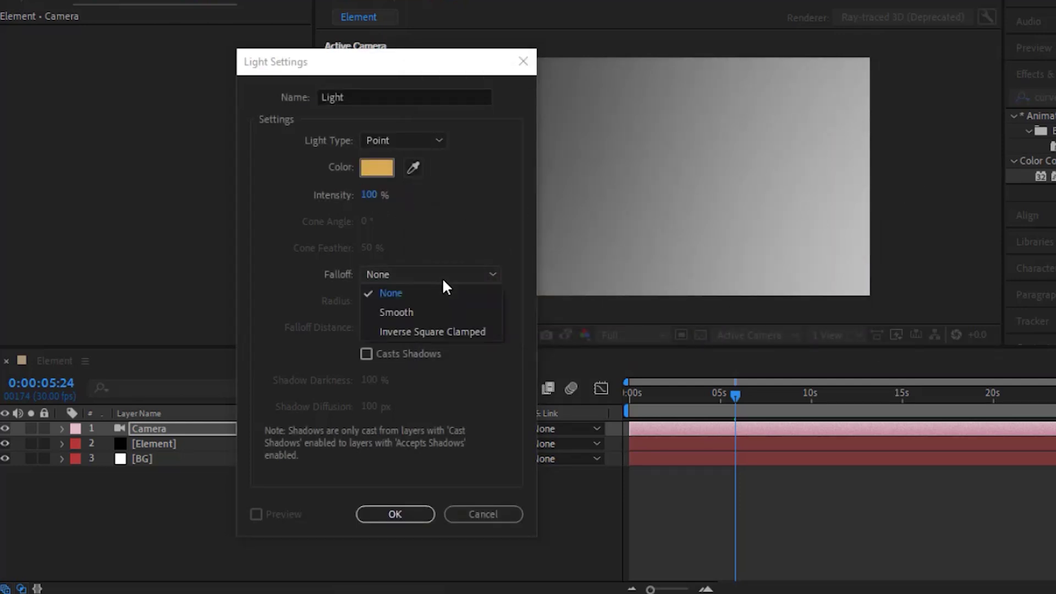
left_click(417, 292)
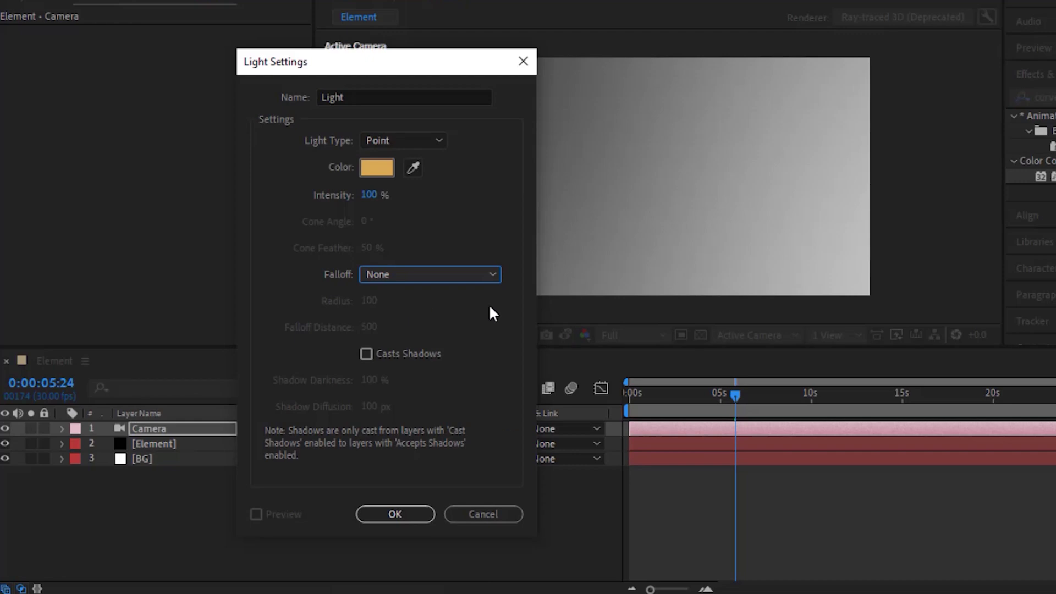
left_click(413, 514)
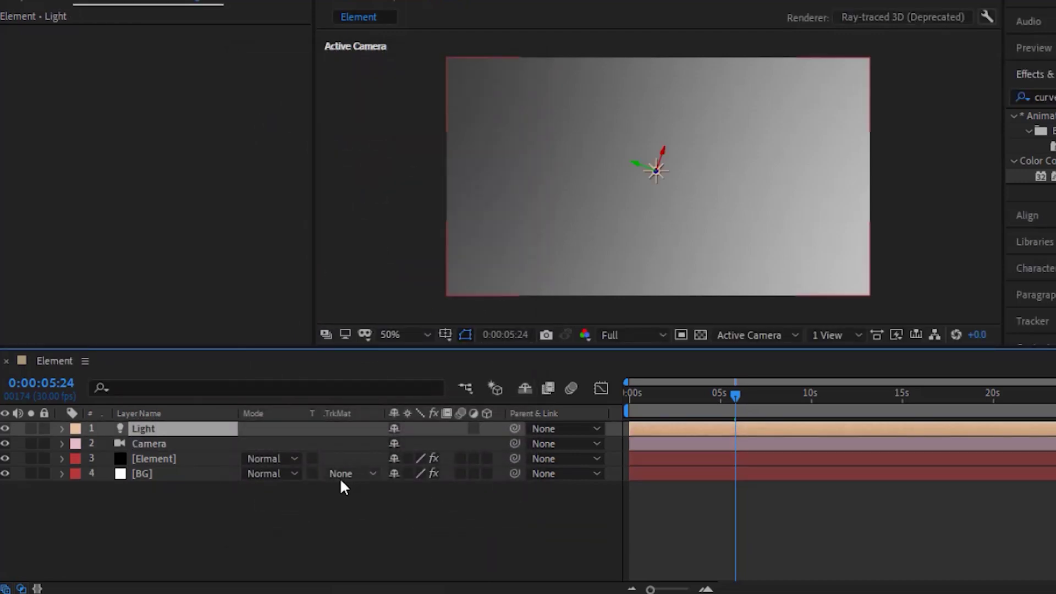
Set the Light layer's Position to 507, 243, -222
left_click(62, 428)
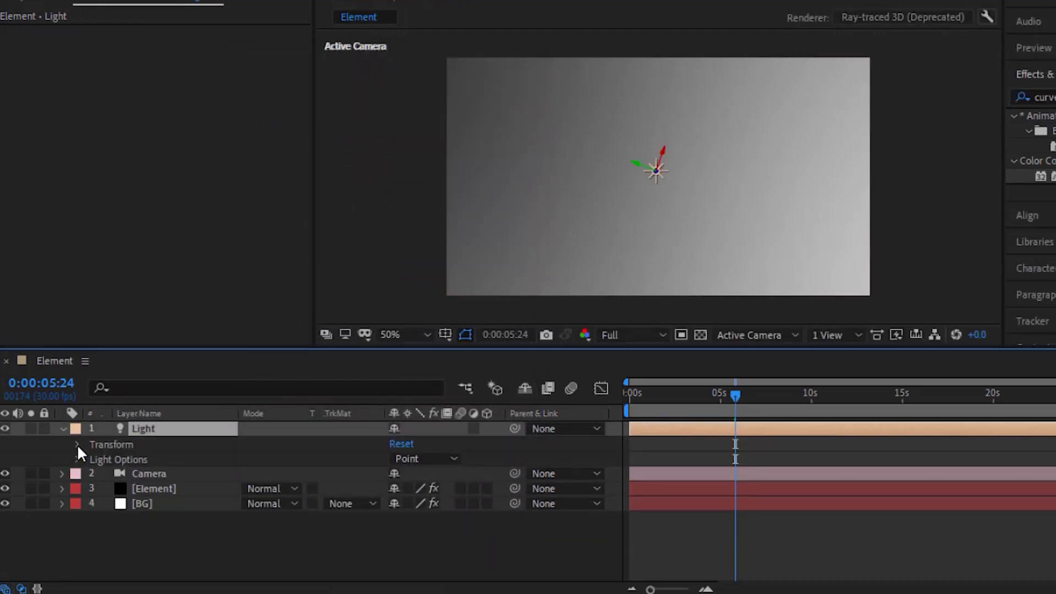
left_click(77, 444)
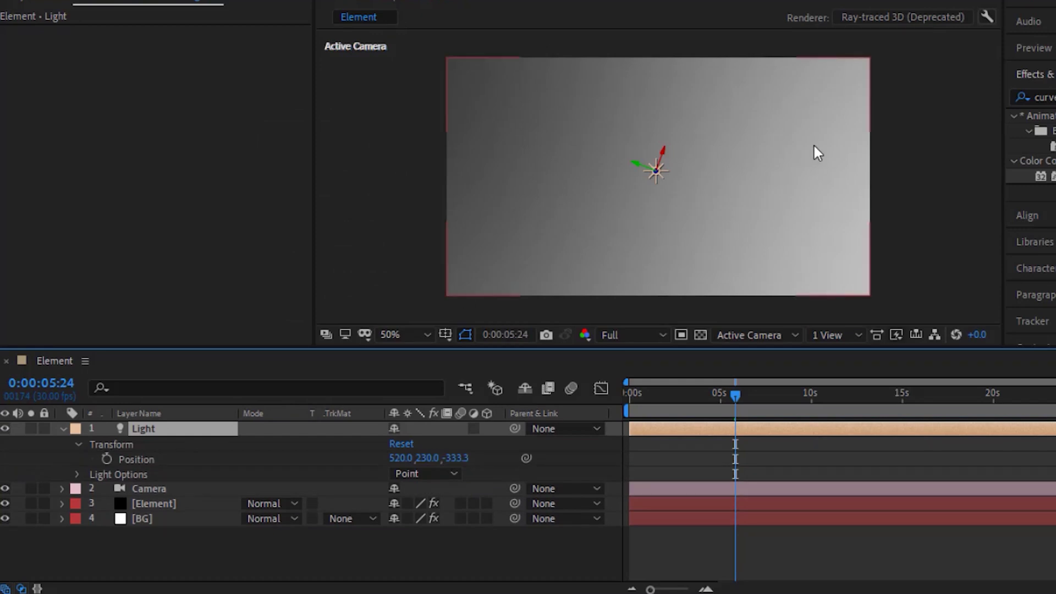
left_click(401, 458)
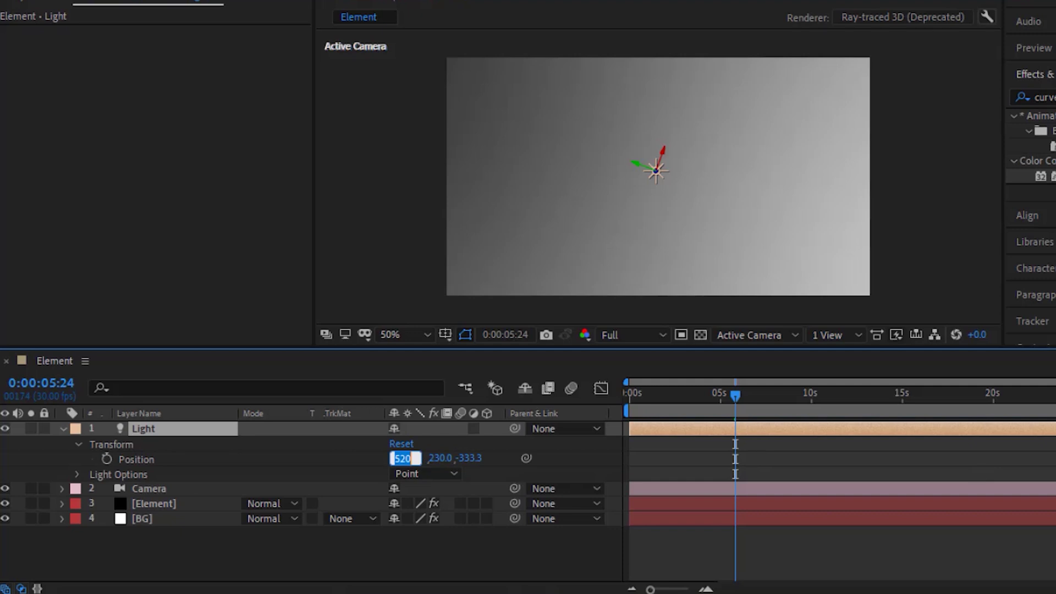
type("507")
key("Tab")
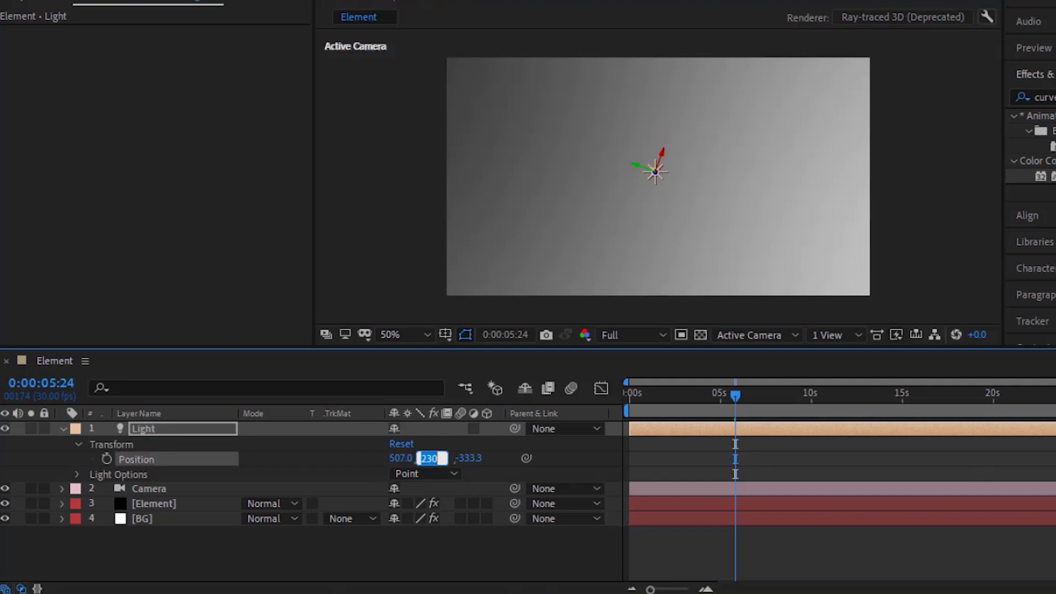
type("2")
key("Tab")
type("-222")
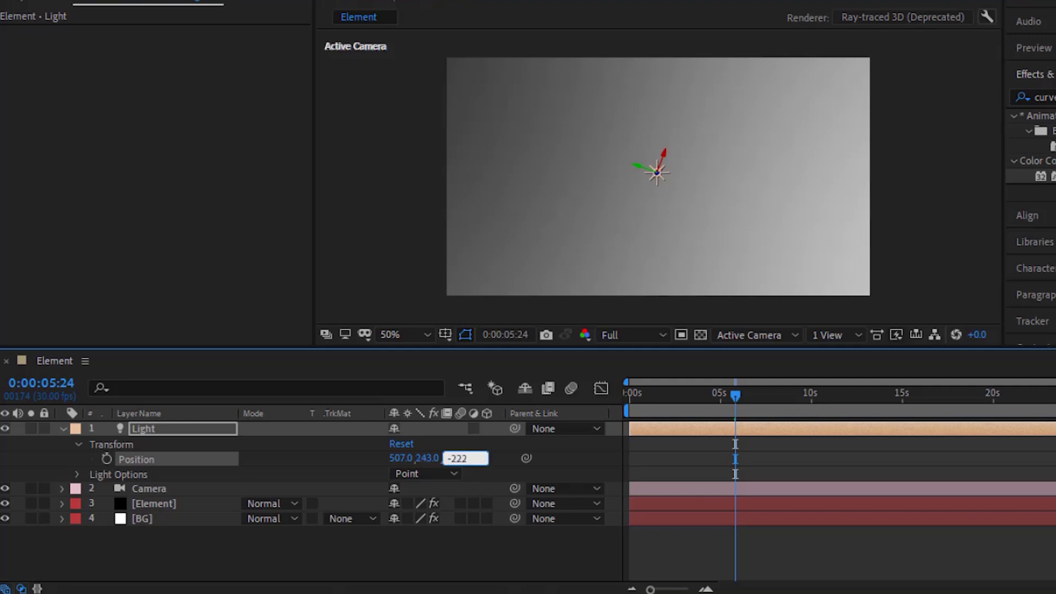
key("Return")
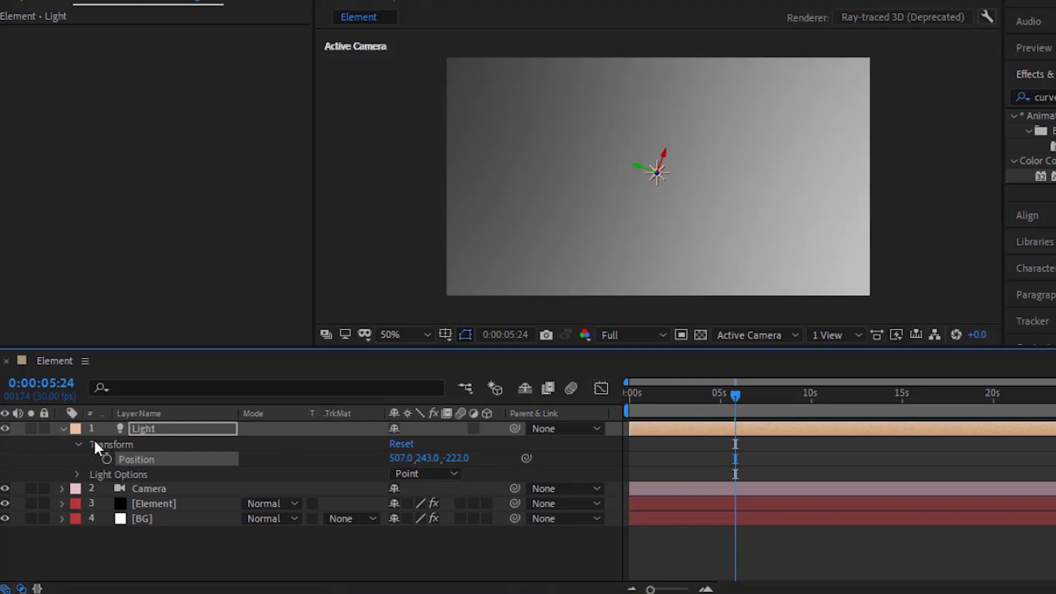
Set the Light layer's Radius to 500 in its Light Options
left_click(79, 445)
left_click(77, 460)
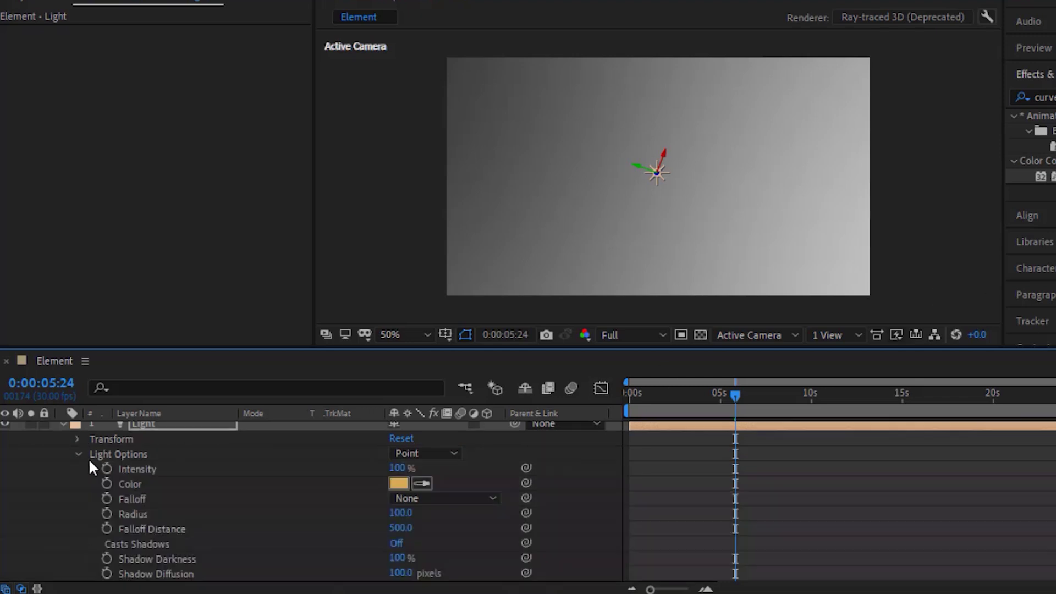
scroll(547, 493, "down", 3)
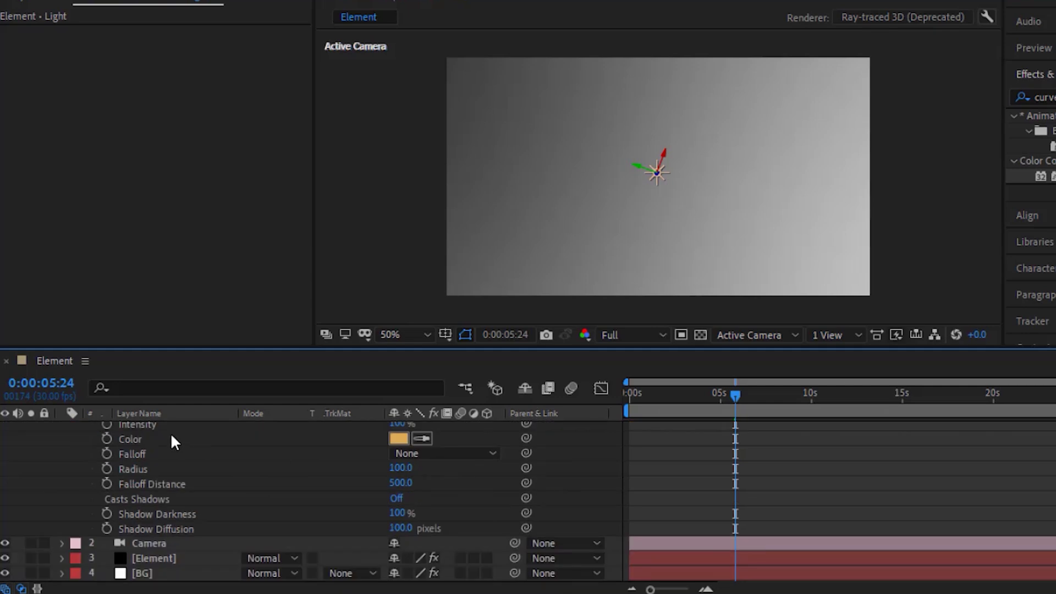
left_click(401, 467)
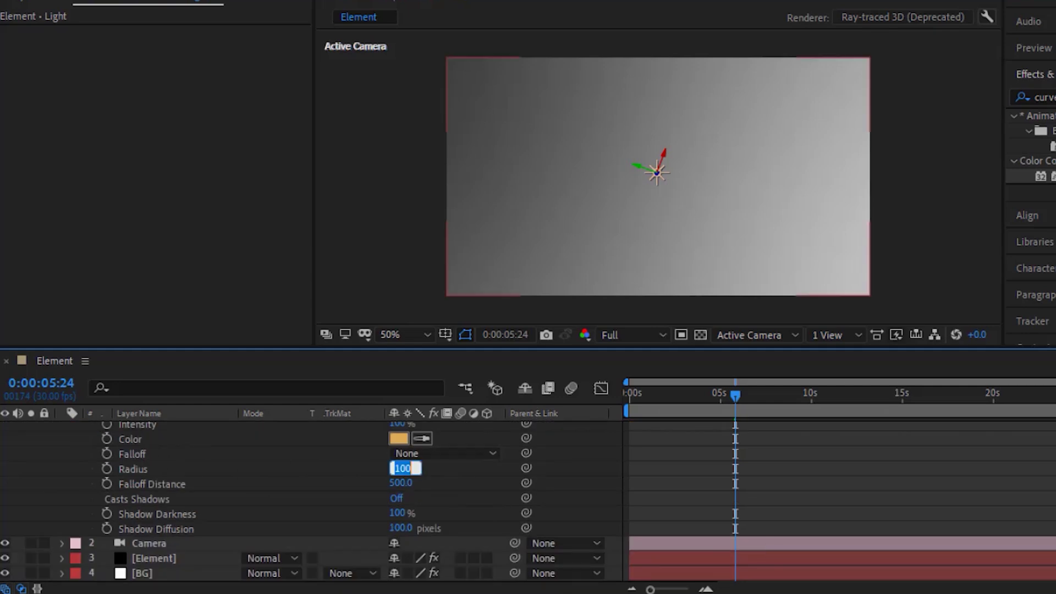
type("500")
key("Return")
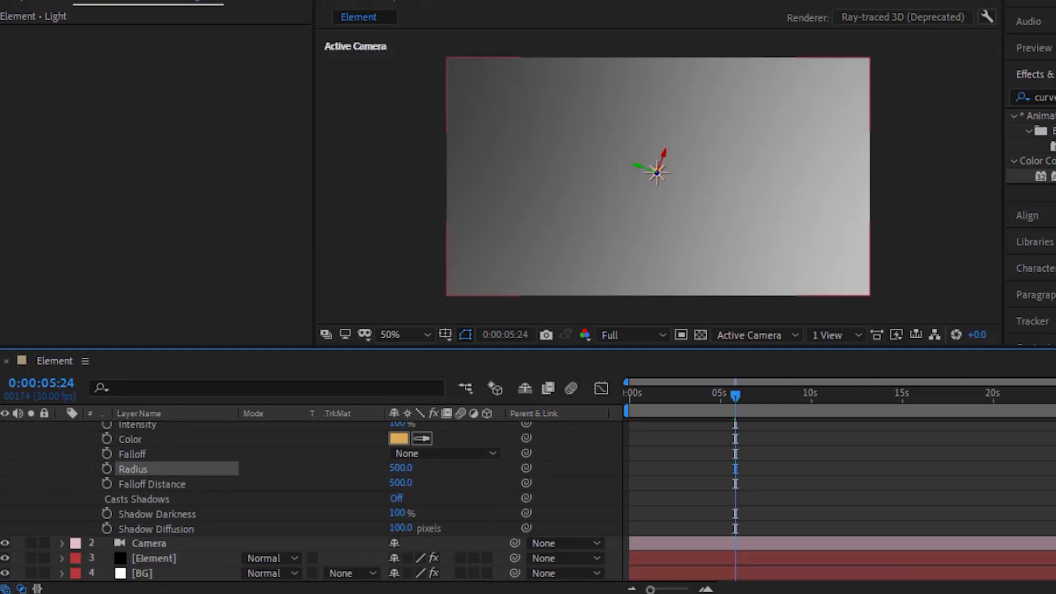
Set the Light layer's Shadow Diffusion to 0 pixels and collapse the layer's properties
left_click(401, 528)
type("0")
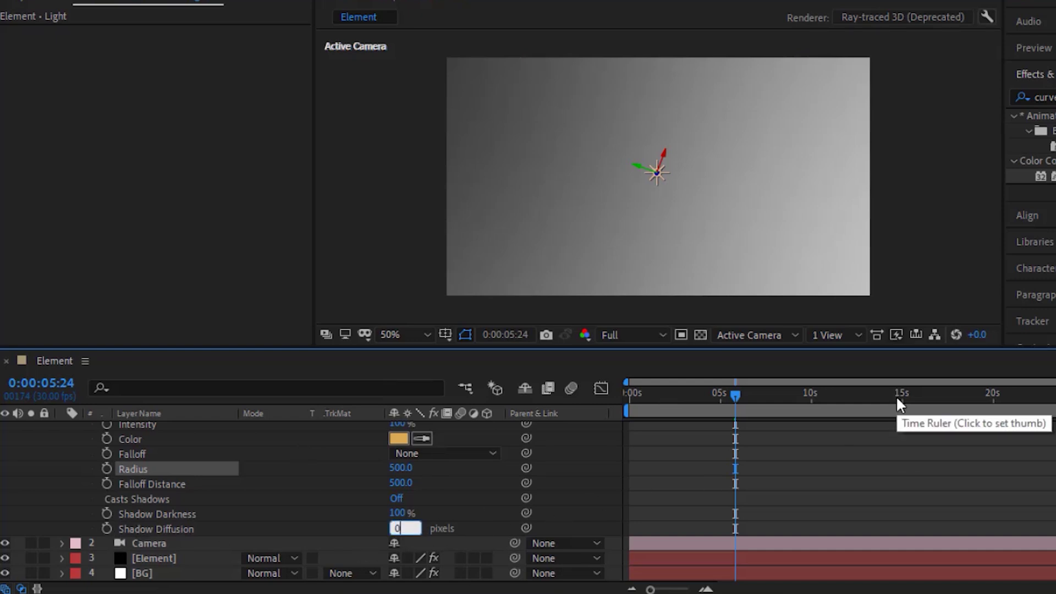
key("Return")
scroll(553, 467, "up", 3)
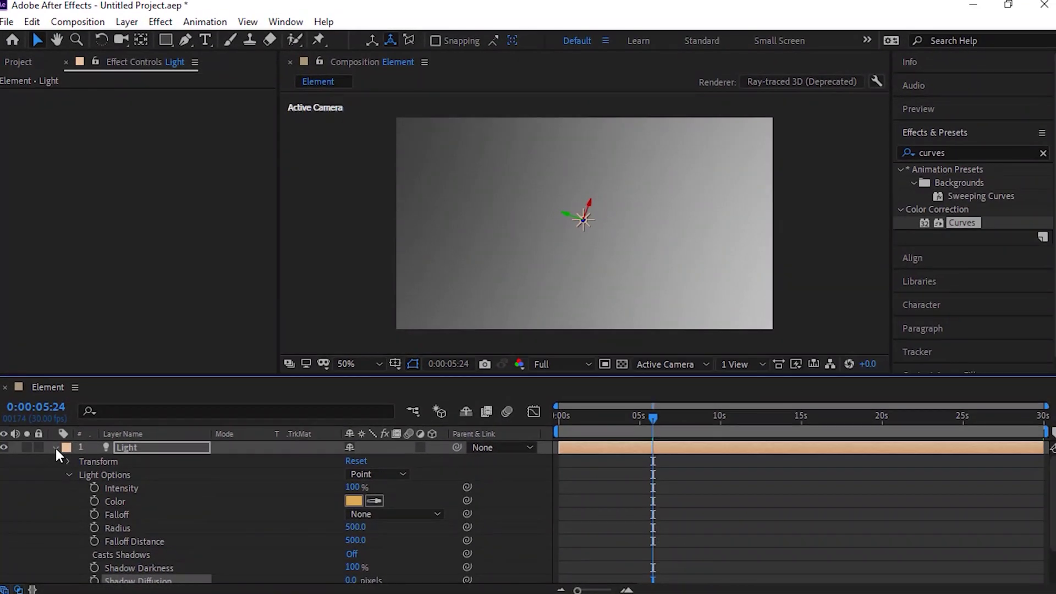
left_click(55, 447)
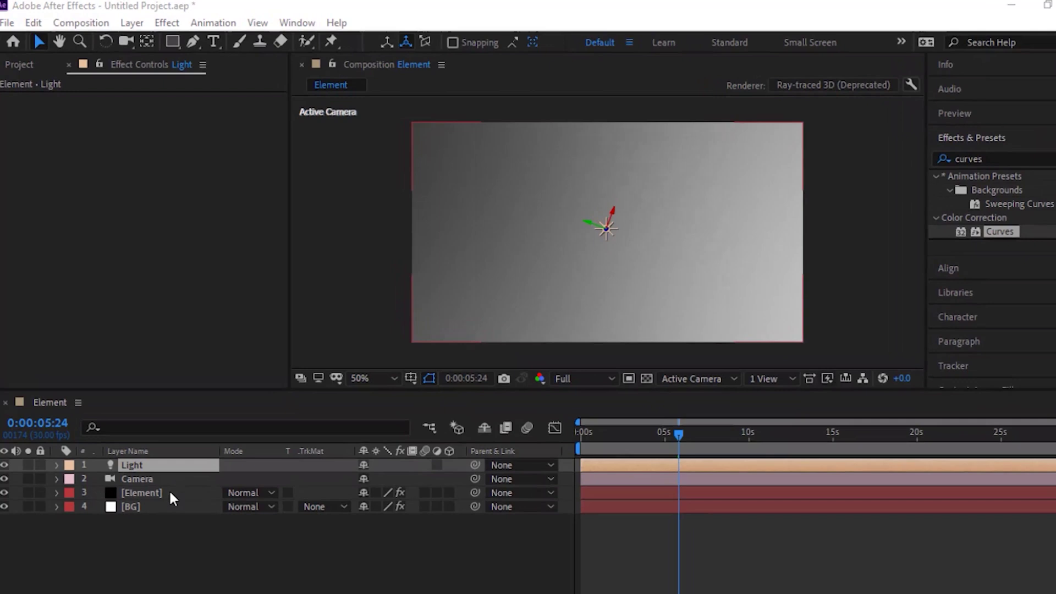
Open the Scene Setup of the Element effect on the Element layer
left_click(165, 474)
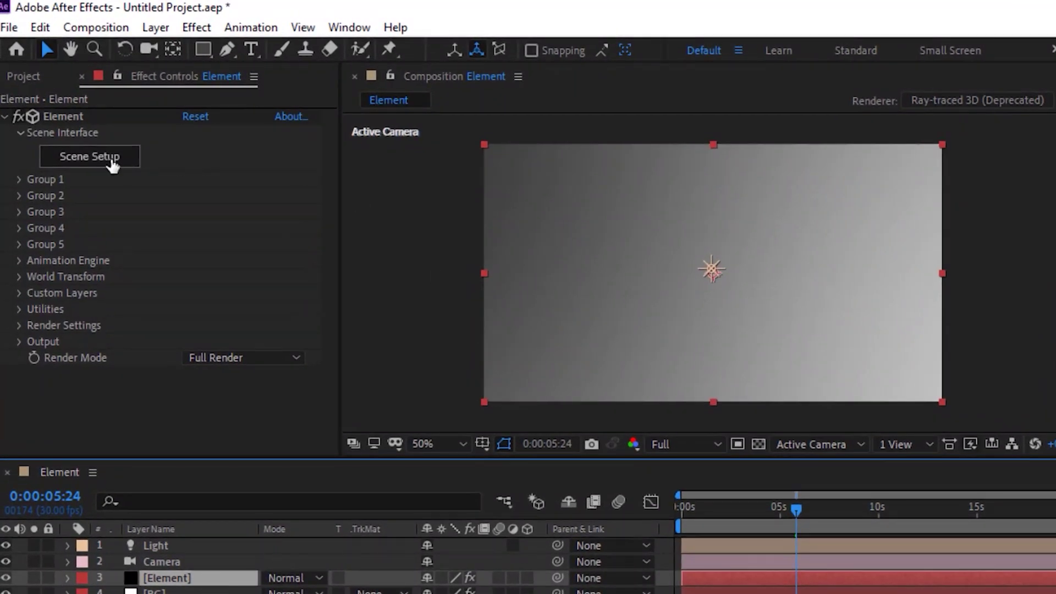
left_click(127, 163)
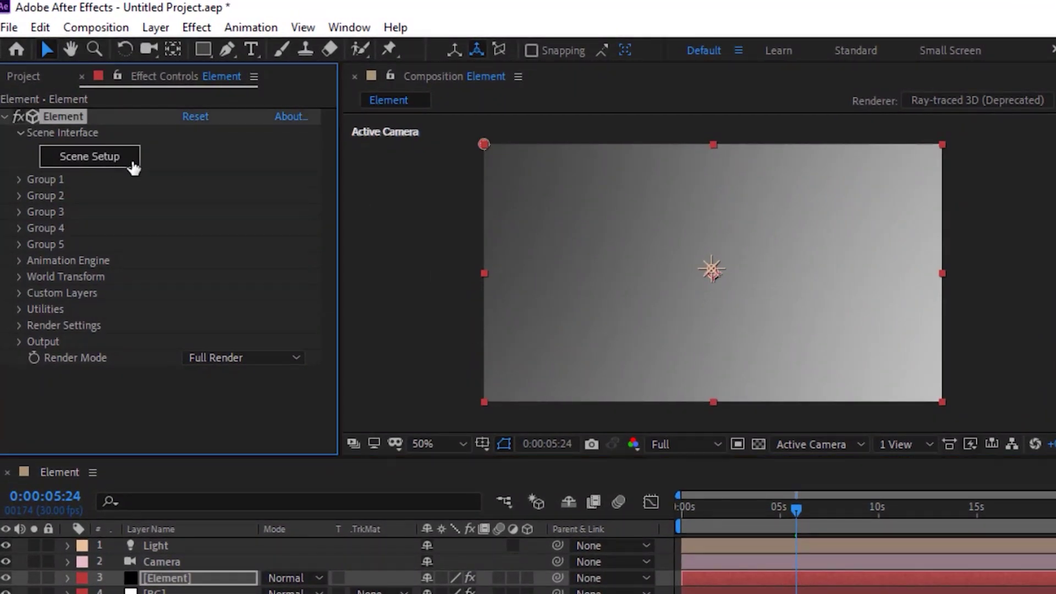
left_click(133, 164)
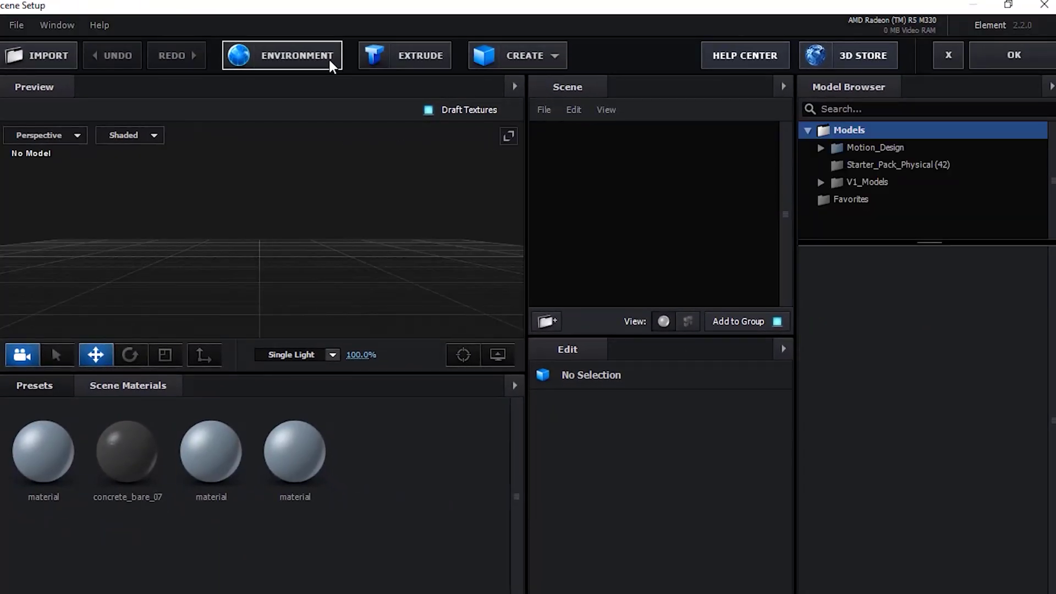
Load Default.png as the scene's environment texture and accept it
left_click(311, 57)
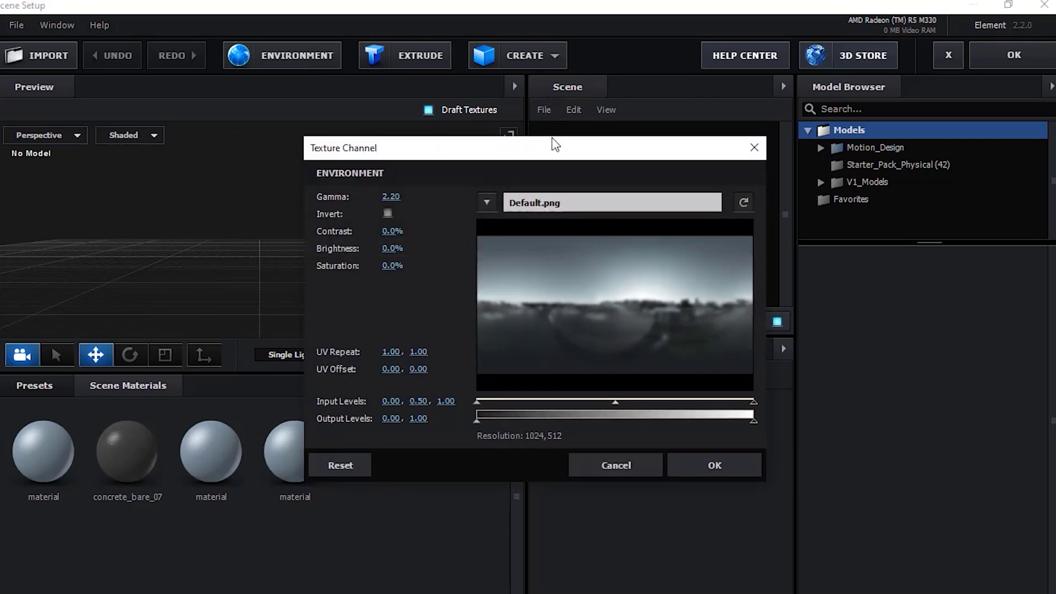
left_click(567, 207)
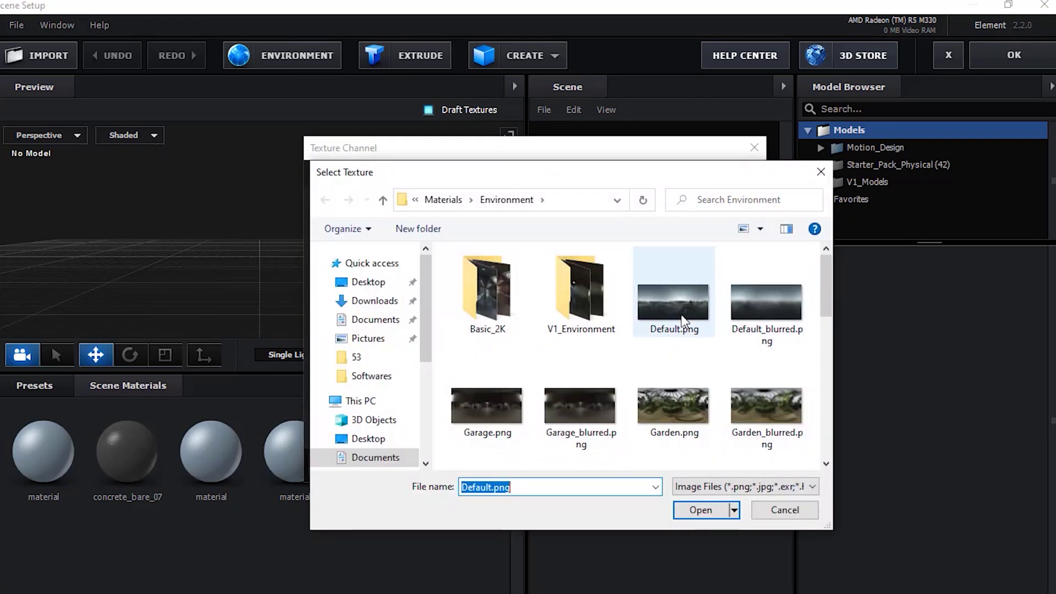
left_click(701, 510)
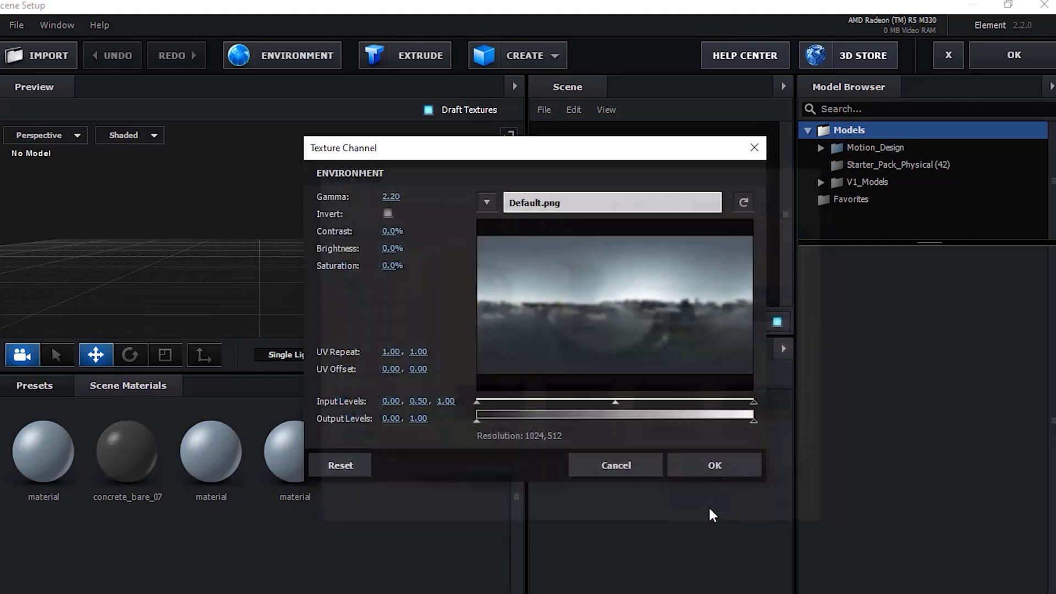
left_click(711, 474)
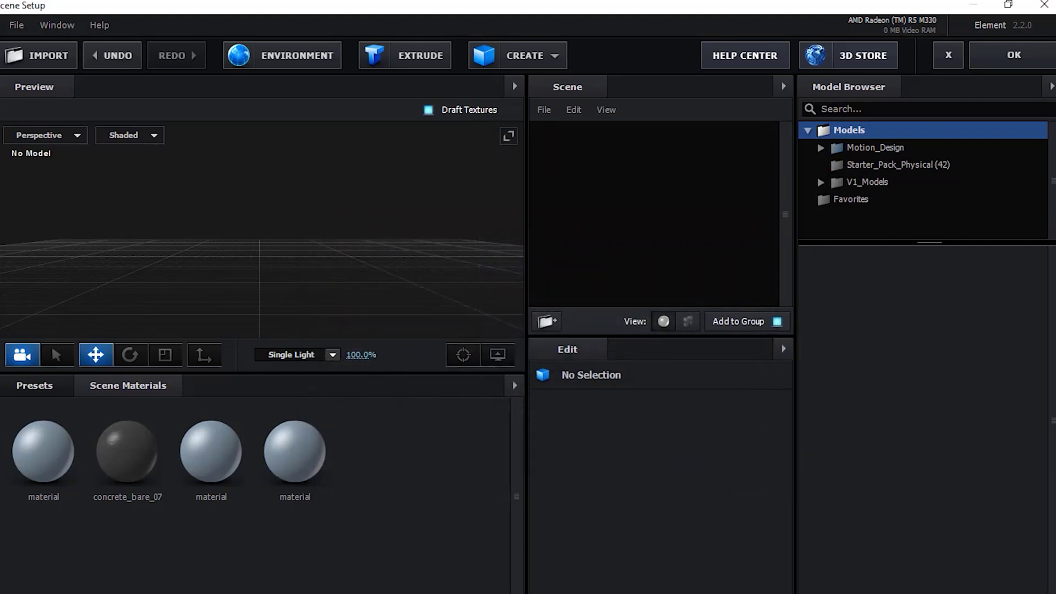
Search the model library for "gree" and add greeble_box_04 to the scene
left_click(930, 110)
type("gree")
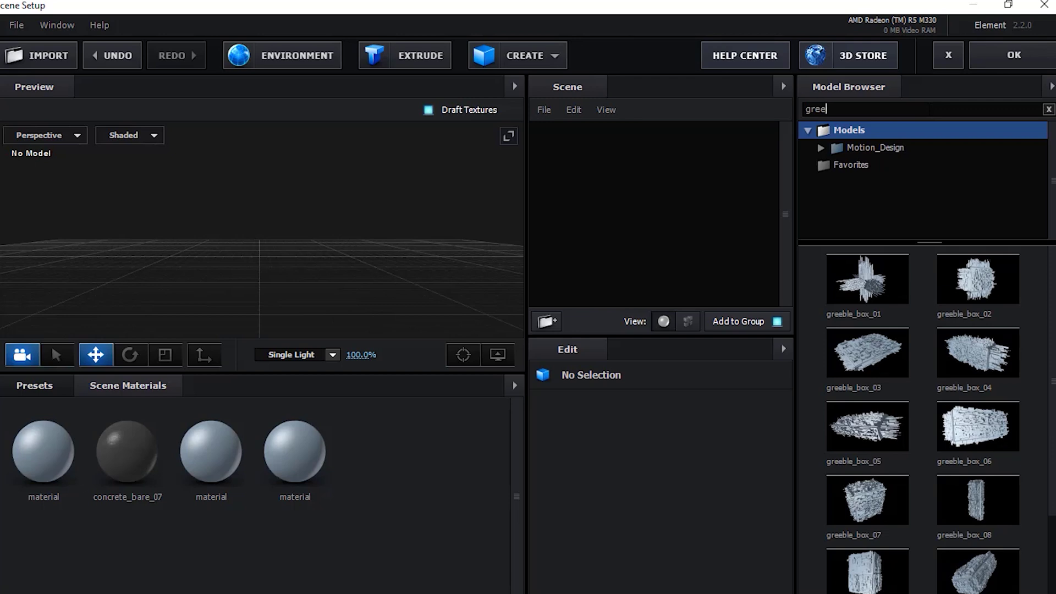
left_click_drag(984, 370, 643, 226)
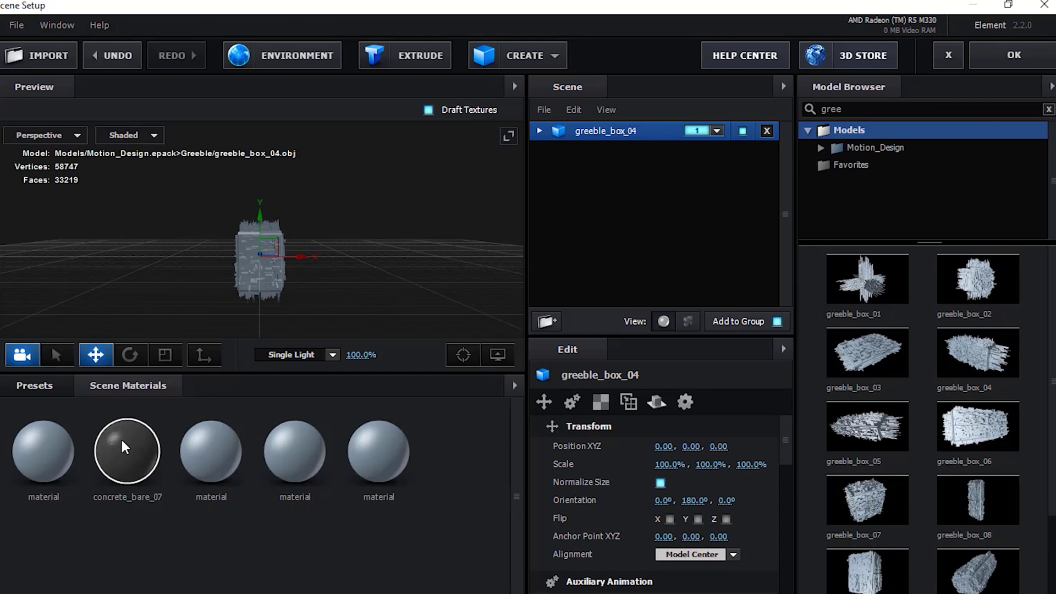
Apply the concrete_bare_07 scene material to the greeble_box_04 model
left_click(550, 131)
left_click(121, 465)
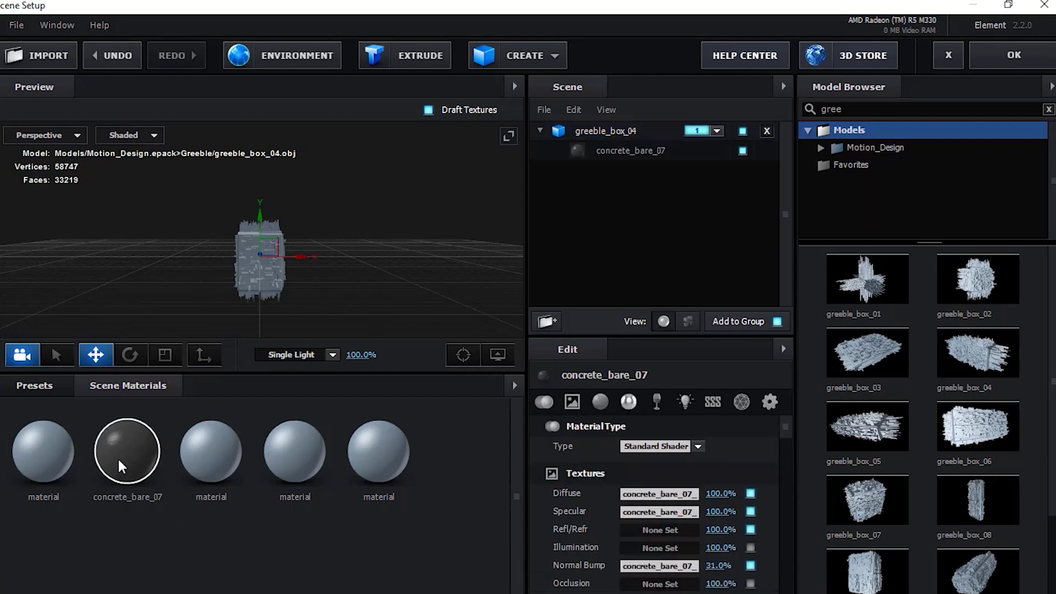
left_click(615, 136)
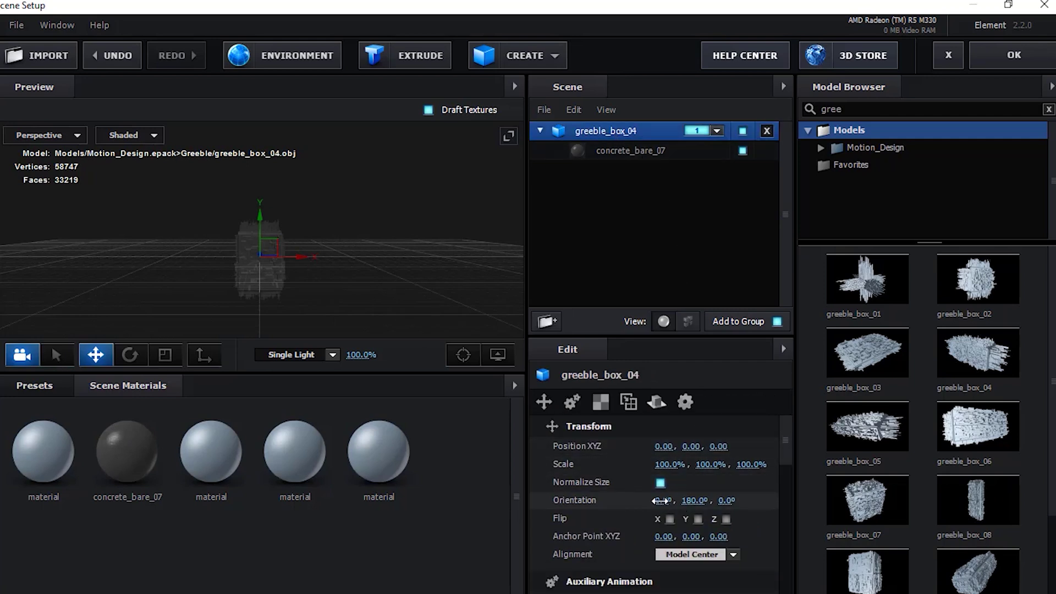
left_click(660, 500)
key("Tab")
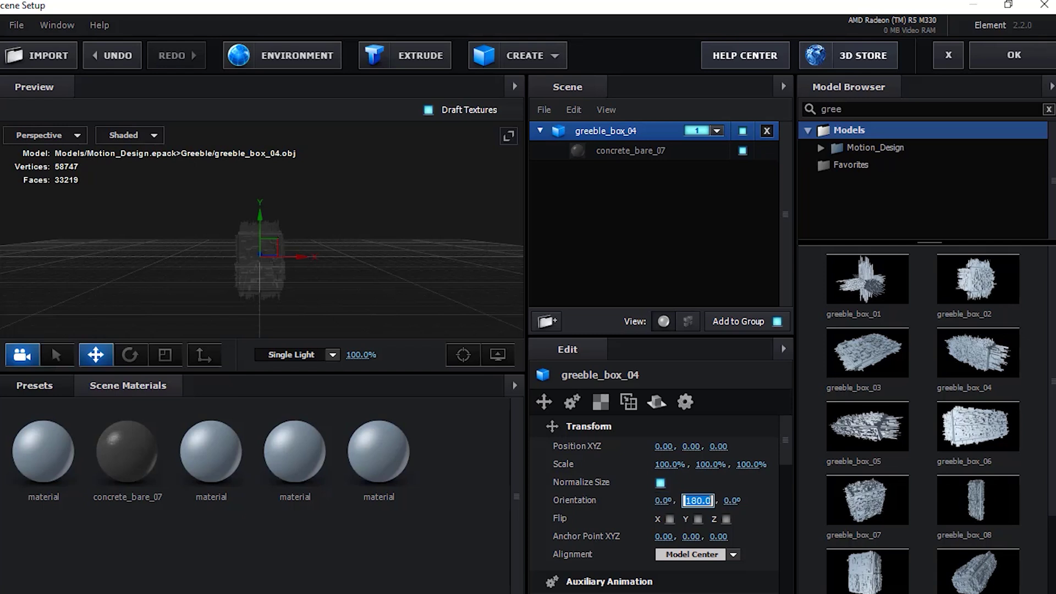
key("Tab")
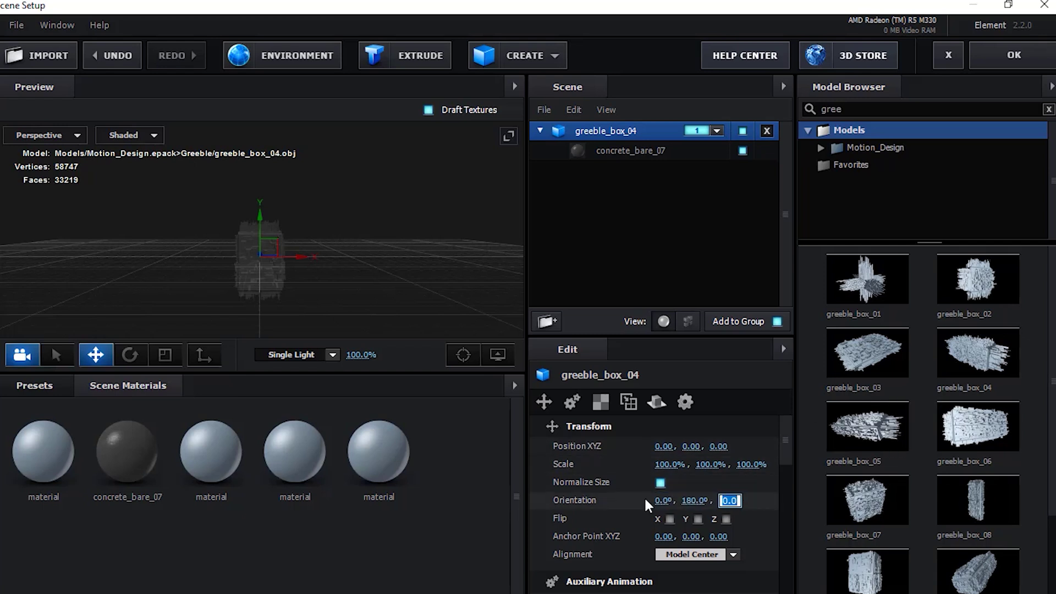
key("Return")
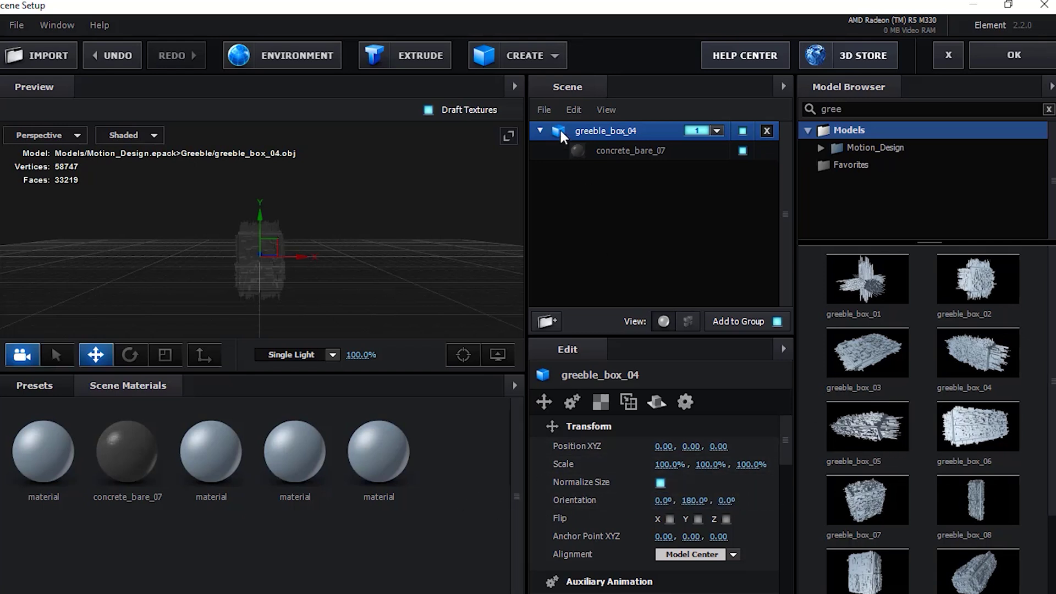
Add greeble_box_01 to the scene and place it below greeble_box_04 in the scene list
left_click(539, 131)
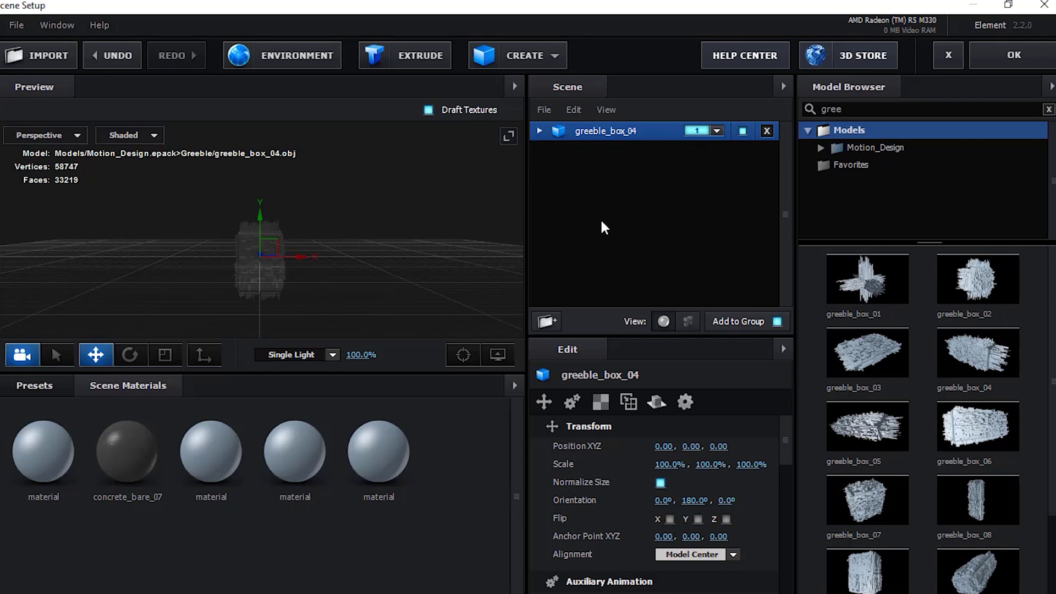
left_click_drag(881, 310, 658, 237)
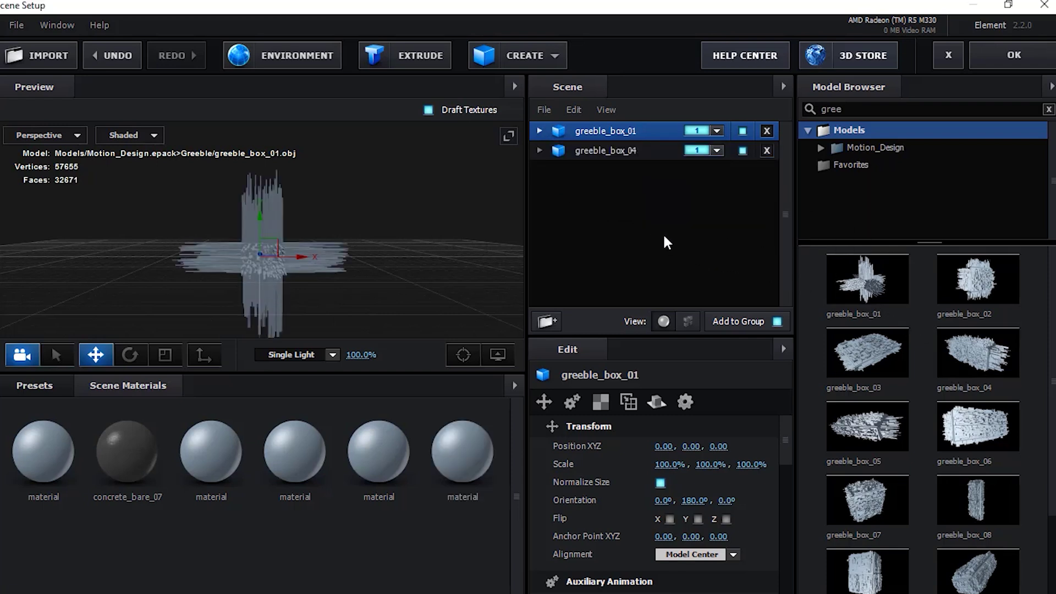
left_click(126, 471)
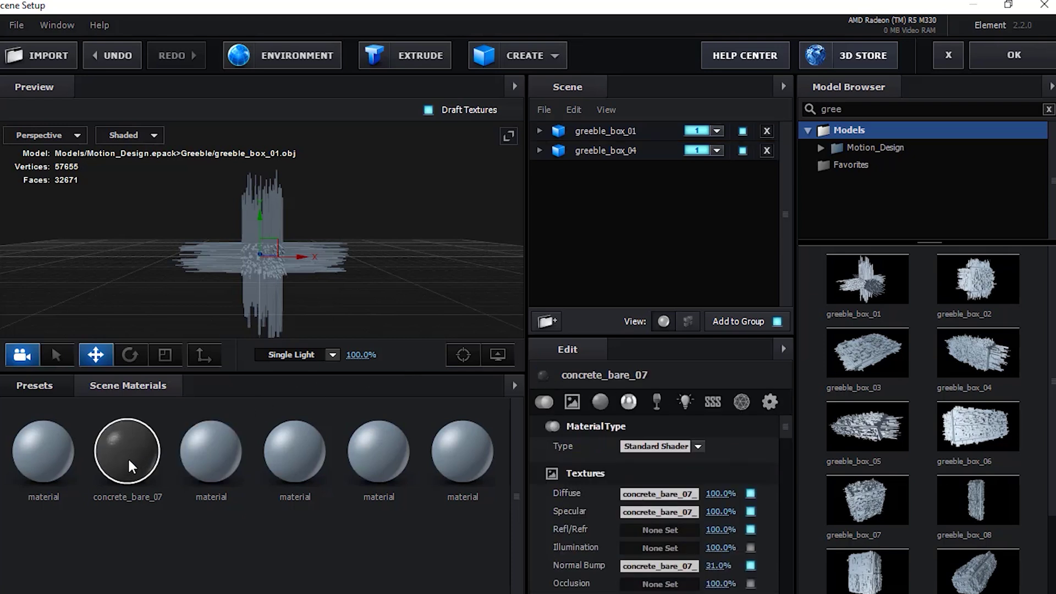
left_click_drag(606, 152, 578, 130)
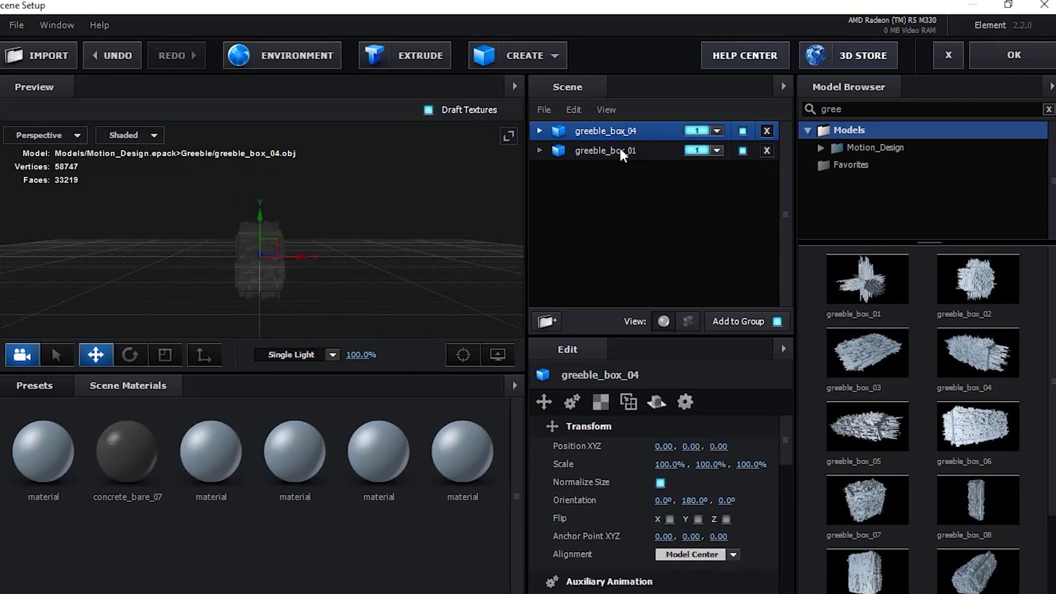
Apply the concrete_bare_07 scene material to the greeble_box_01 model
left_click(622, 157)
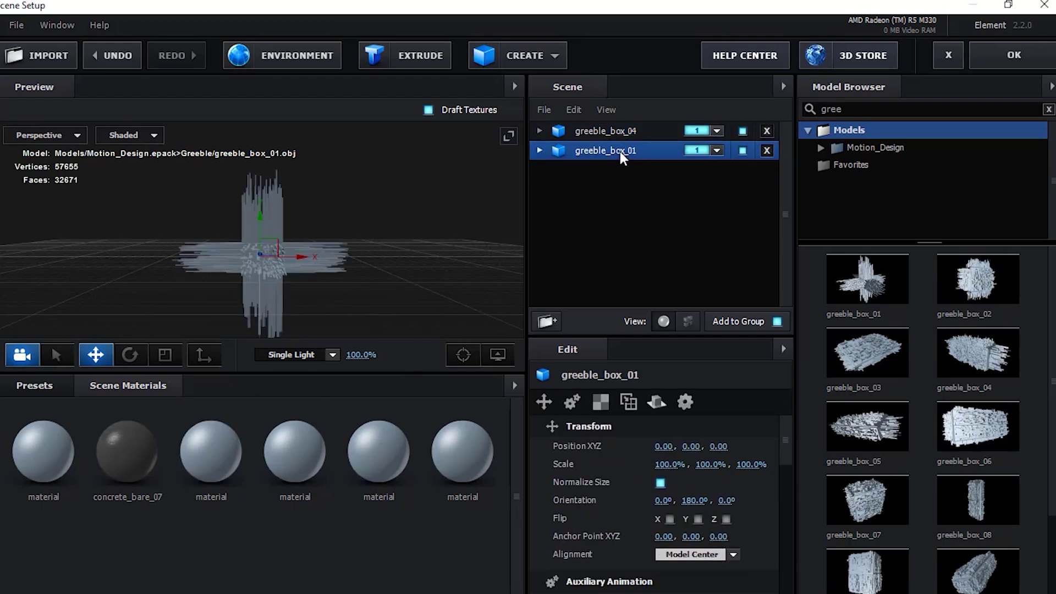
left_click(142, 453)
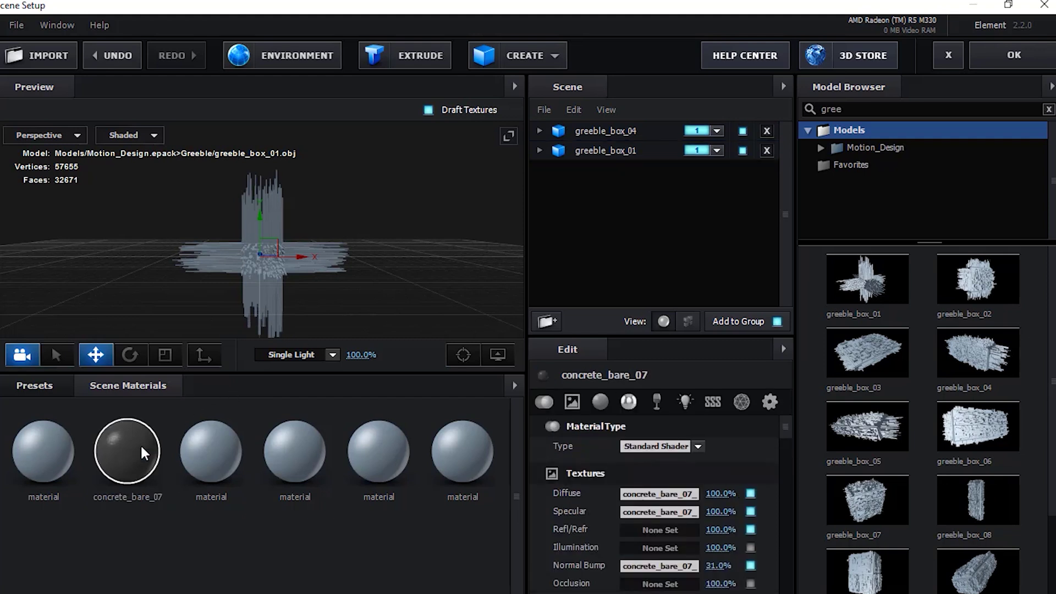
left_click(602, 154)
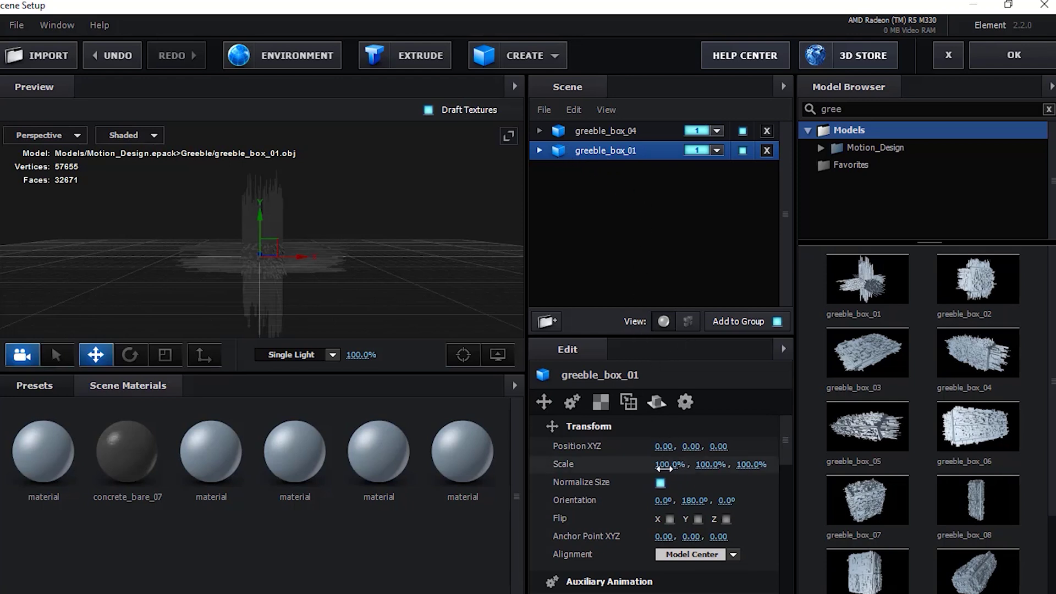
Set the scale of greeble_box_01 to 60% on all three axes
left_click(673, 463)
type("60")
key("Tab")
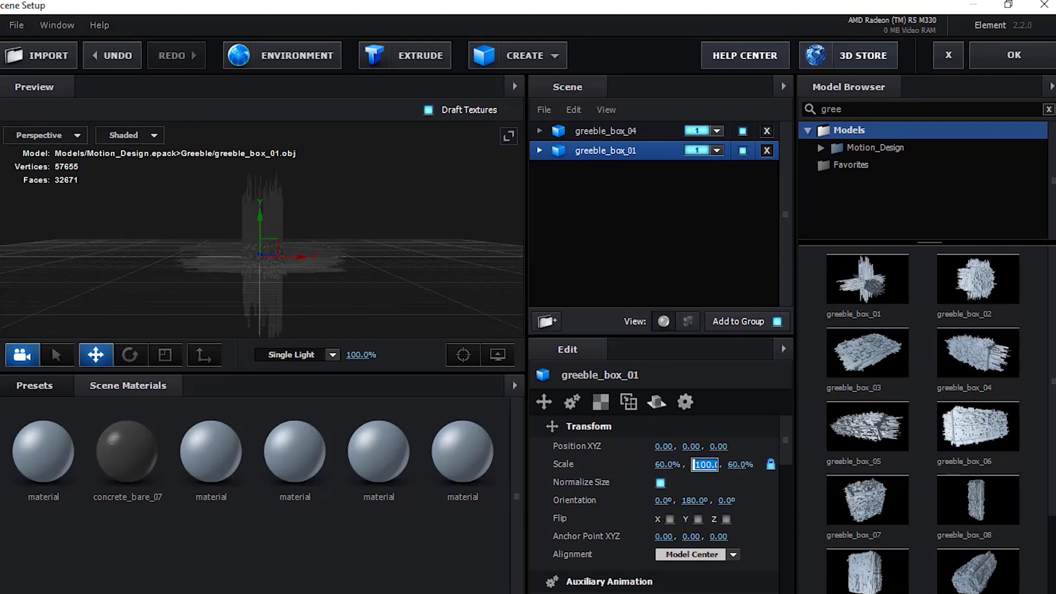
type("60")
key("Return")
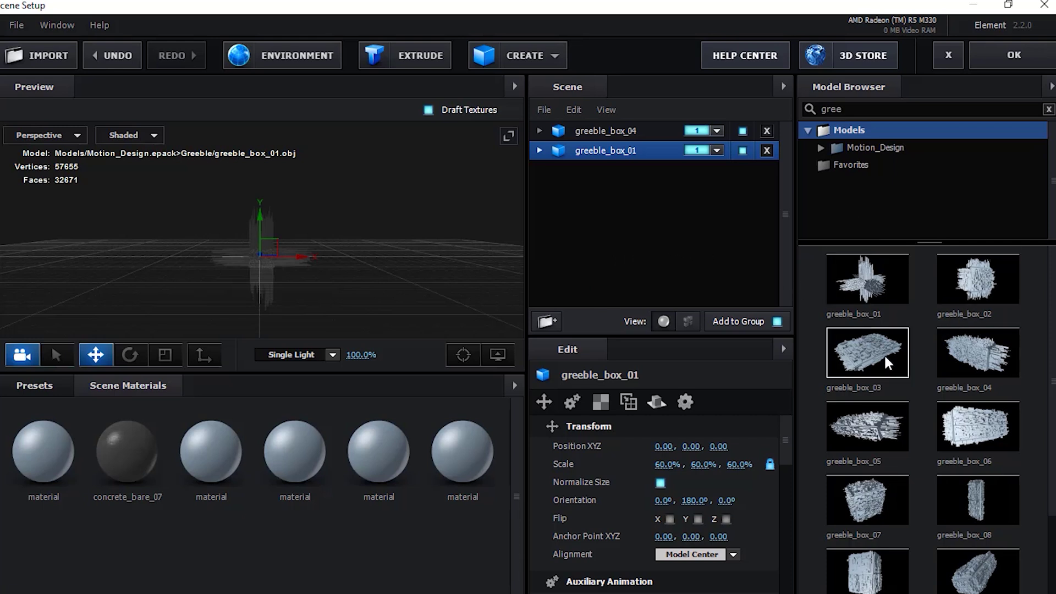
Add greeble_box_03 to the scene below greeble_box_01 and apply the concrete_bare_07 material to it
left_click_drag(888, 364, 658, 267)
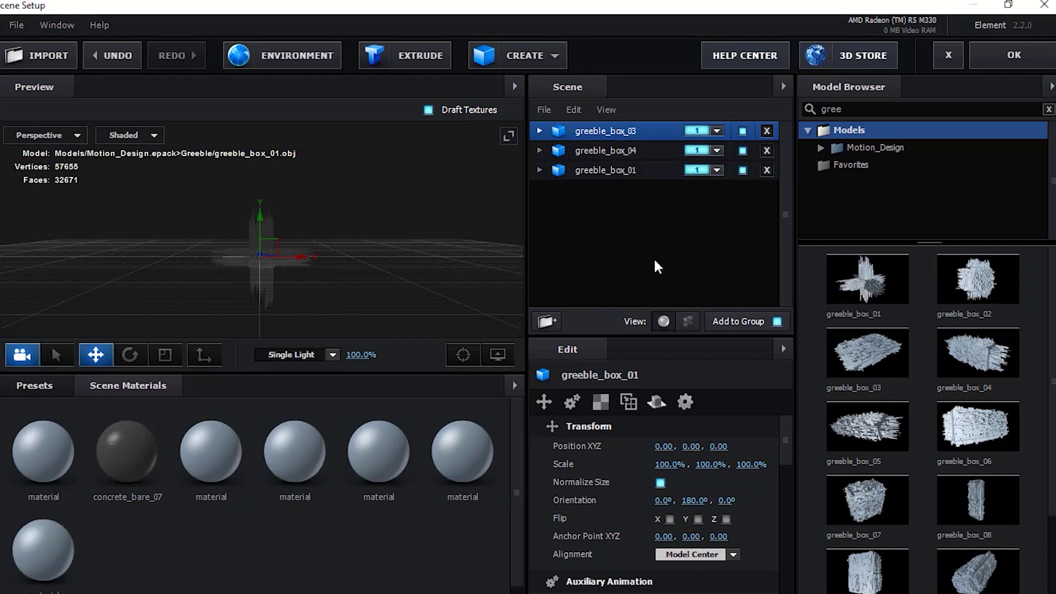
left_click_drag(637, 132, 643, 195)
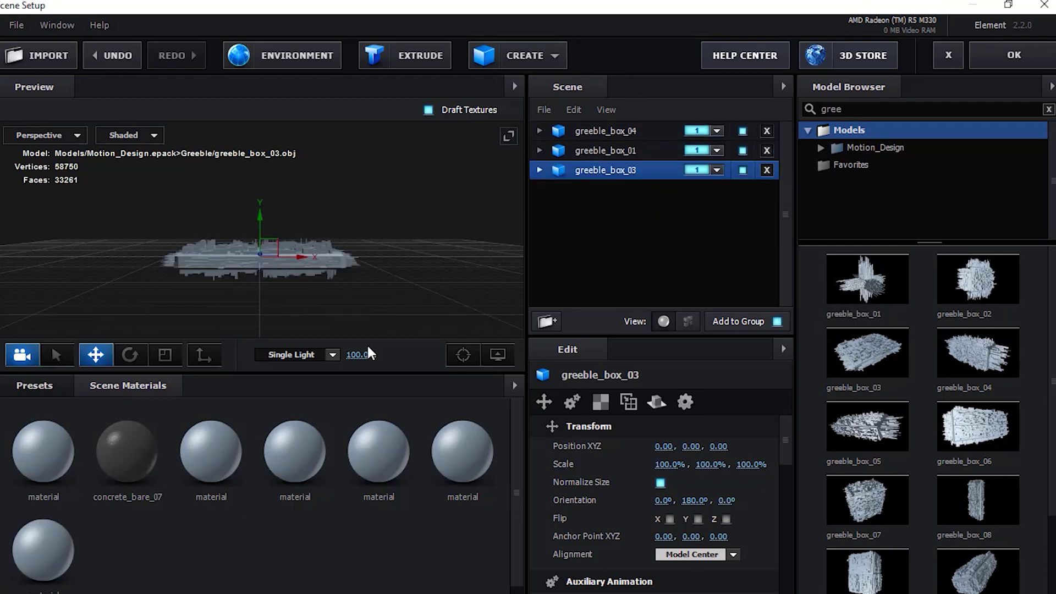
left_click(122, 458)
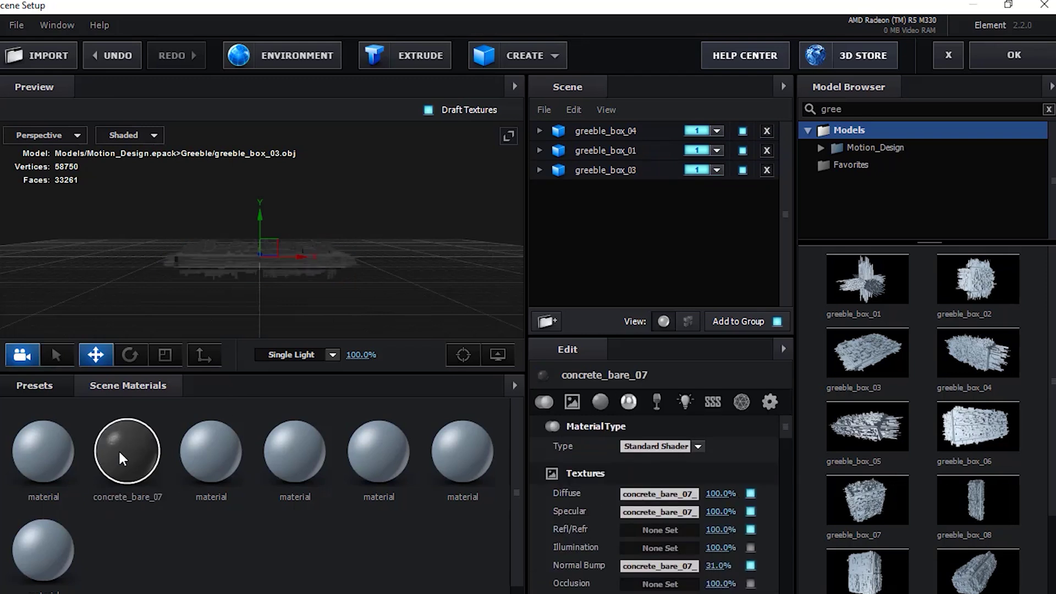
Expand all three greeble models in the scene list to check their assigned materials
left_click(540, 170)
left_click(540, 150)
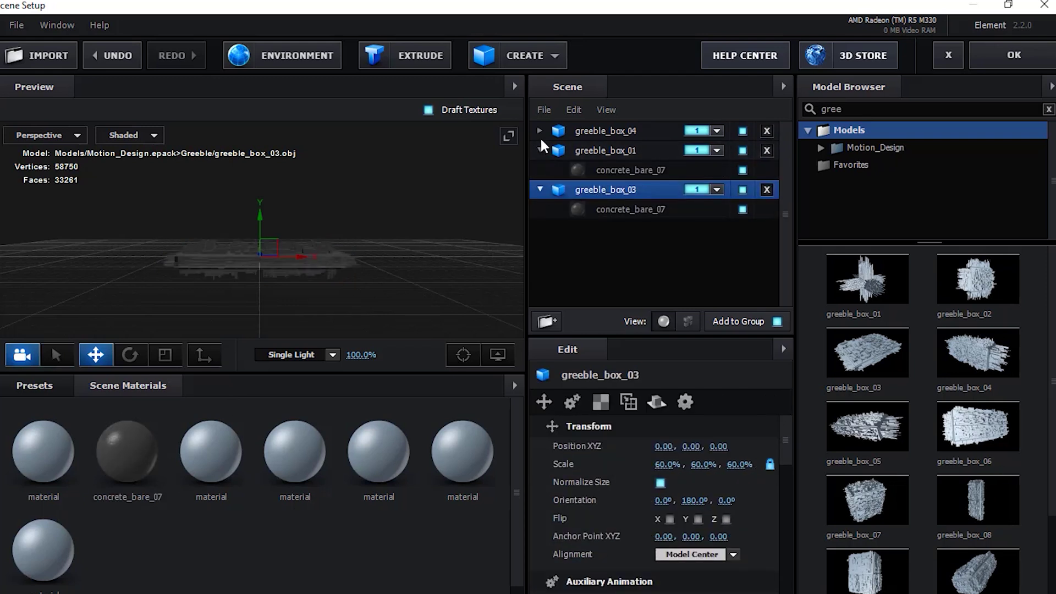
left_click(540, 130)
left_click(633, 209)
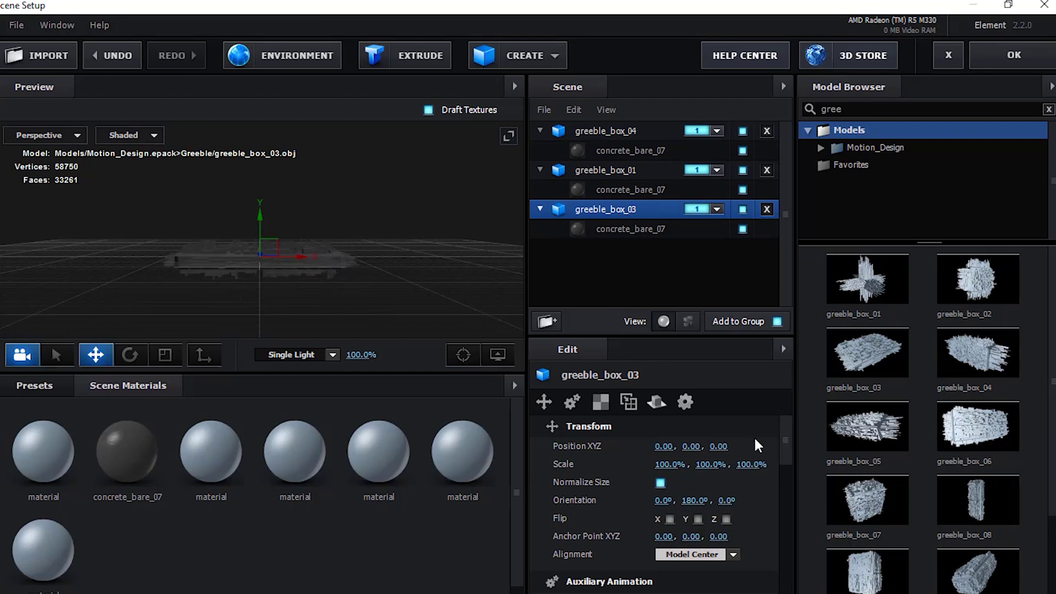
Accept the Scene Setup with the three greeble models and return to the composition
left_click(696, 501)
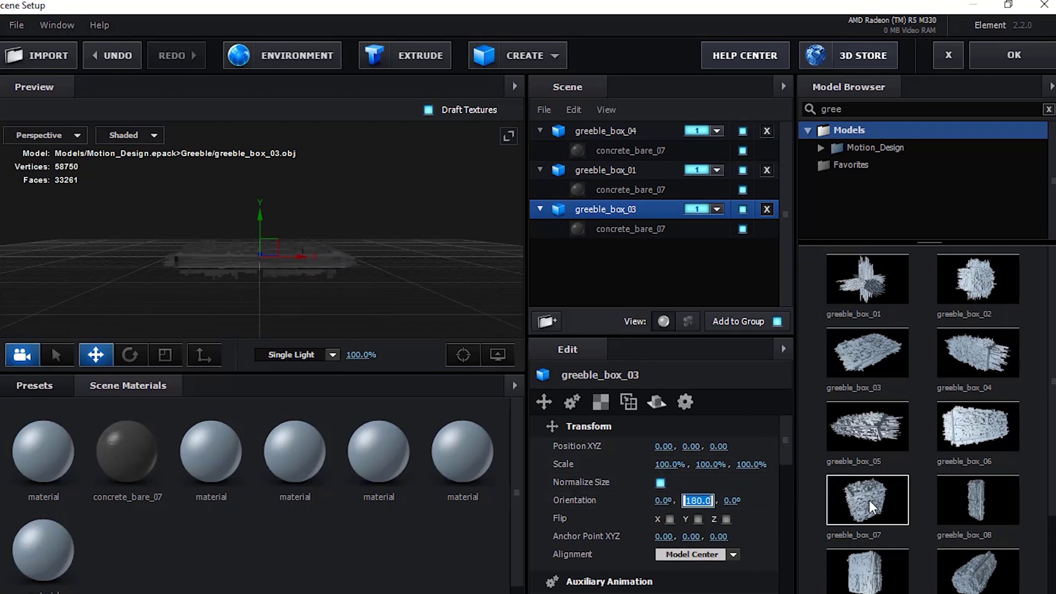
key("Tab")
left_click(414, 526)
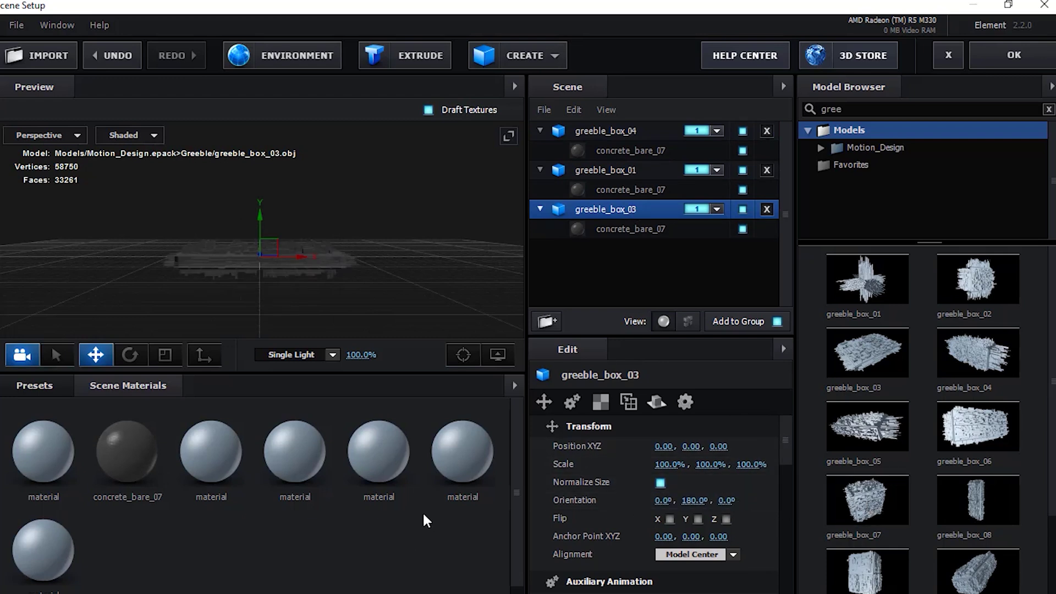
left_click(1011, 59)
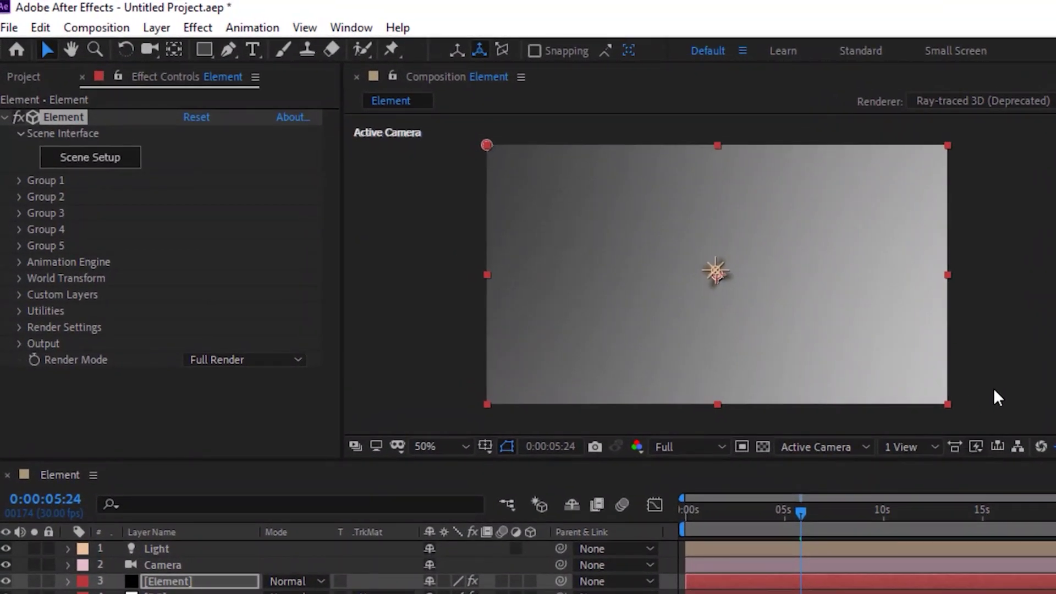
Examine the Enable settings of Groups 2 to 5 in the Element effect
left_click(18, 198)
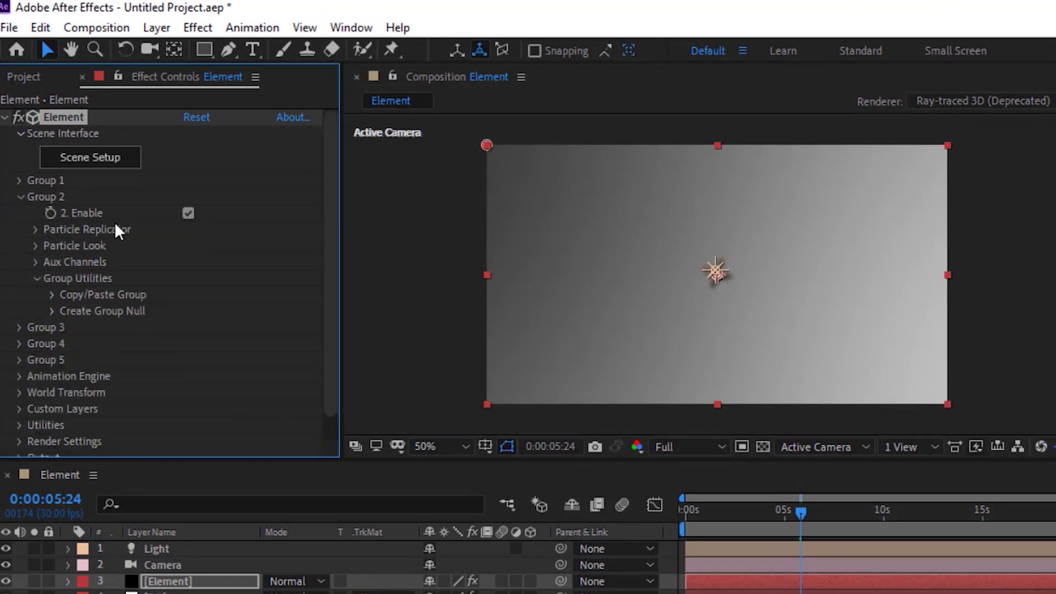
left_click(19, 197)
left_click(20, 213)
left_click(188, 230)
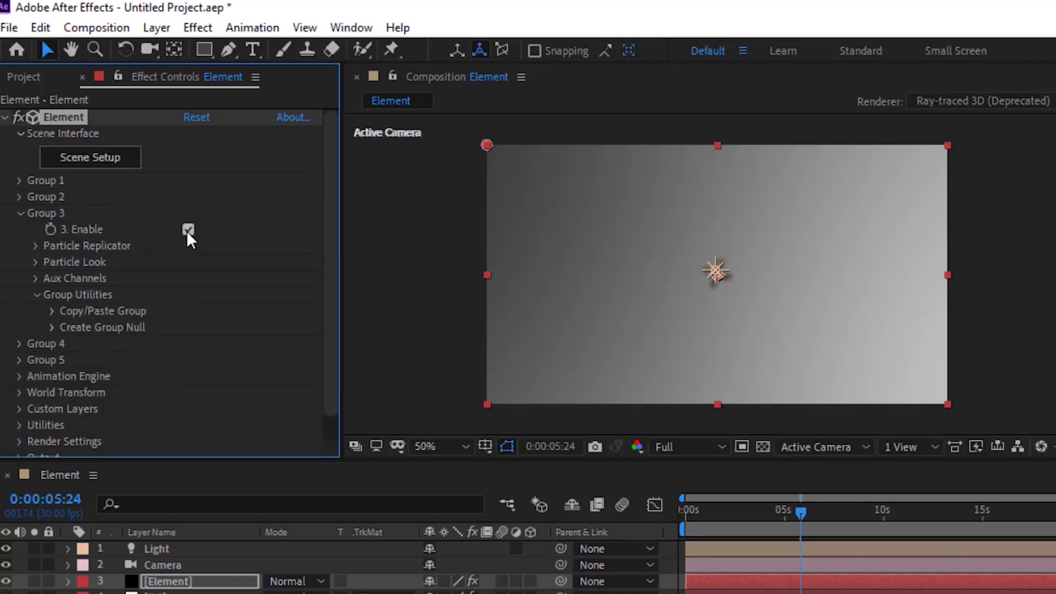
left_click(20, 214)
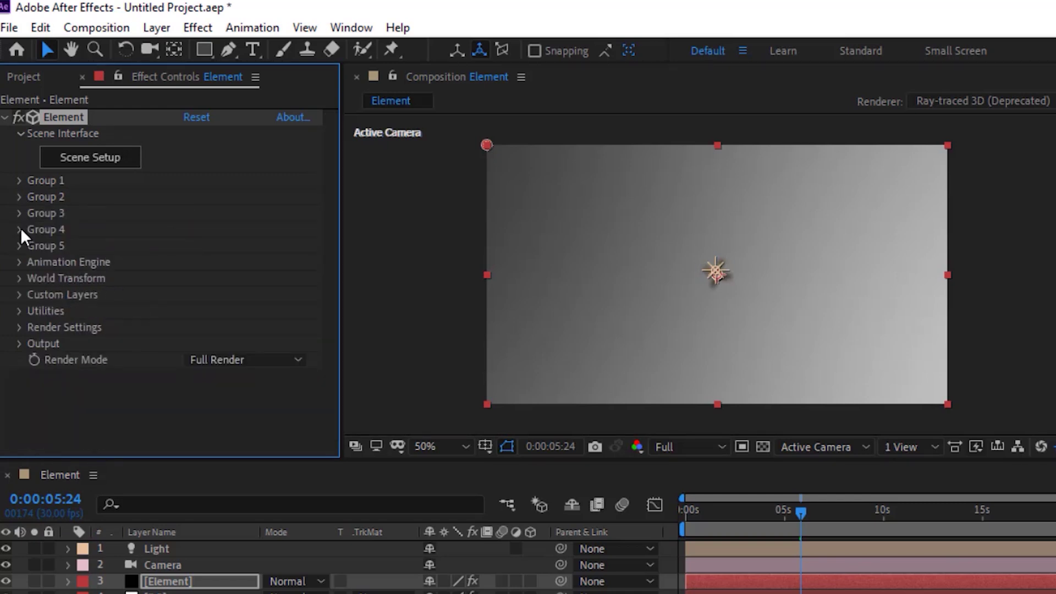
left_click(21, 229)
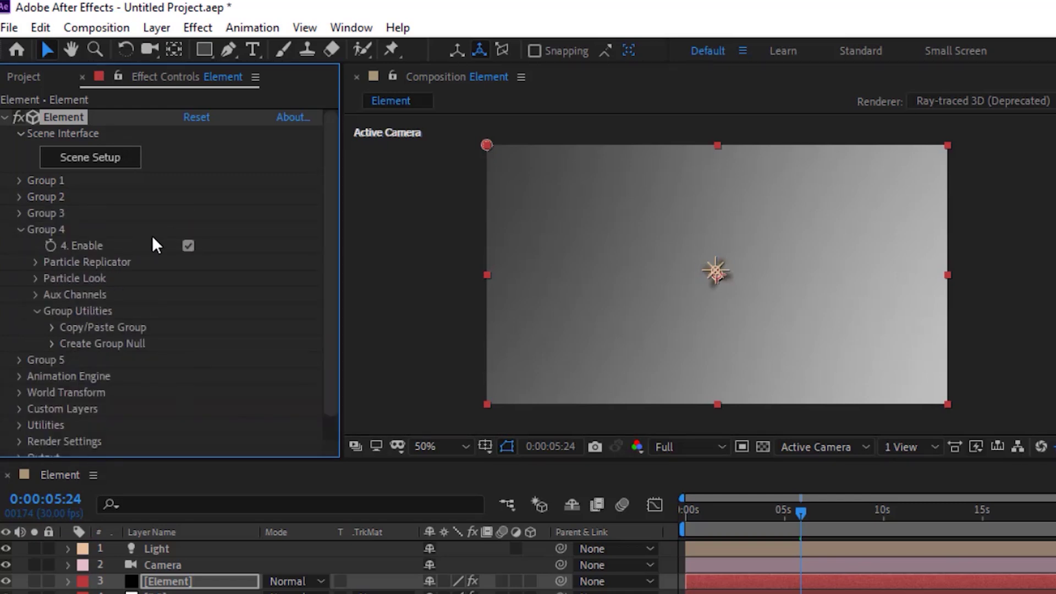
left_click(20, 230)
left_click(18, 246)
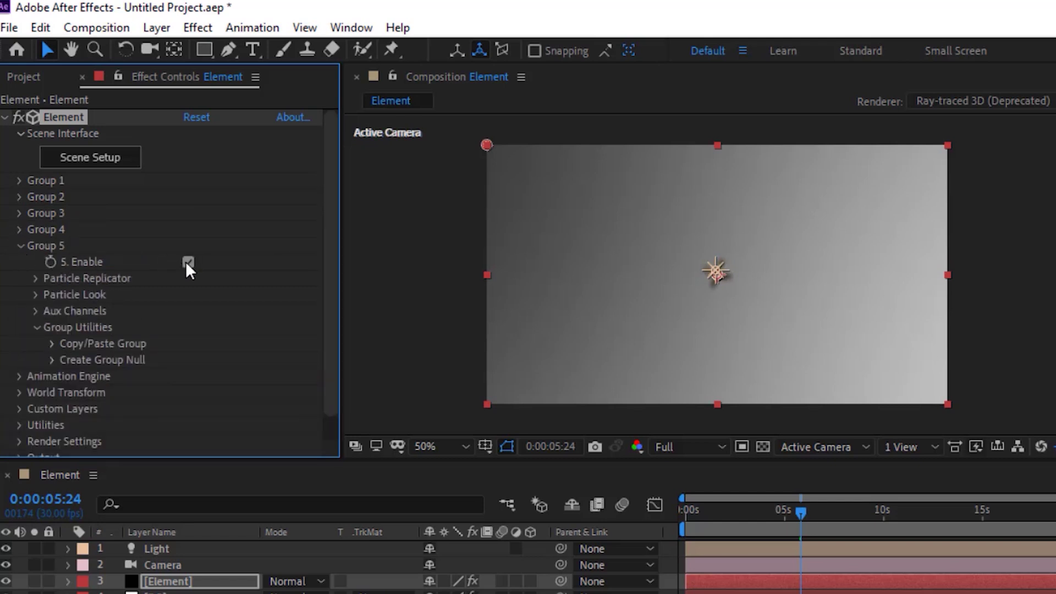
left_click(22, 246)
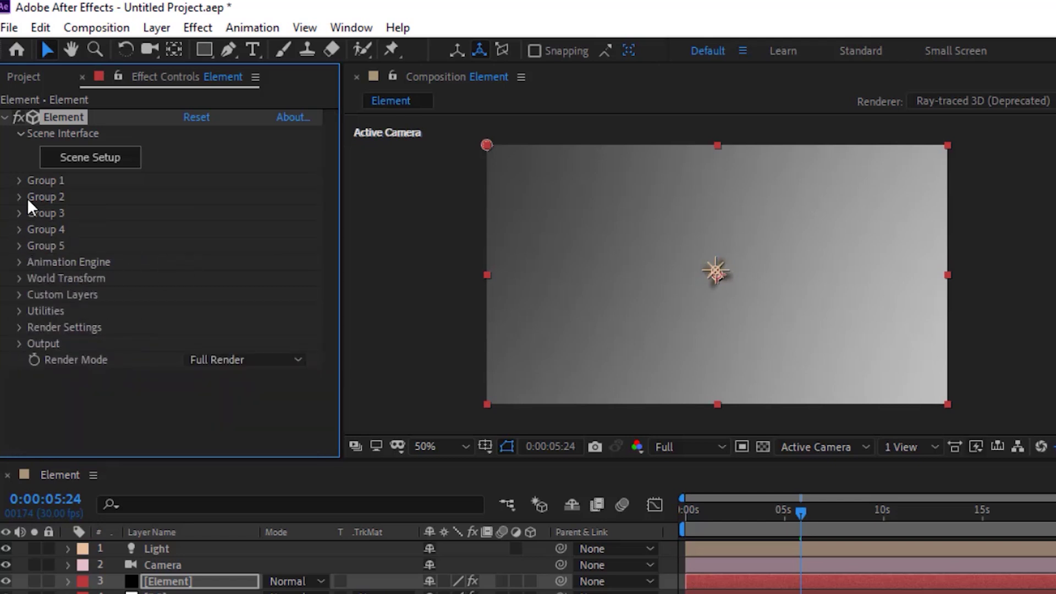
Set the Replicator Shape of Group 1's Particle Replicator to 3D Grid
left_click(17, 183)
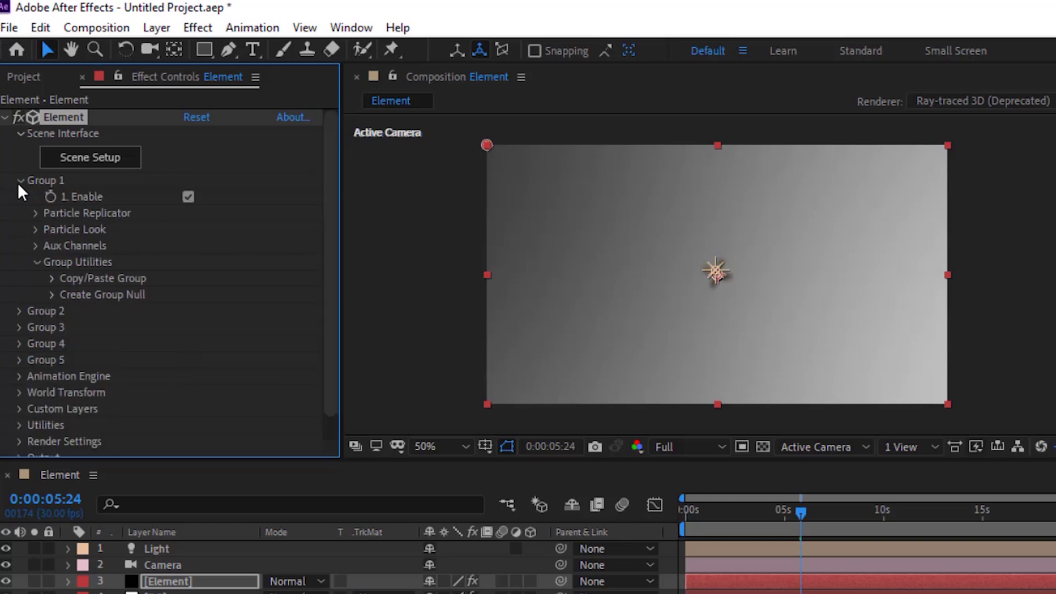
left_click(36, 213)
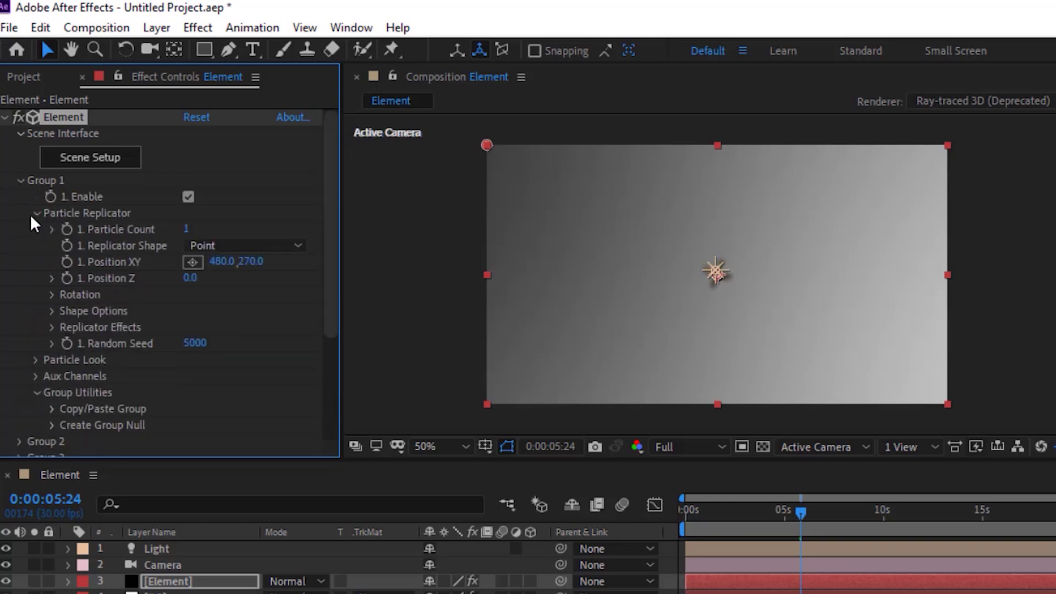
left_click(238, 245)
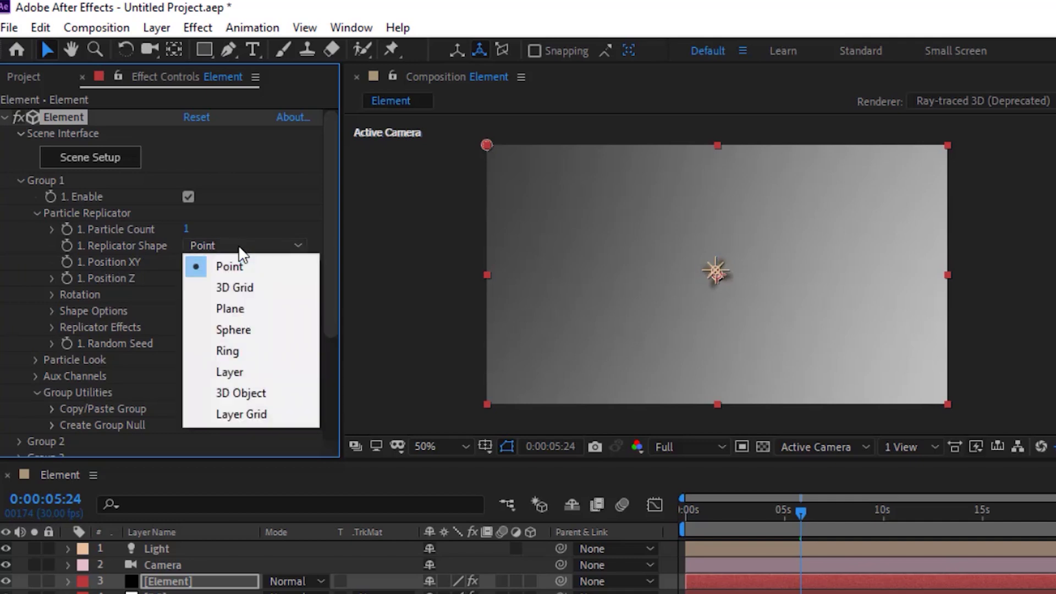
left_click(253, 286)
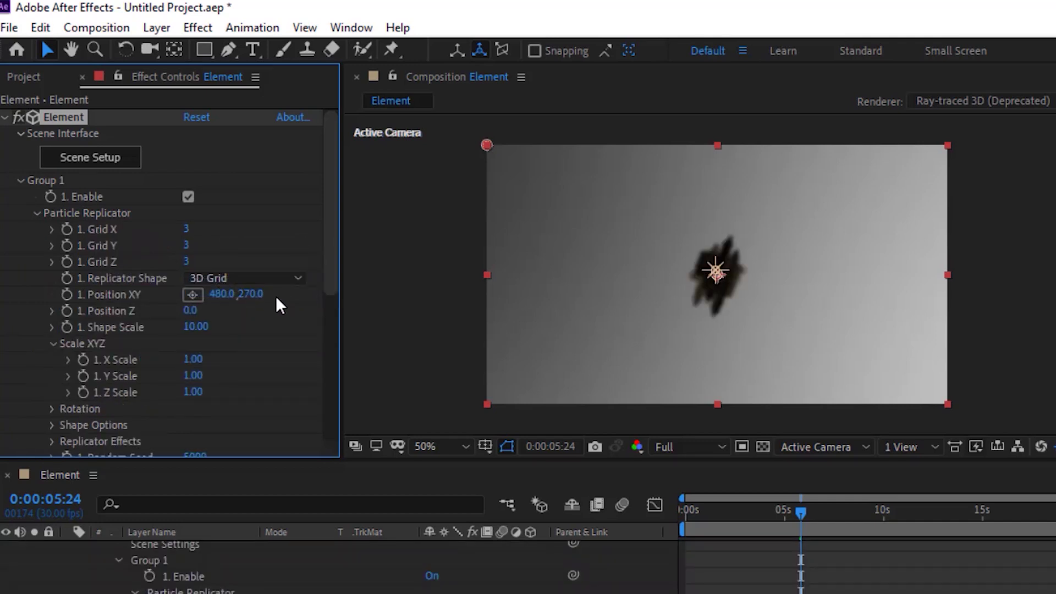
Set Group 1's replicator grid to 50 in X, 2 in Y and 50 in Z
left_click(186, 229)
type("50")
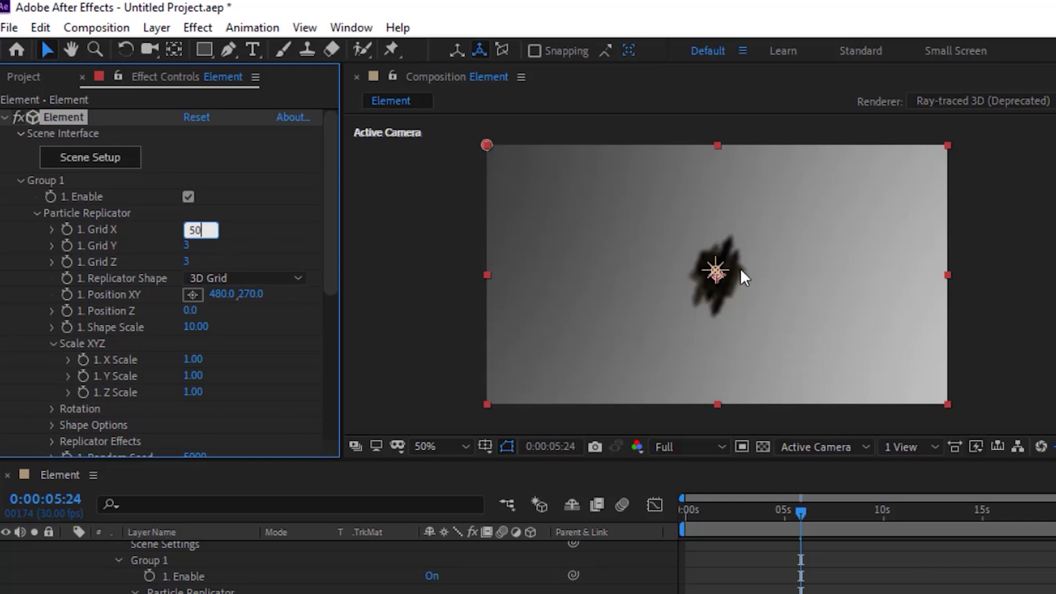
key("Tab")
type("2")
key("Tab")
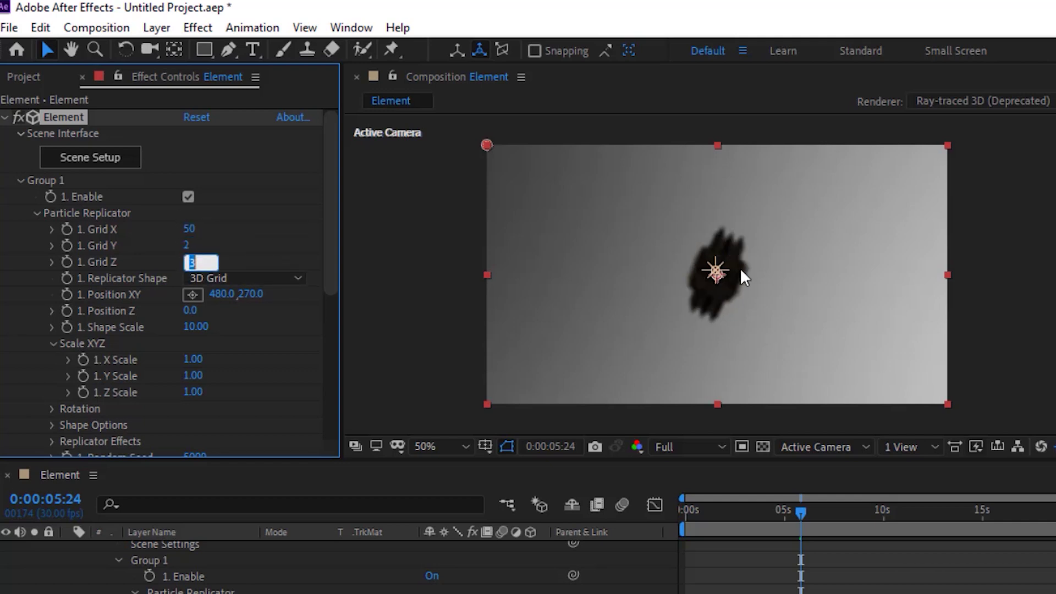
type("50")
key("Return")
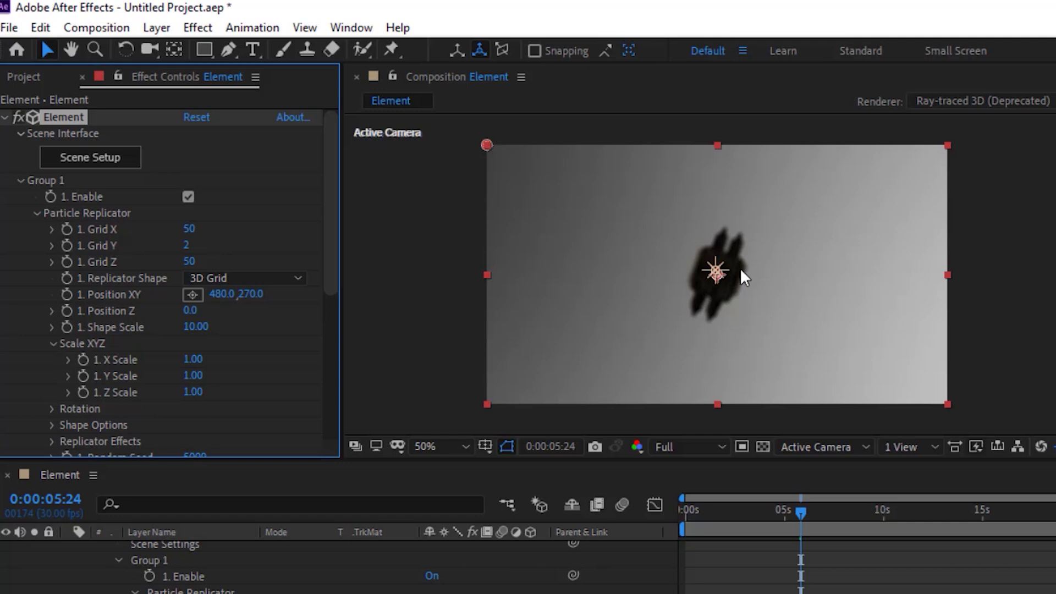
Set Group 1's replicator Shape Scale to 100 and its Y Scale to 0.2
left_click(196, 328)
type("100")
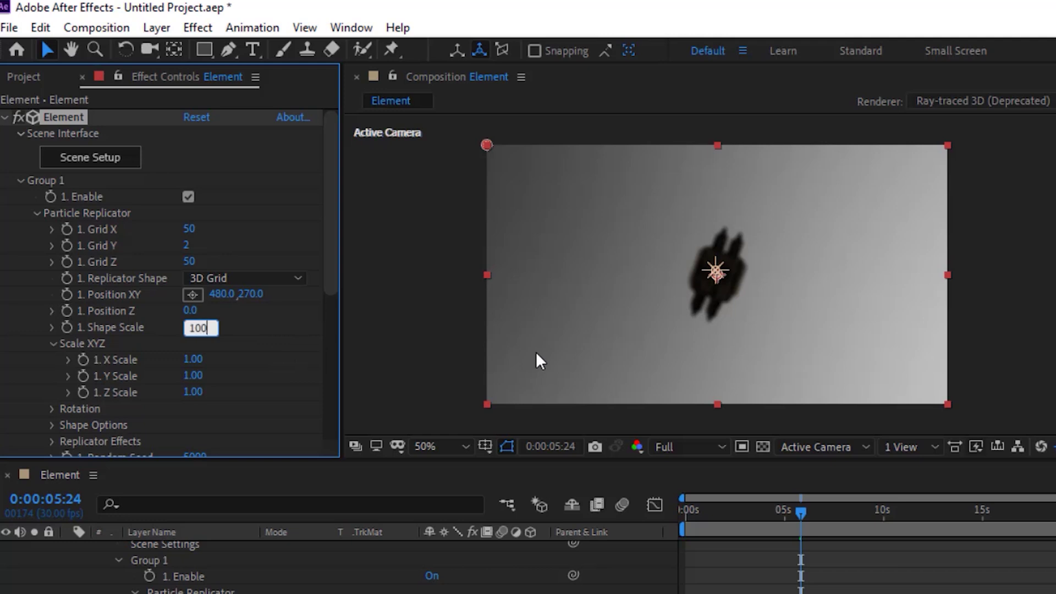
key("Return")
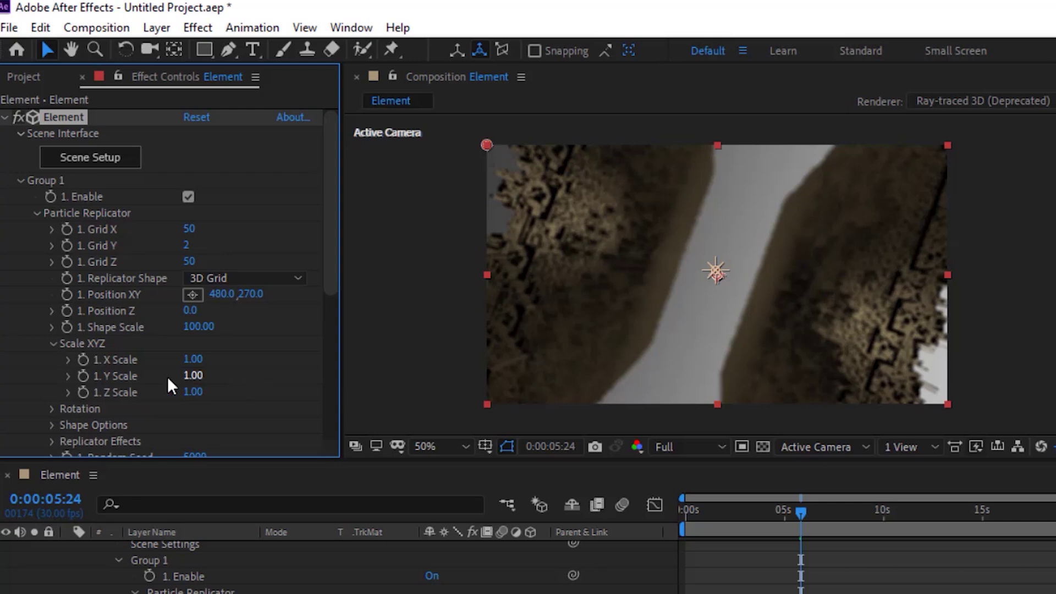
left_click(193, 375)
type(".2")
key("Return")
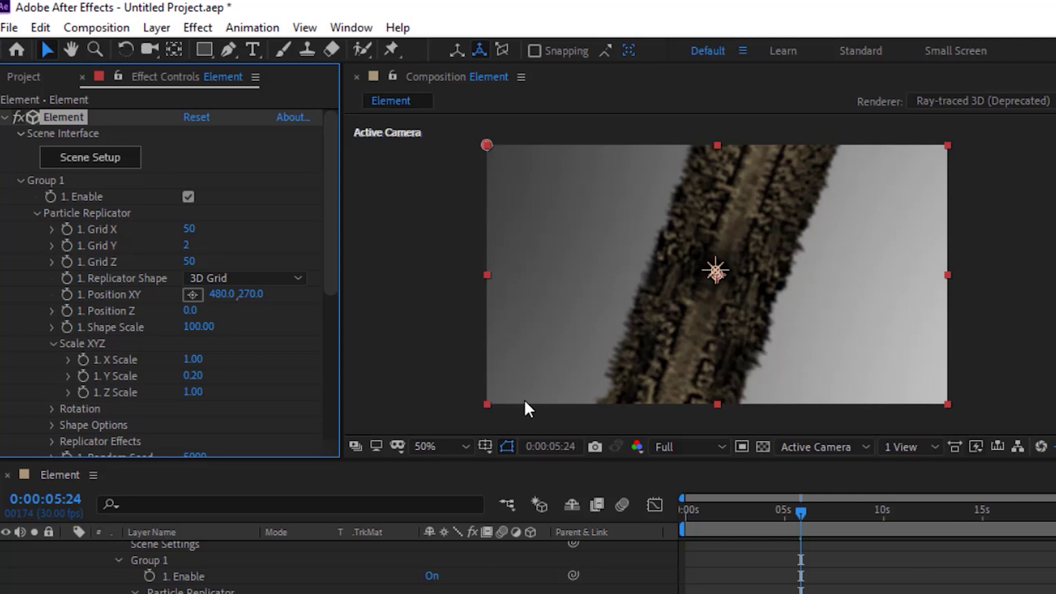
left_click(52, 344)
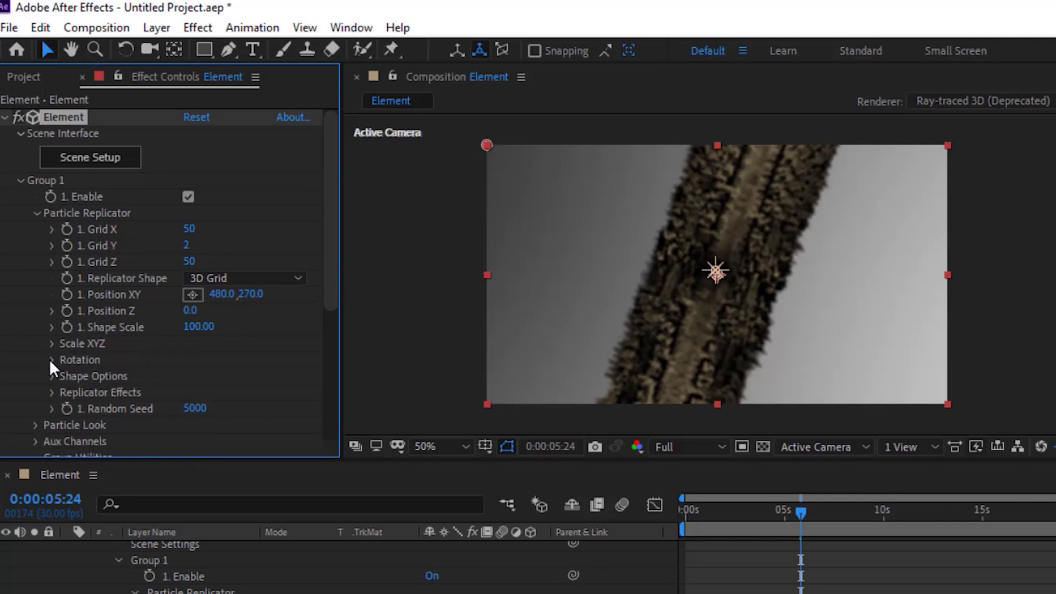
Set the Position Noise amount to 50 in the Replicator Effects of Group 1's Particle Replicator
left_click(51, 360)
left_click(52, 358)
left_click(51, 377)
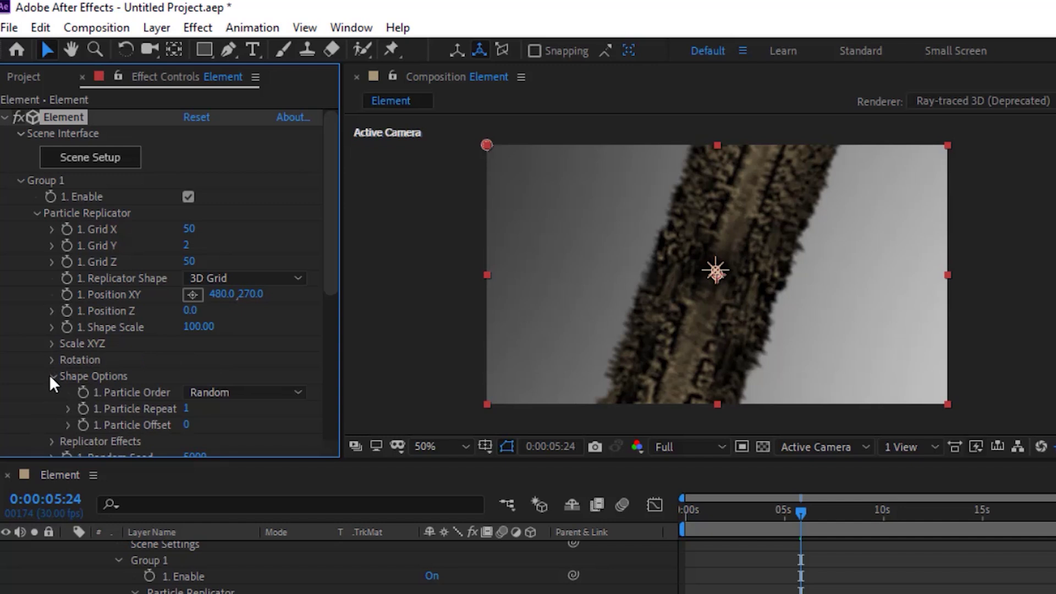
left_click(49, 376)
left_click(52, 390)
scroll(122, 319, "down", 2)
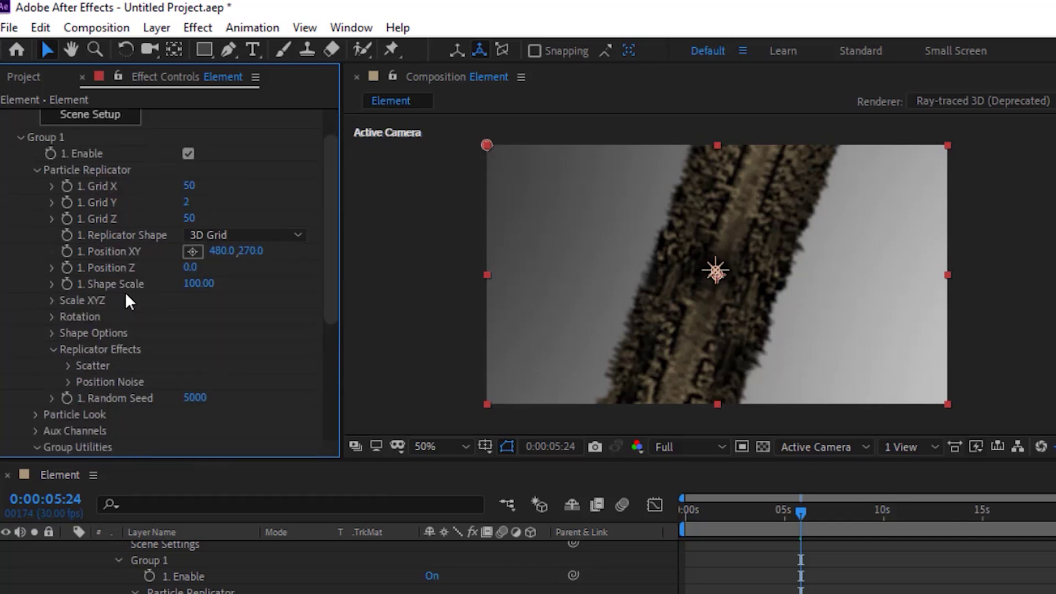
left_click(69, 365)
left_click(68, 365)
left_click(69, 380)
scroll(121, 363, "down", 2)
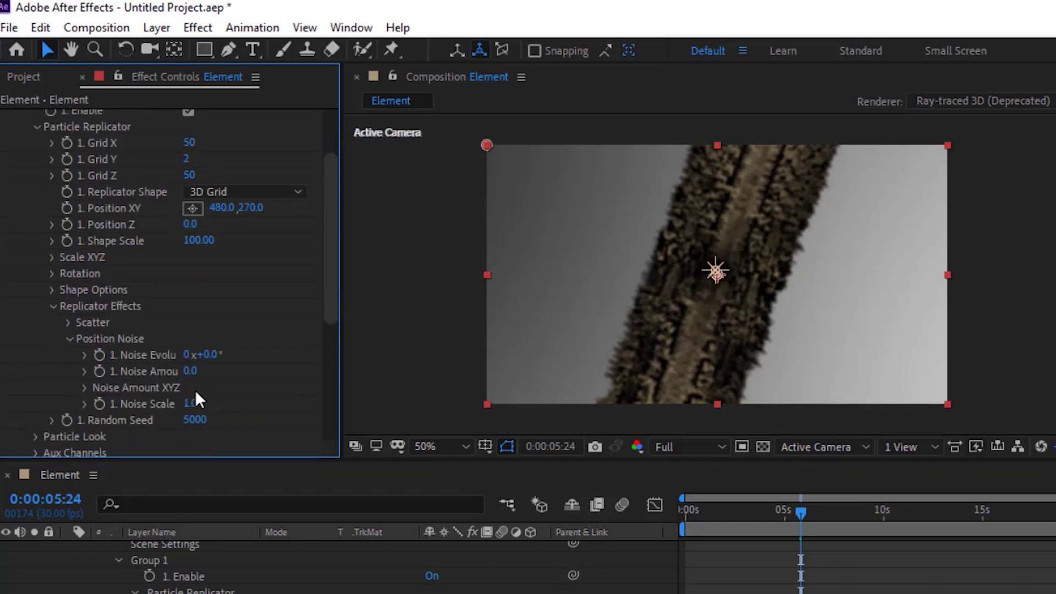
left_click(190, 372)
type("50")
key("Return")
left_click(70, 338)
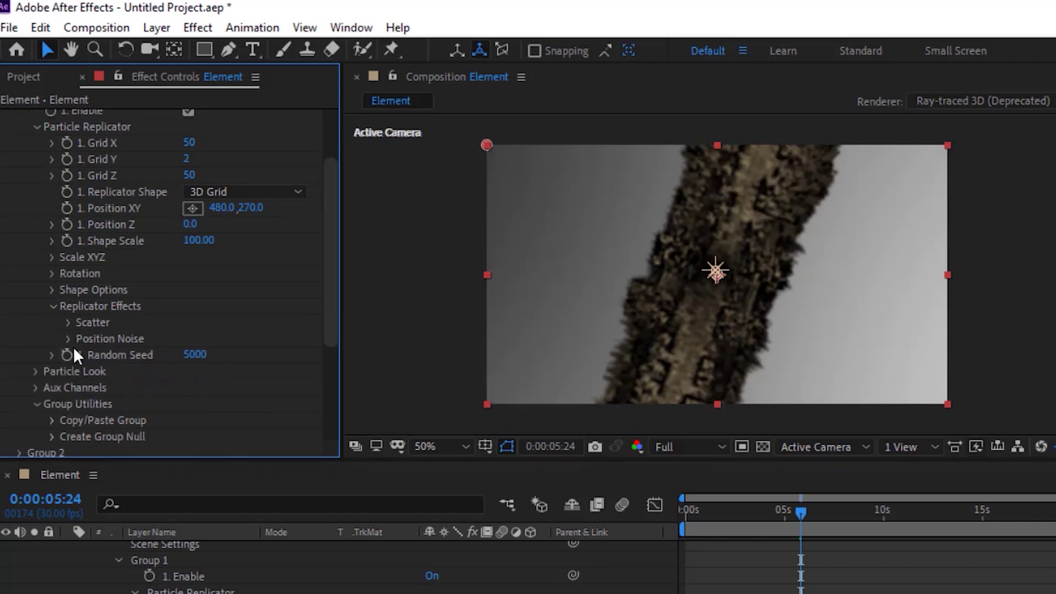
left_click(53, 307)
scroll(64, 312, "up", 3)
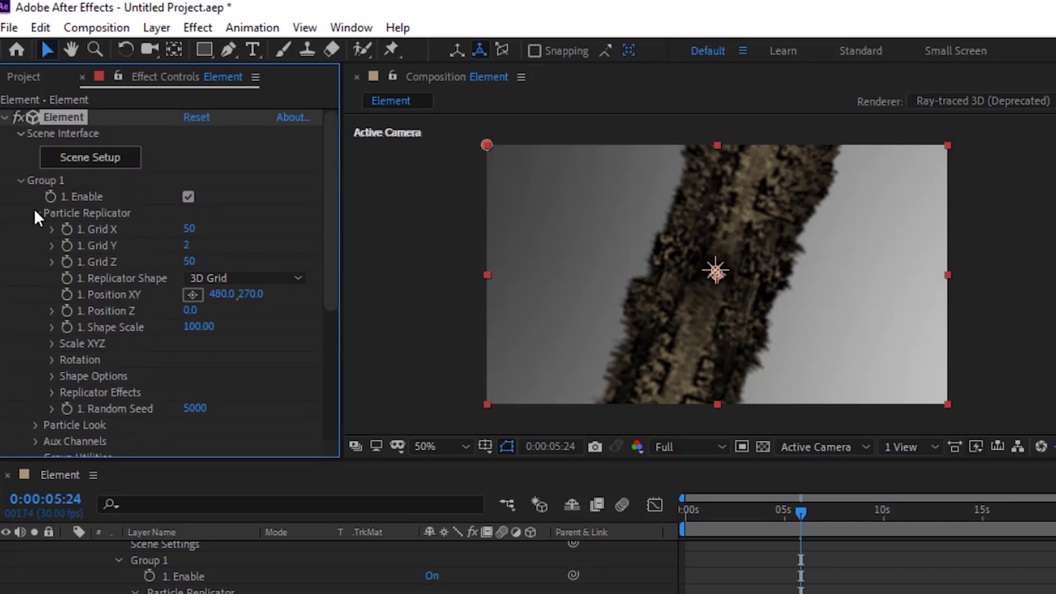
Set the Particle Size Random to 80% in Group 1's Particle Look
left_click(35, 212)
left_click(37, 230)
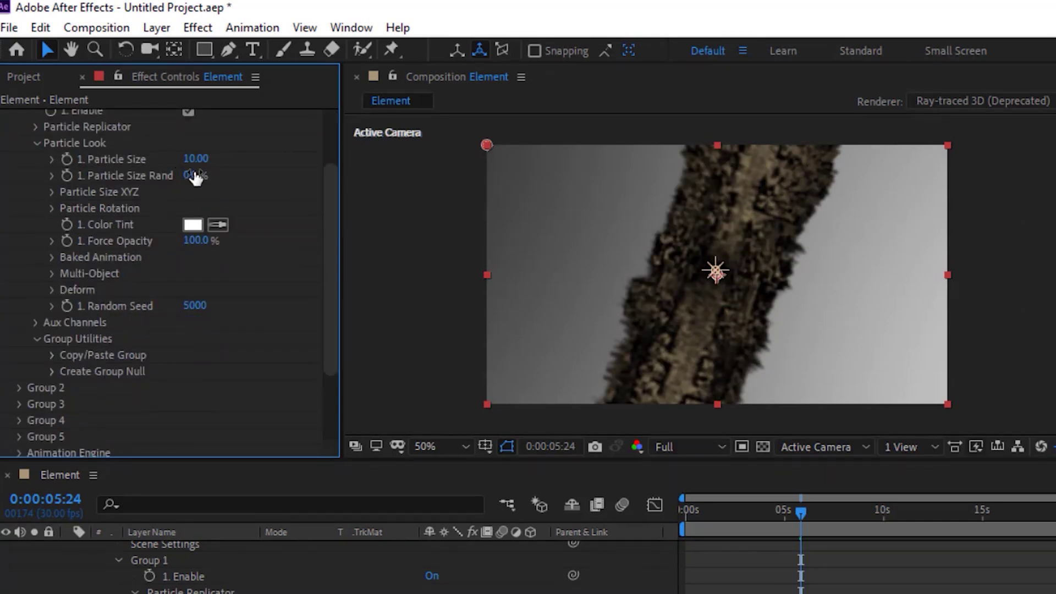
left_click(194, 175)
type("80")
key("Return")
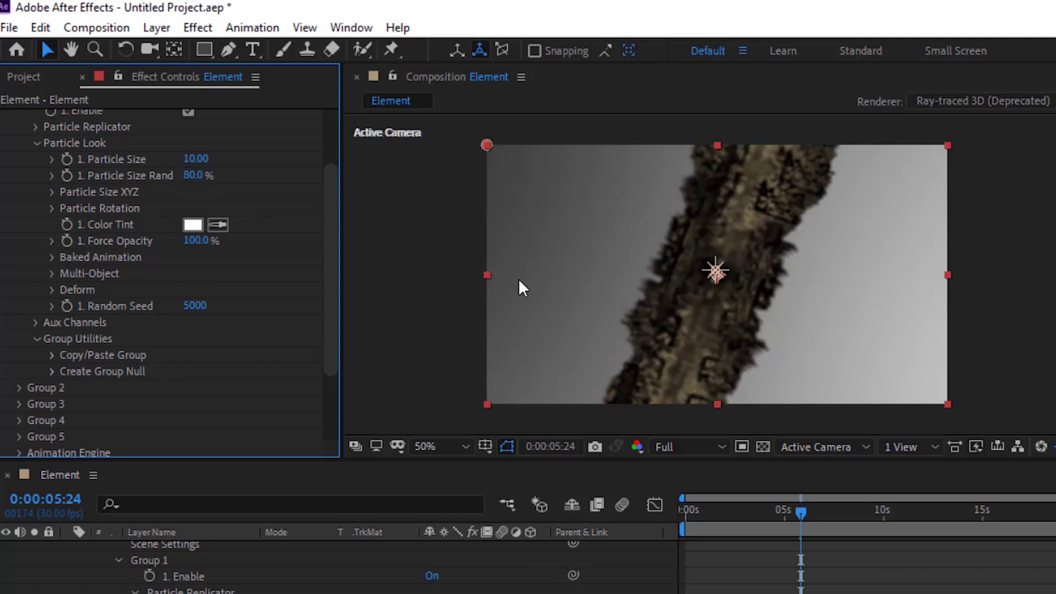
Examine the Particle Size XYZ, Particle Rotation and Baked Animation settings of Group 1's Particle Look
left_click(52, 192)
left_click(52, 193)
left_click(53, 209)
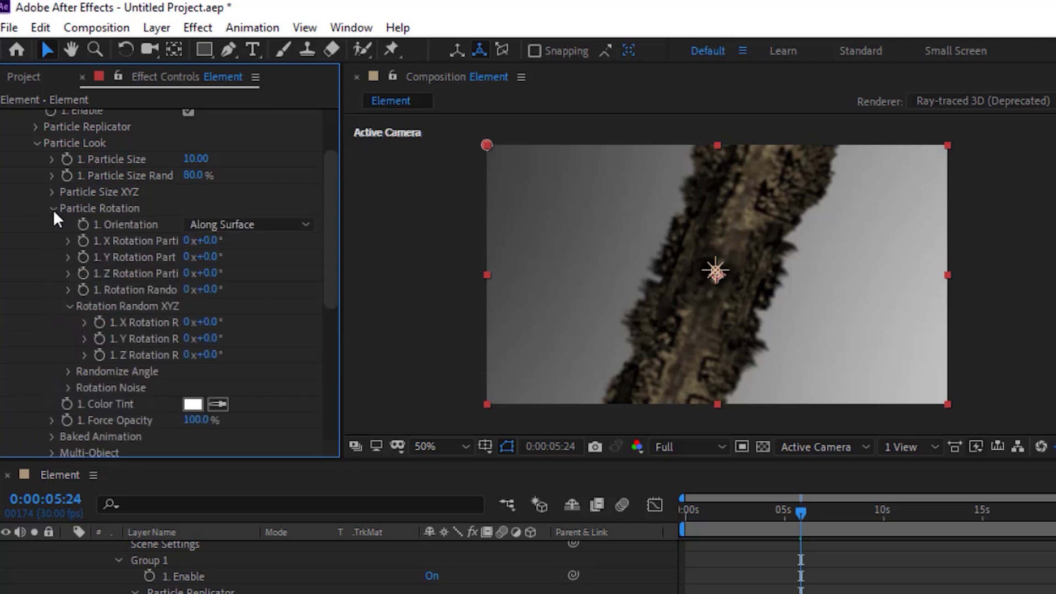
left_click(69, 306)
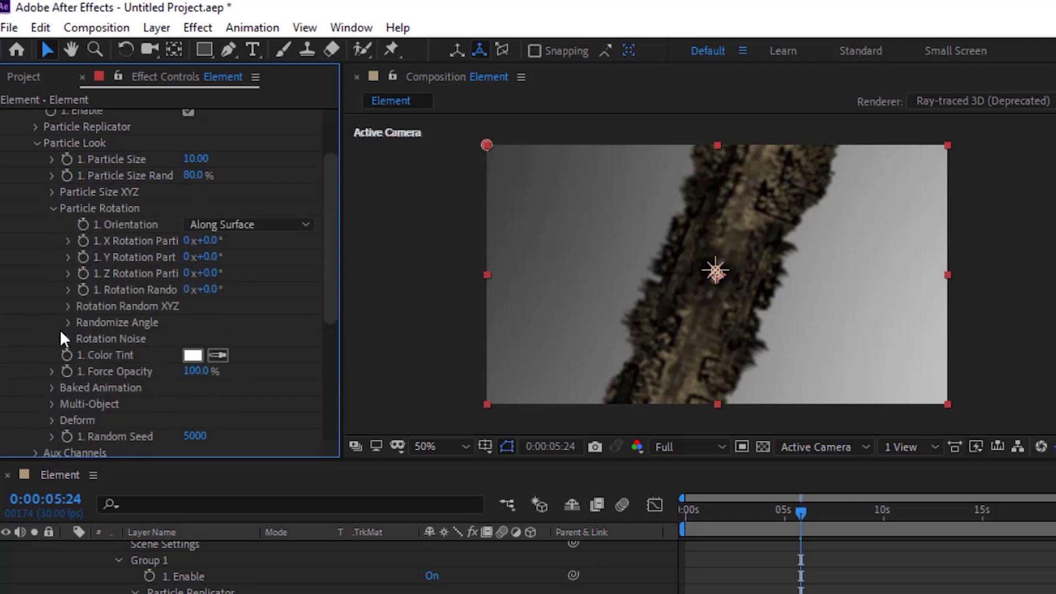
left_click(68, 323)
left_click(68, 323)
left_click(65, 339)
left_click(65, 340)
left_click(53, 208)
left_click(52, 258)
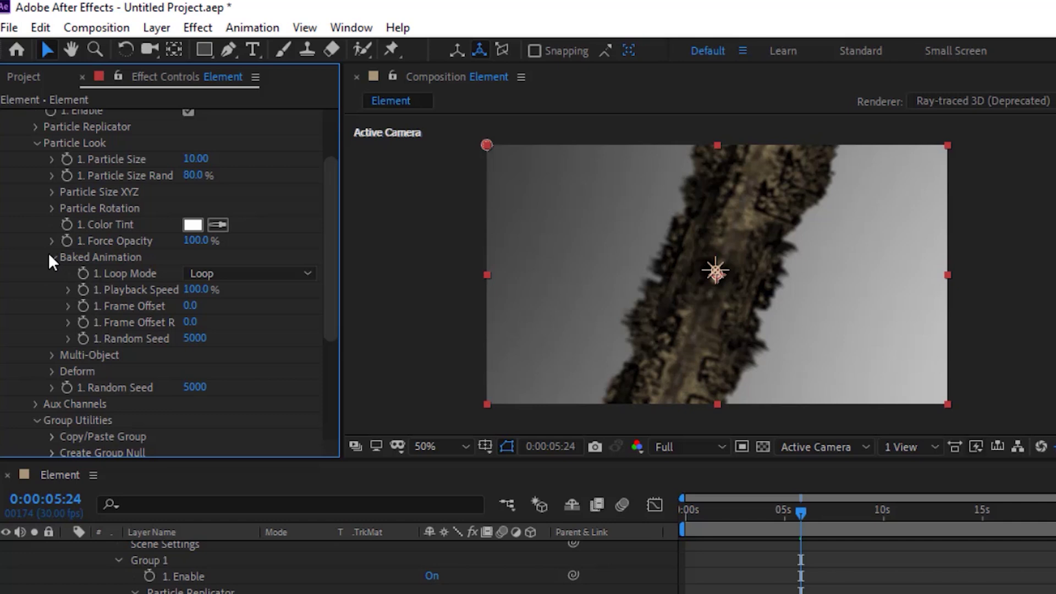
Switch the timeline display from timecode to frames and go to frame 300
left_click(48, 500, "ctrl")
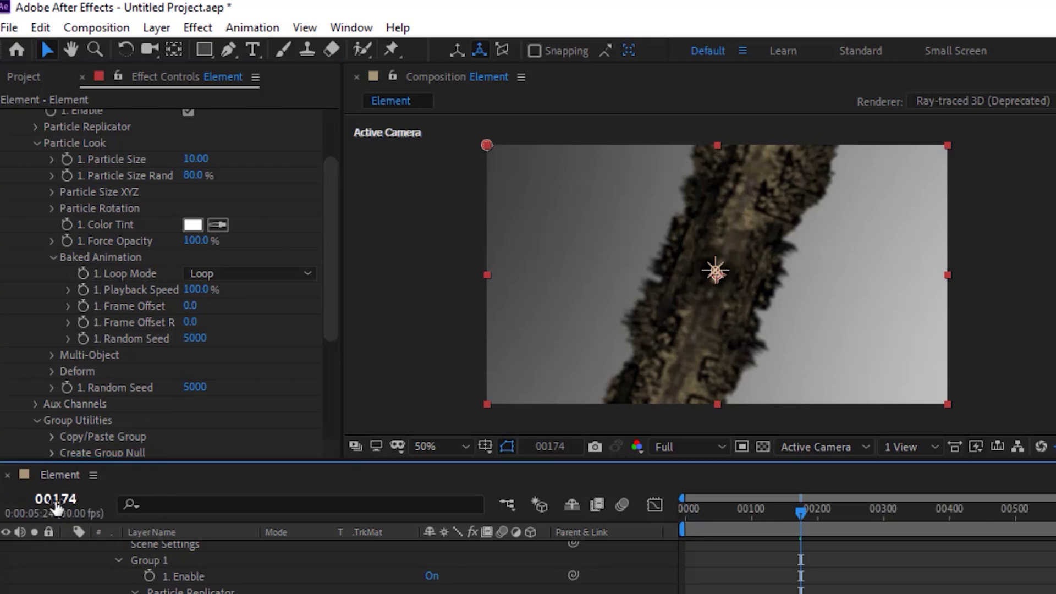
left_click(54, 502)
type("300")
key("Return")
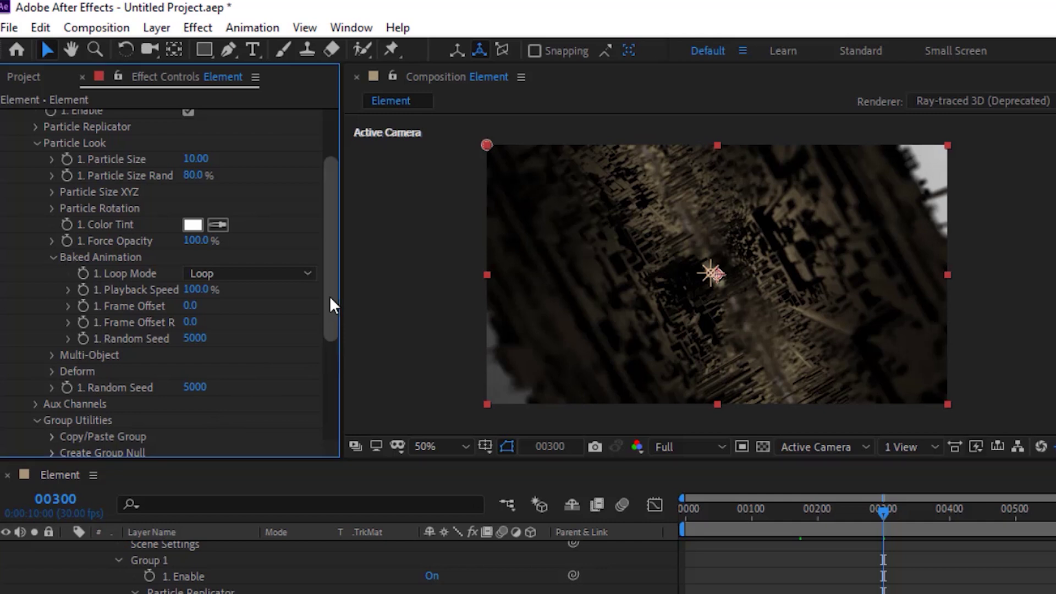
Examine Group 1's Multi-Object, Deform and Aux Channels settings, collapsing the group when finished
left_click_drag(331, 298, 341, 282)
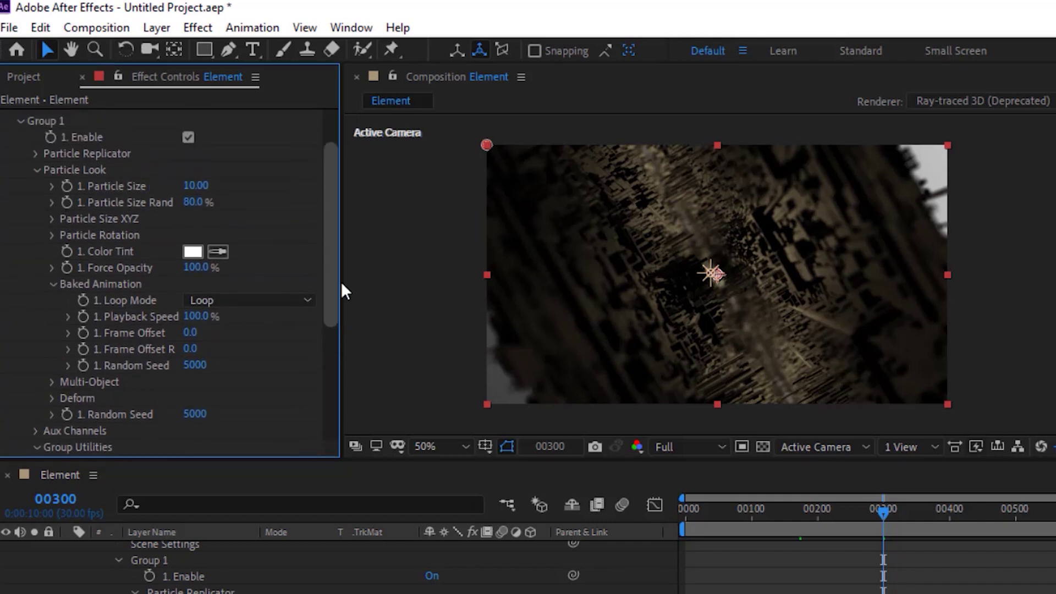
left_click(52, 287)
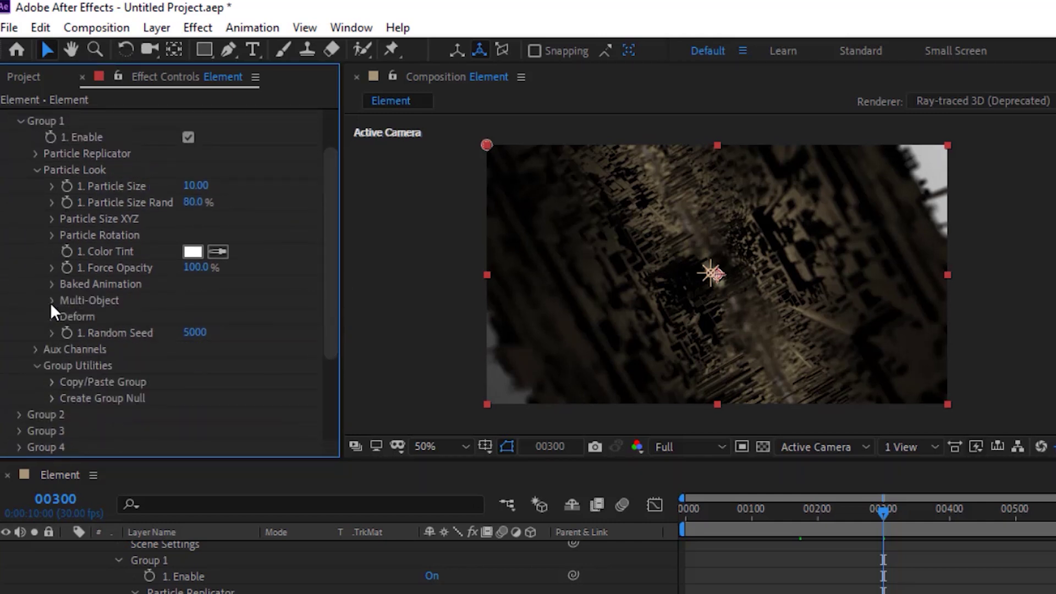
left_click(50, 301)
left_click(49, 301)
left_click(51, 318)
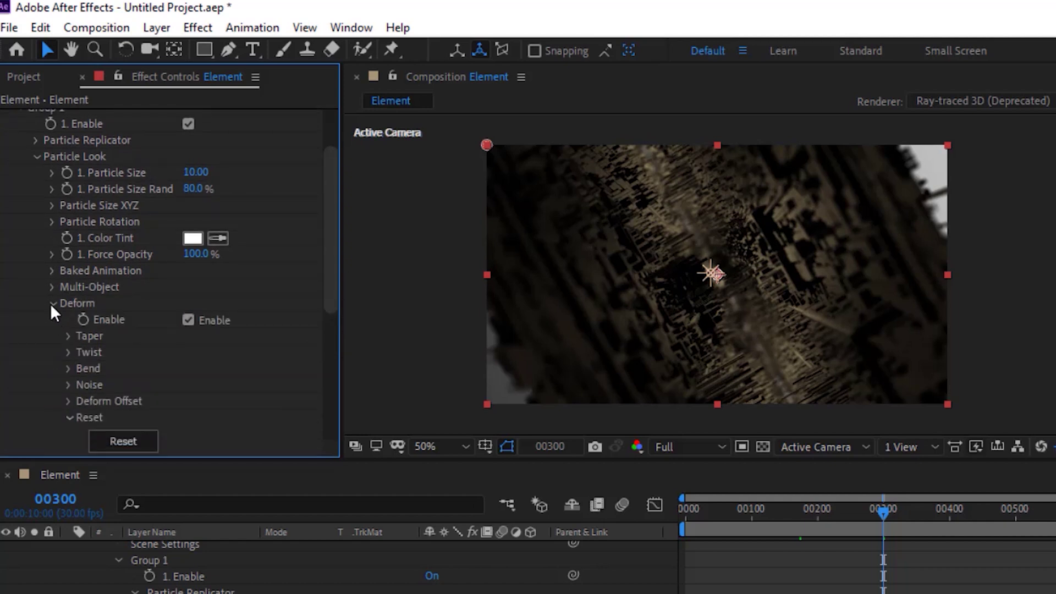
left_click(50, 302)
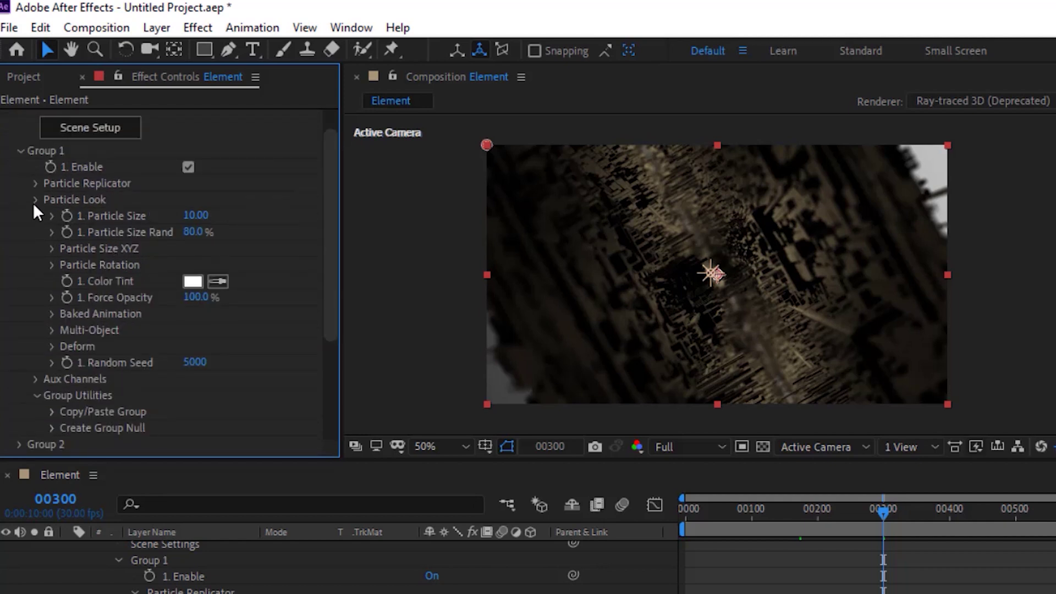
left_click(35, 200)
left_click(35, 220)
left_click(35, 221)
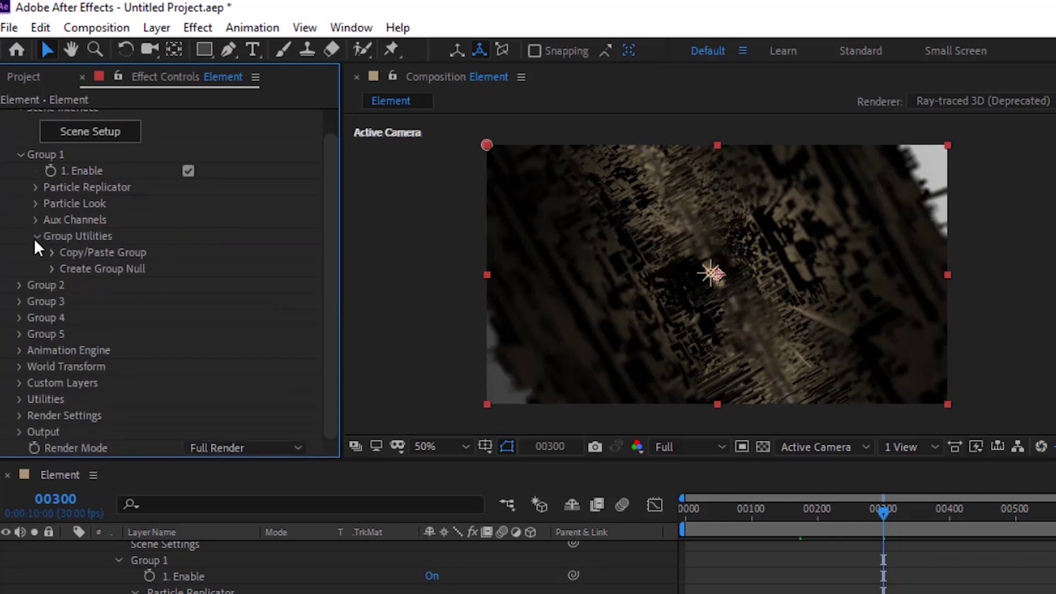
left_click(35, 236)
left_click(18, 186)
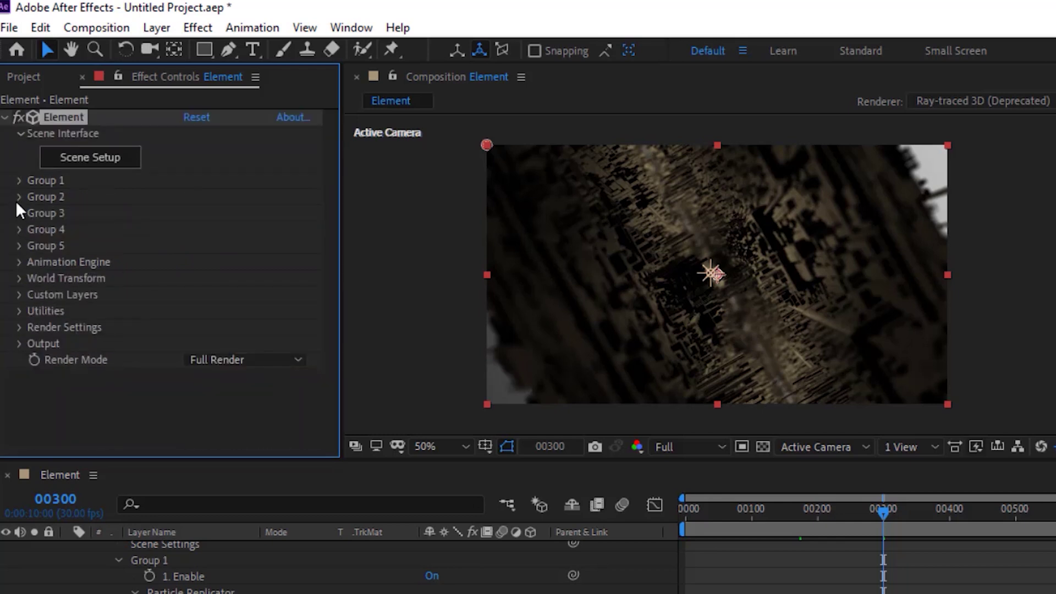
Examine the settings of Group 2, Group 3 and the Animation Engine in the Element effect
left_click(17, 198)
left_click(18, 197)
left_click(20, 213)
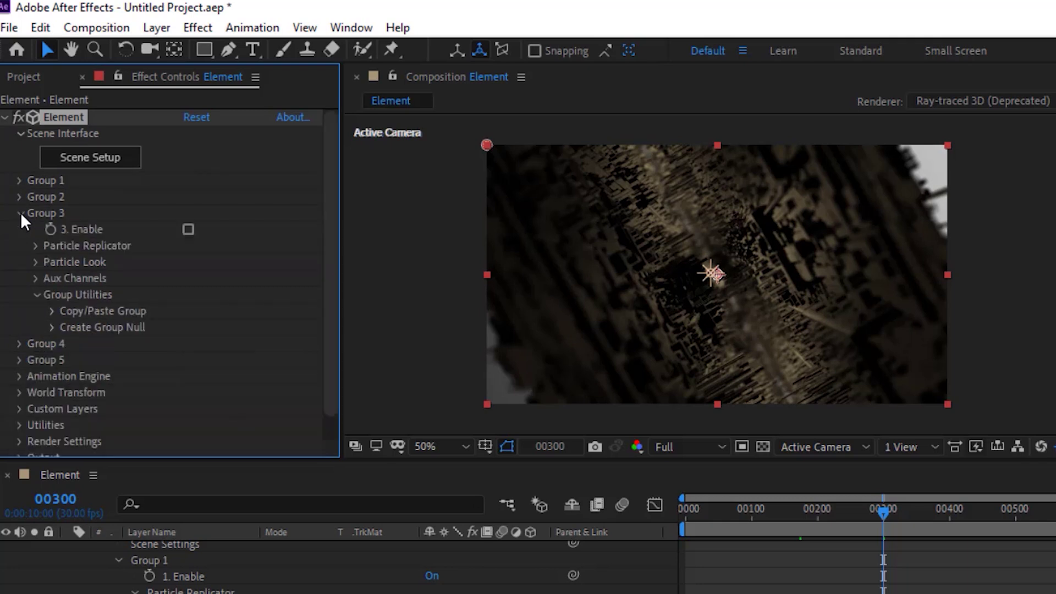
left_click(21, 214)
left_click(19, 262)
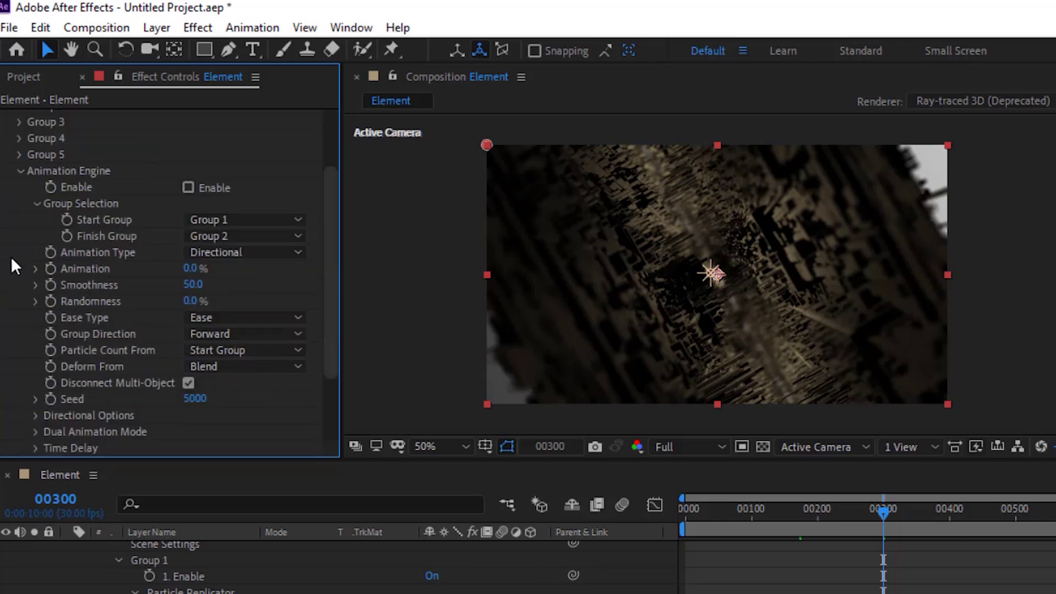
left_click(34, 416)
left_click(38, 415)
scroll(60, 385, "down", 3)
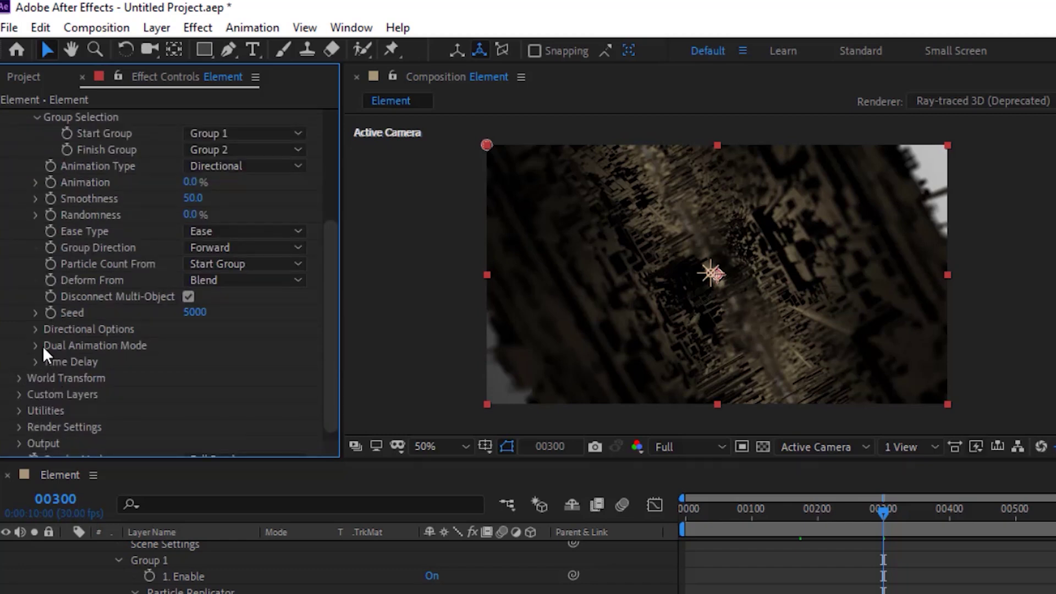
scroll(58, 312, "up", 6)
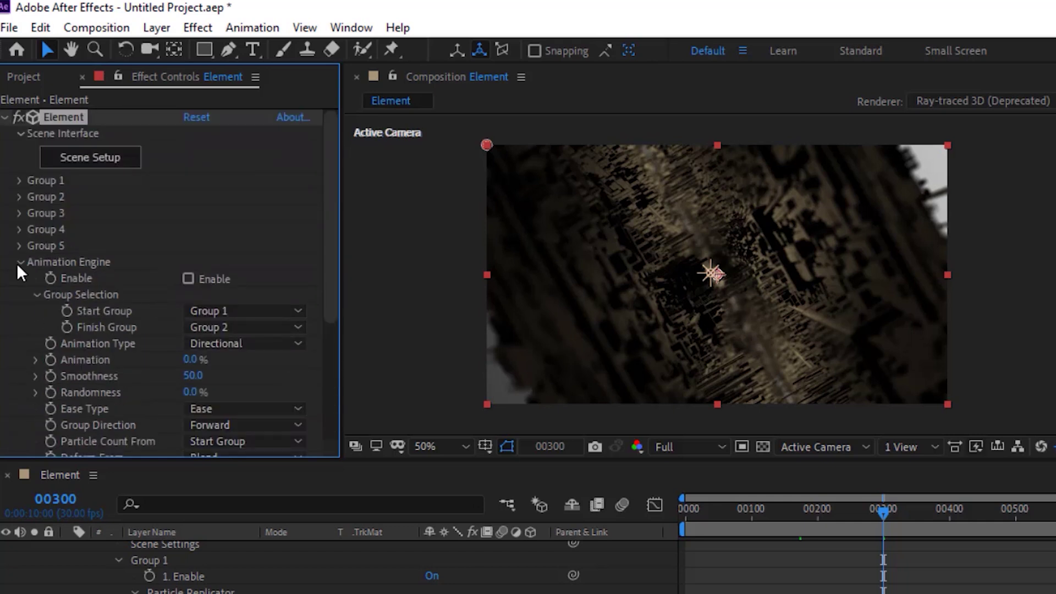
left_click(21, 263)
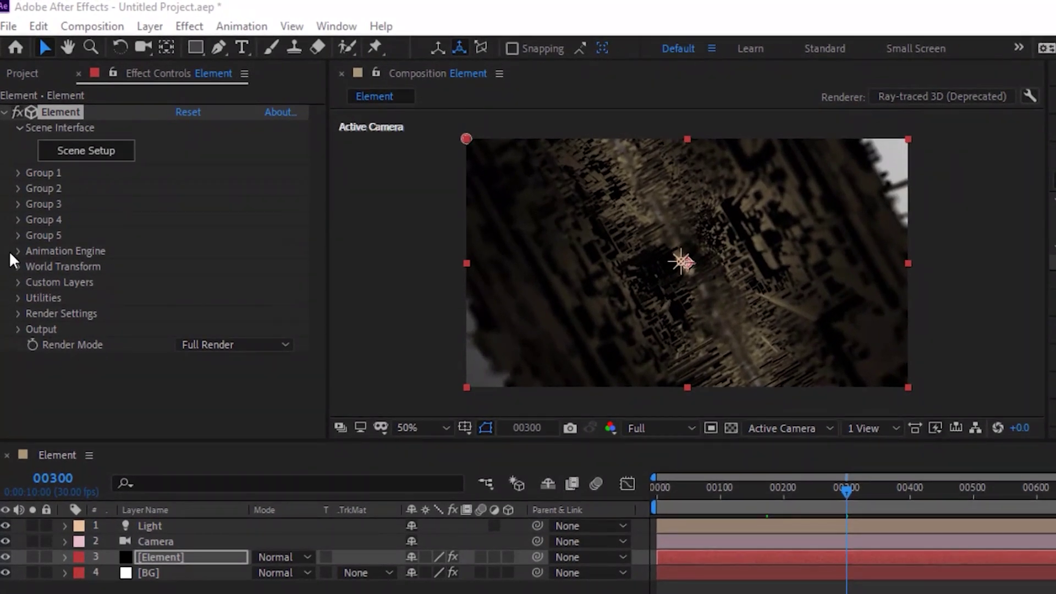
Set the SSAO Intensity to 1 in the Ambient Occlusion section of Element's Render Settings
left_click(17, 314)
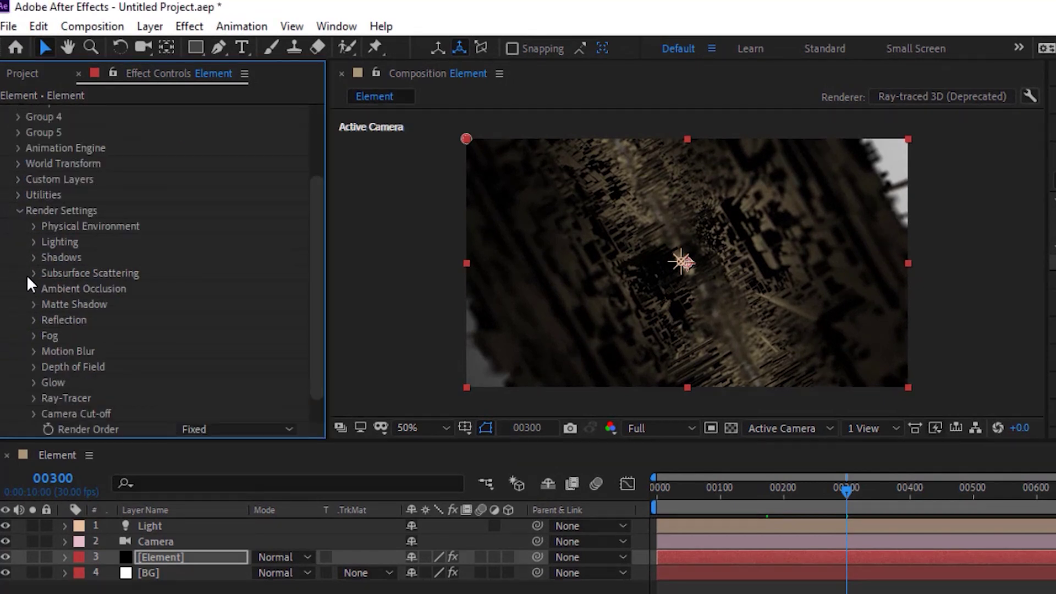
left_click(32, 288)
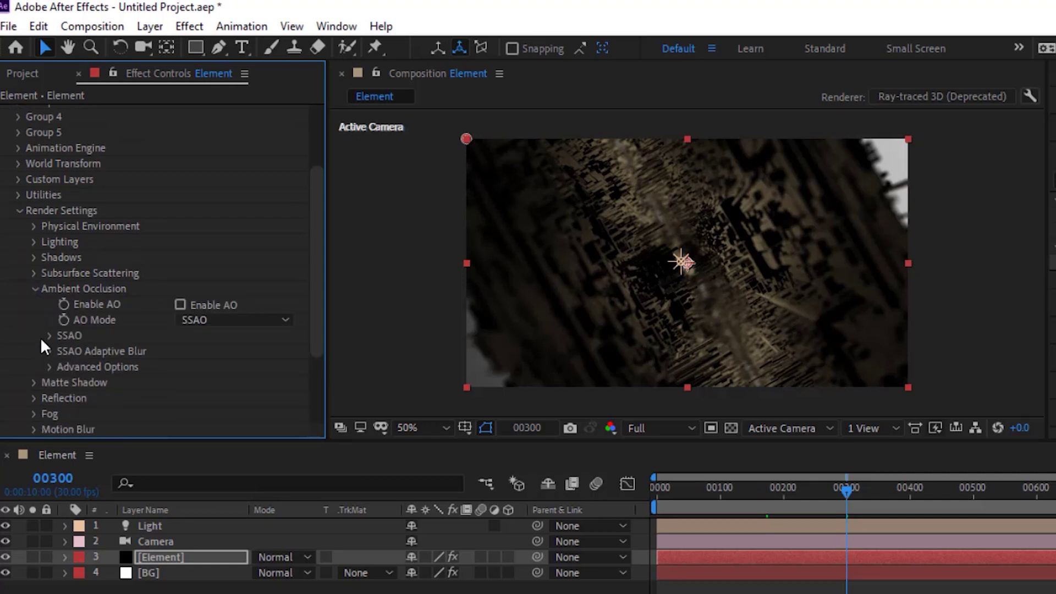
left_click(49, 334)
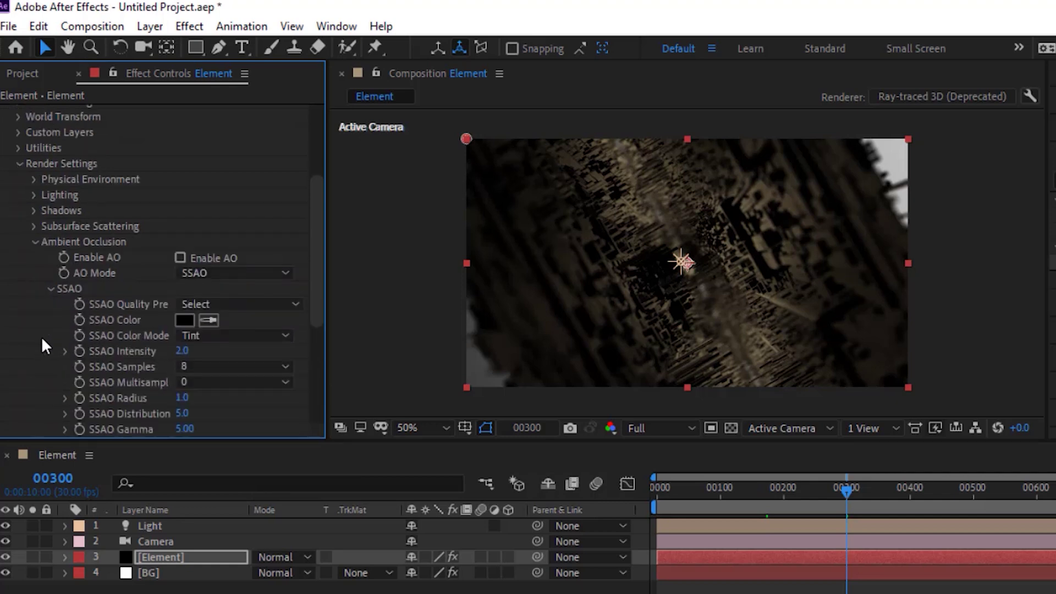
left_click(181, 350)
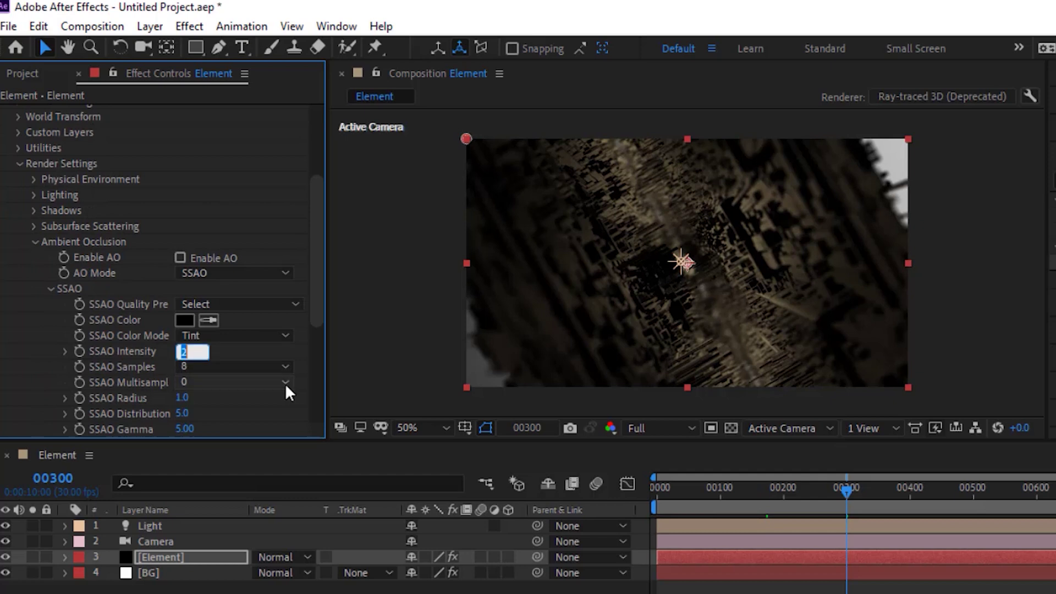
type("1")
key("Return")
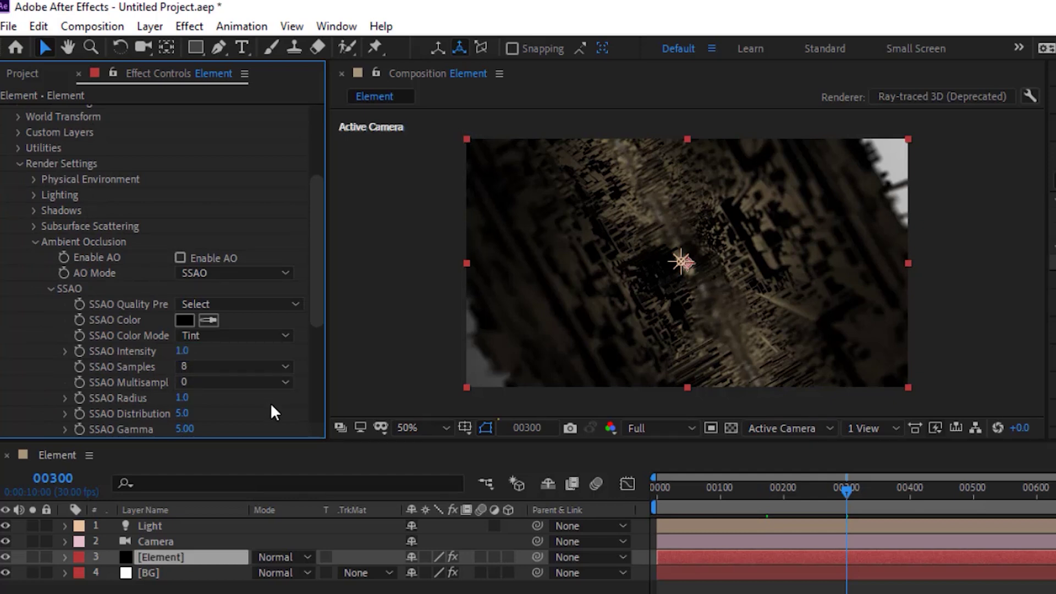
Set the SSAO Radius to 0.5 and the SSAO Gamma to 3, and collapse the Advanced Options
left_click(188, 398)
type("0.5")
key("Return")
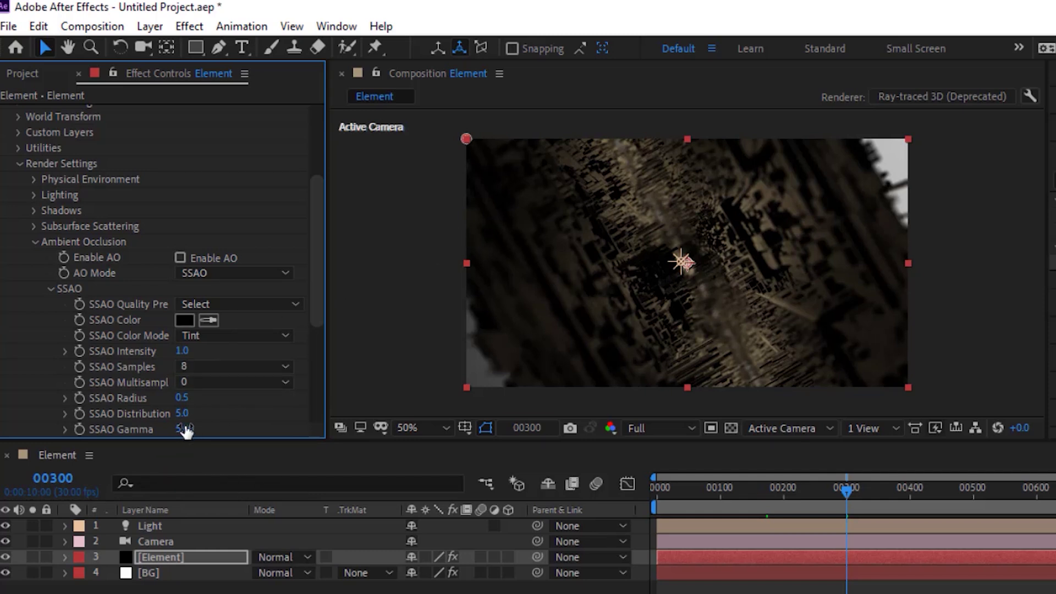
left_click(185, 429)
type("3")
key("Return")
scroll(246, 400, "down", 5)
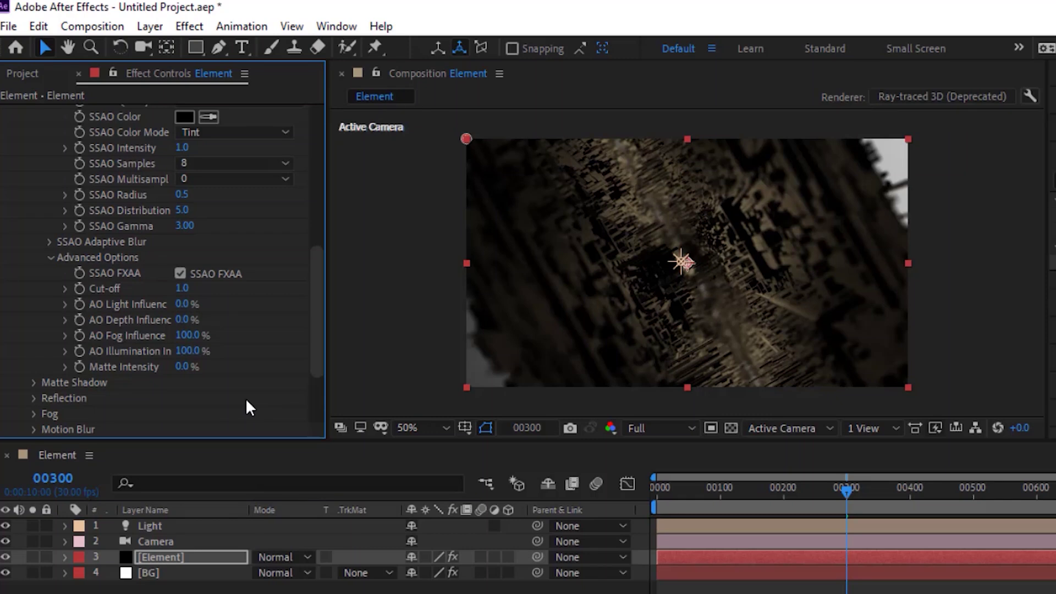
left_click(54, 257)
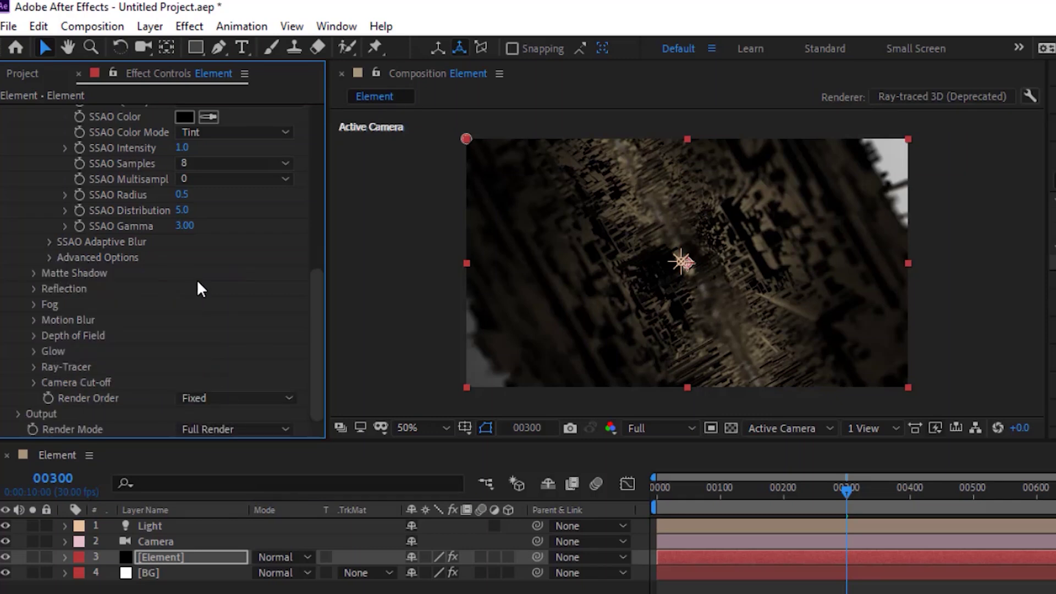
Set the Cut-off to 2 in the Advanced Options of Element's Ambient Occlusion settings
scroll(193, 278, "up", 2)
left_click(53, 171)
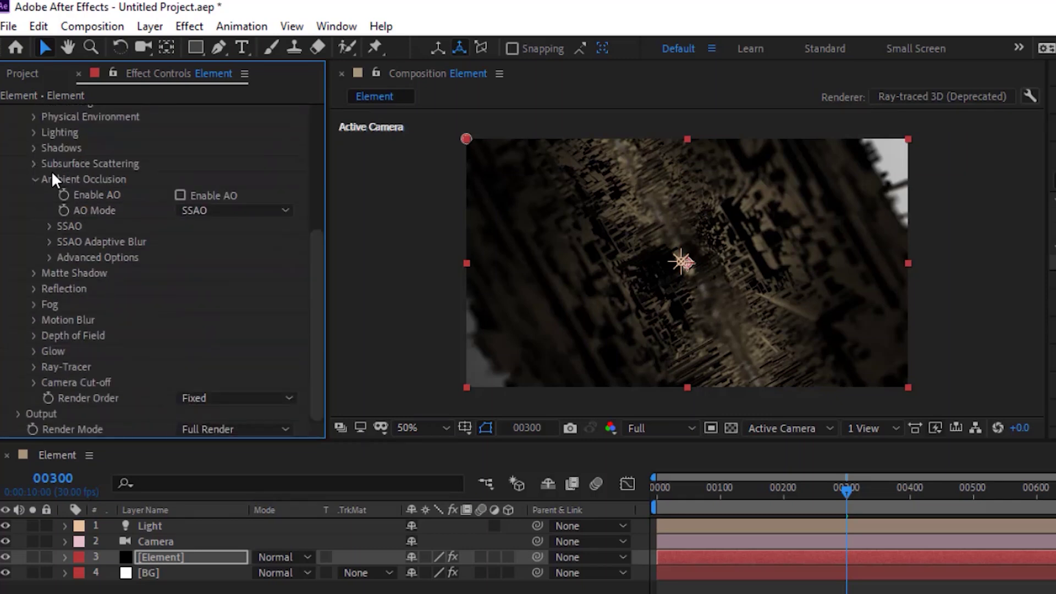
left_click(49, 256)
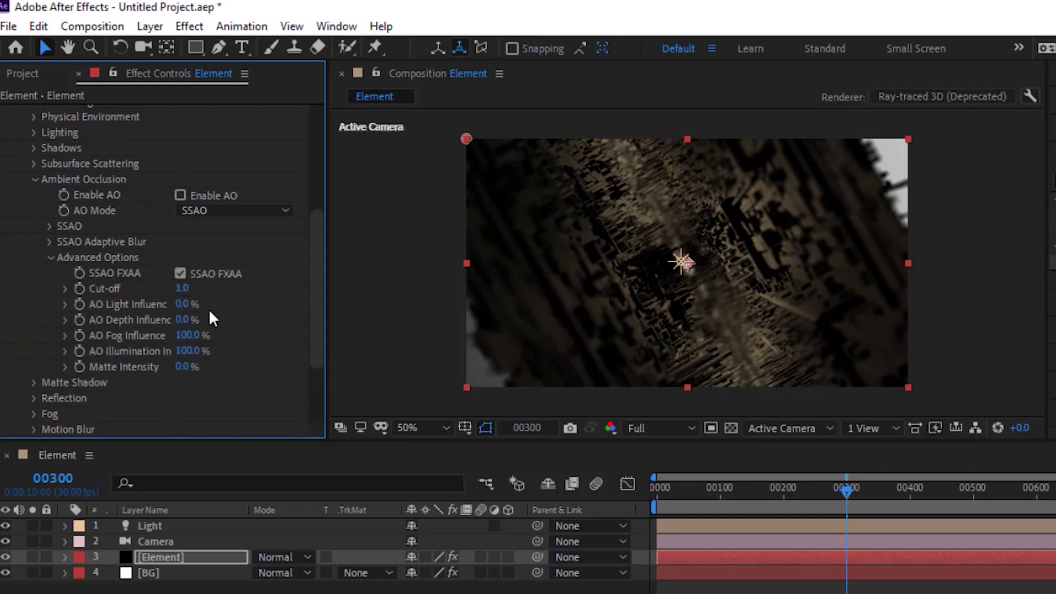
left_click(183, 289)
type("2")
key("Return")
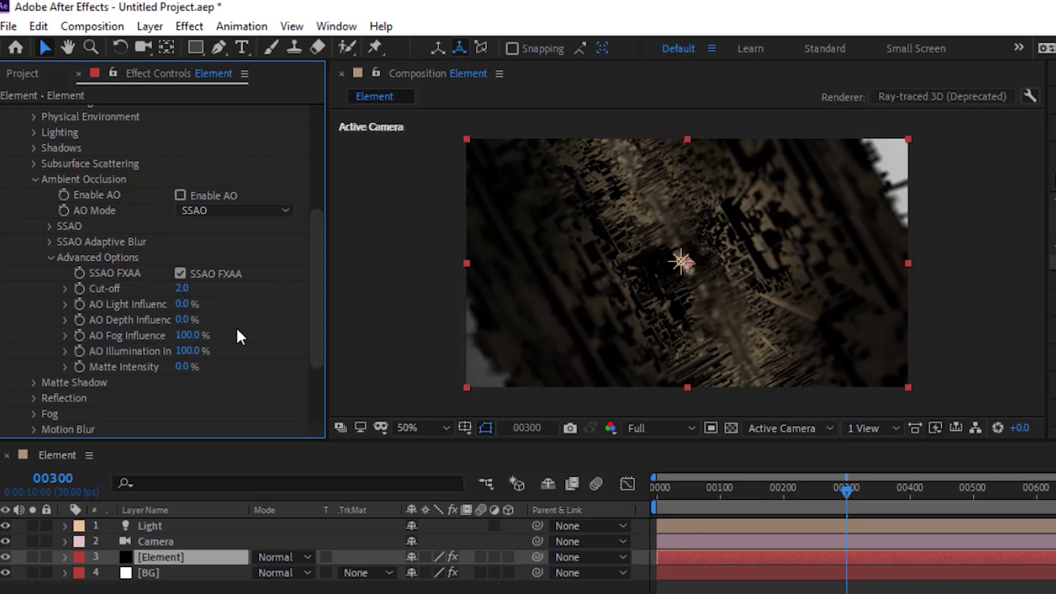
Set the AO Depth Influence to 100% and collapse the Ambient Occlusion section
left_click(190, 320)
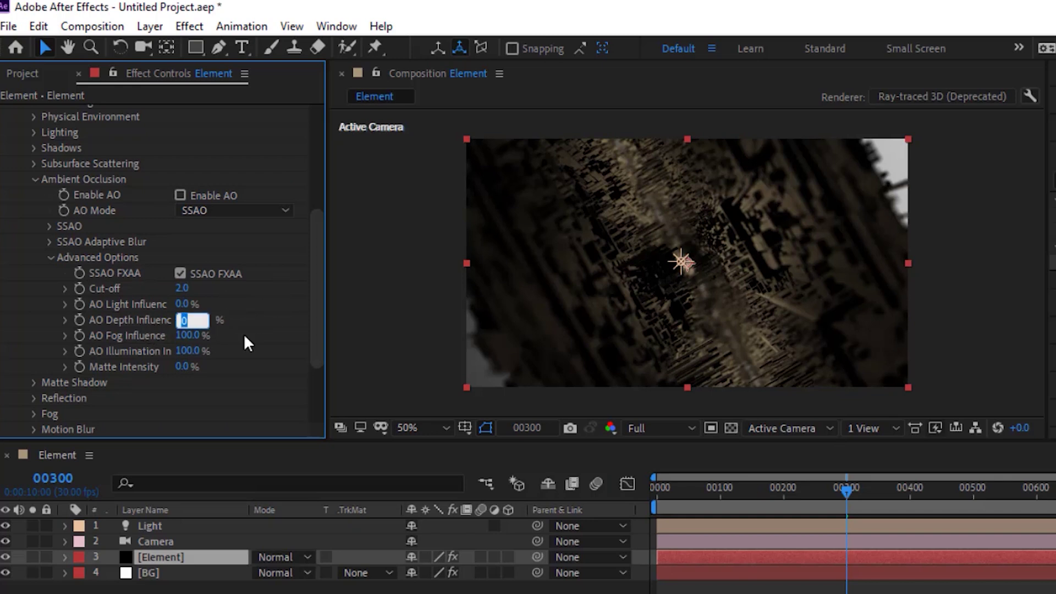
type("100")
key("Return")
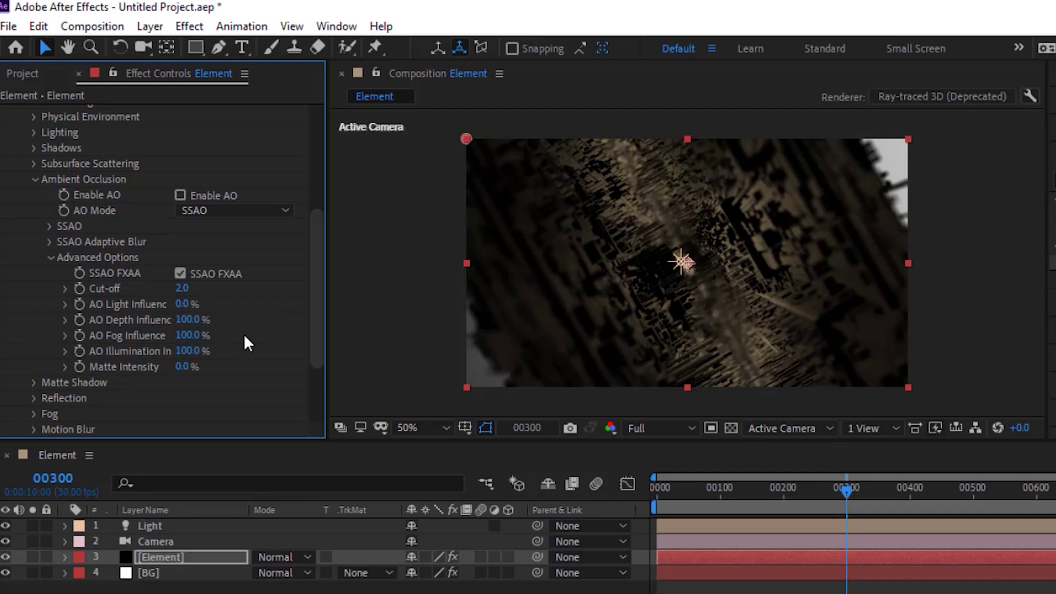
scroll(245, 342, "up", 1)
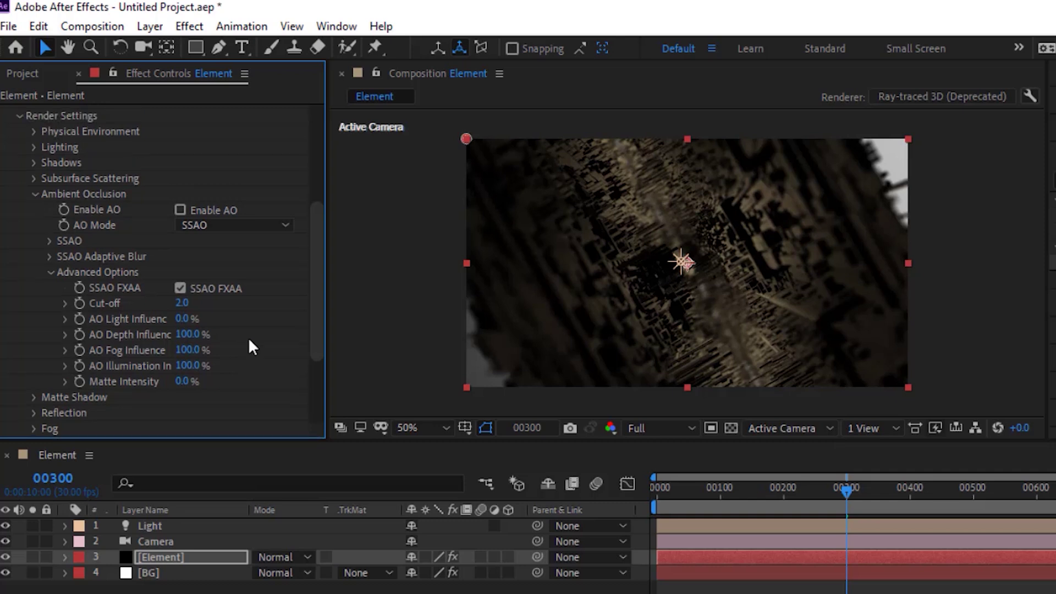
left_click(50, 273)
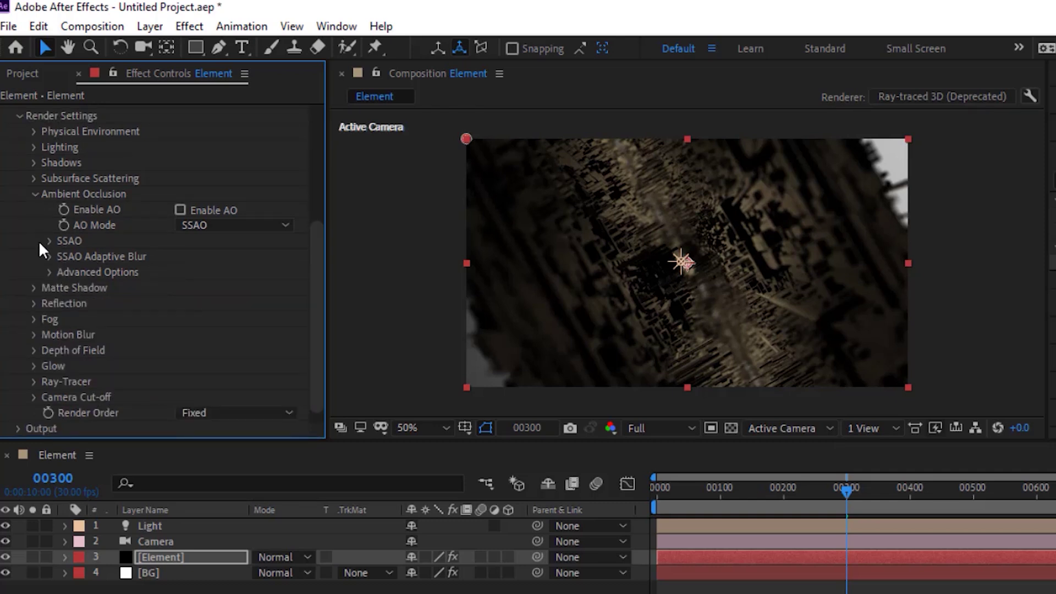
left_click(36, 196)
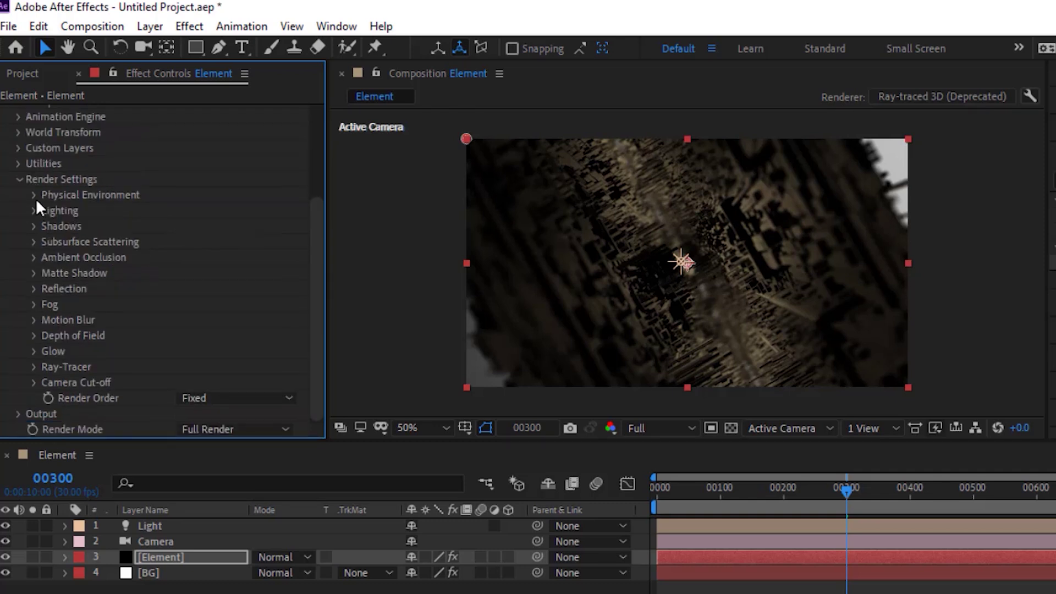
Enable fog in Element's Render Settings and set the Fog Color to pure white (FFFFFF)
left_click(34, 305)
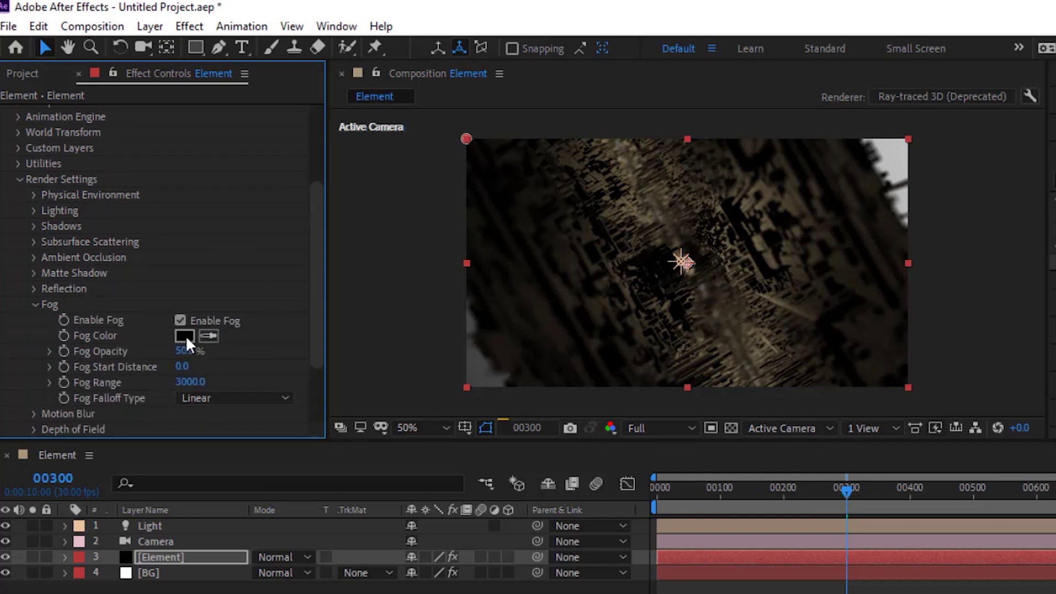
left_click(185, 335)
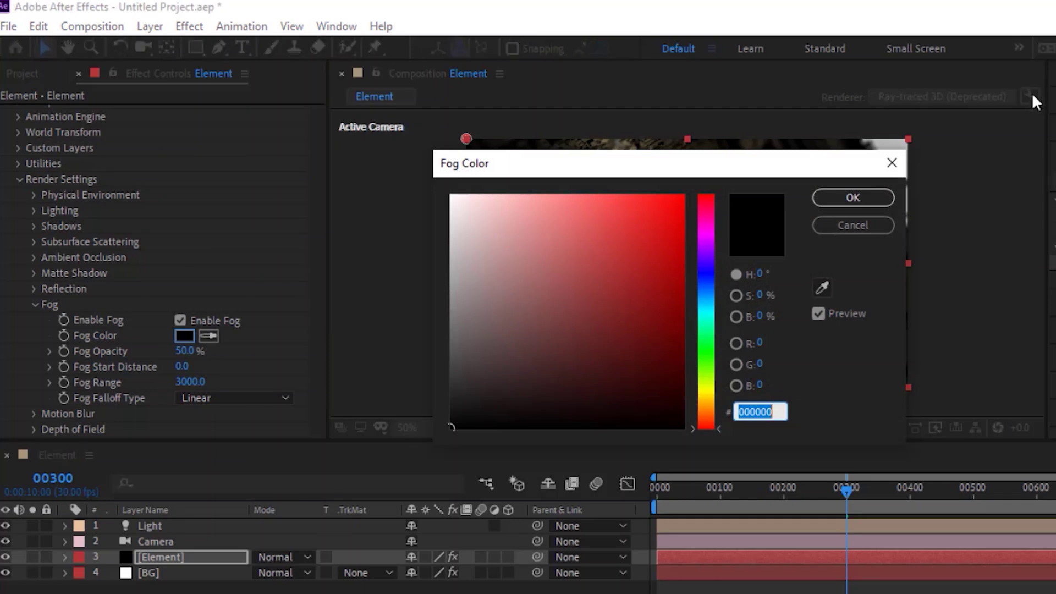
mouse_move(476, 220)
left_mouse_down()
mouse_move(451, 199)
mouse_move(457, 235)
mouse_move(453, 199)
left_mouse_up()
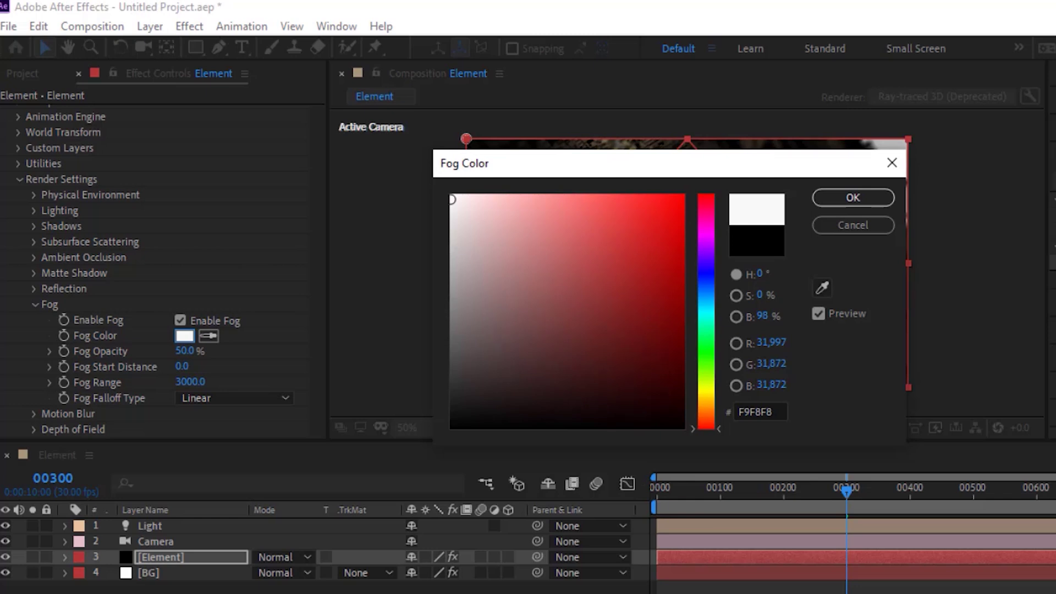
left_click_drag(452, 199, 451, 195)
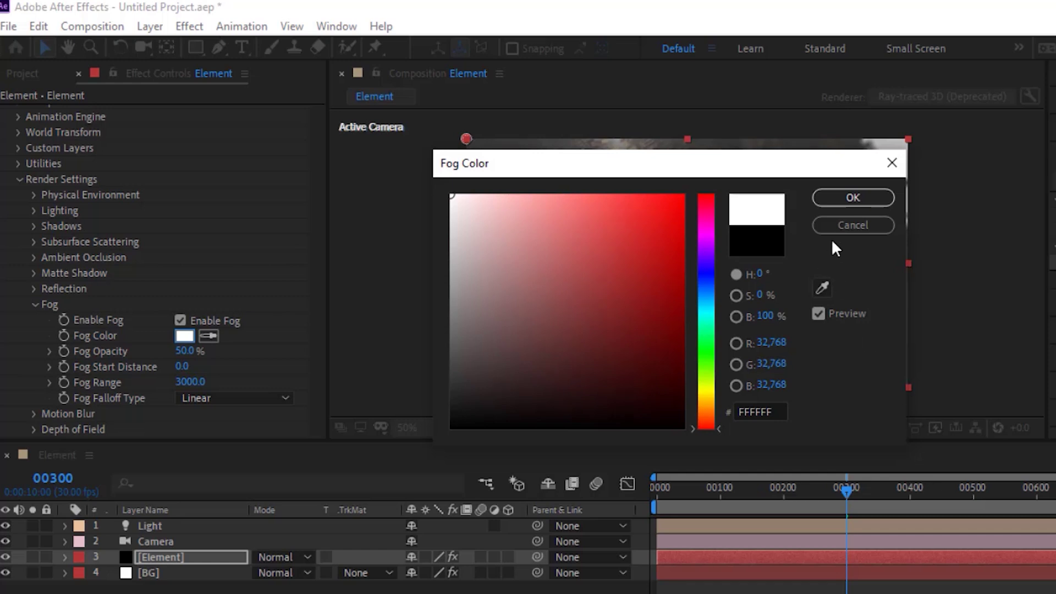
left_click(850, 199)
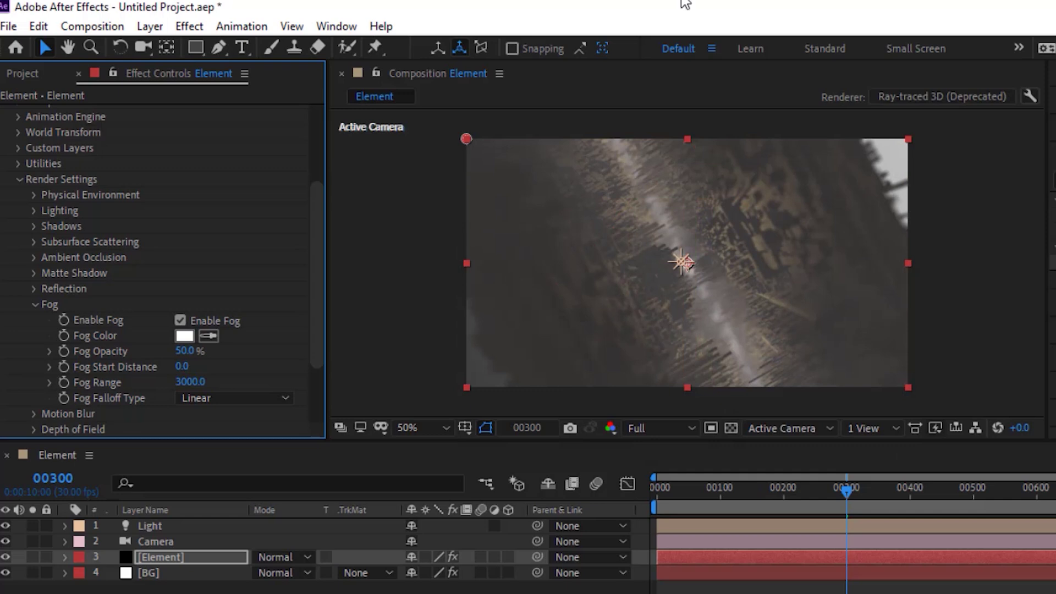
Set the Fog Start Distance to 500 and collapse the Fog section
left_click(183, 367)
type("500")
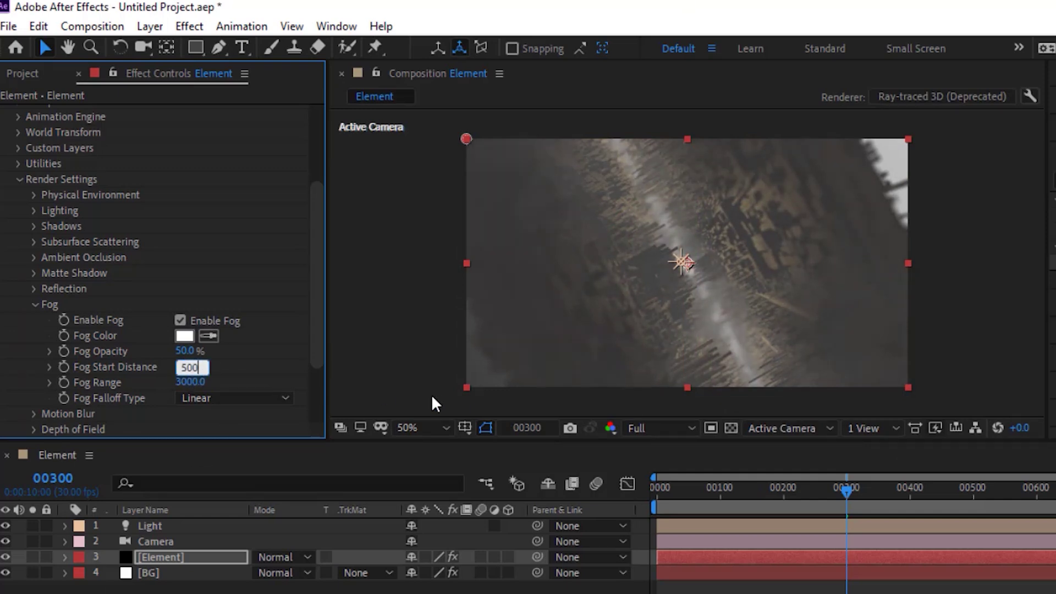
key("Return")
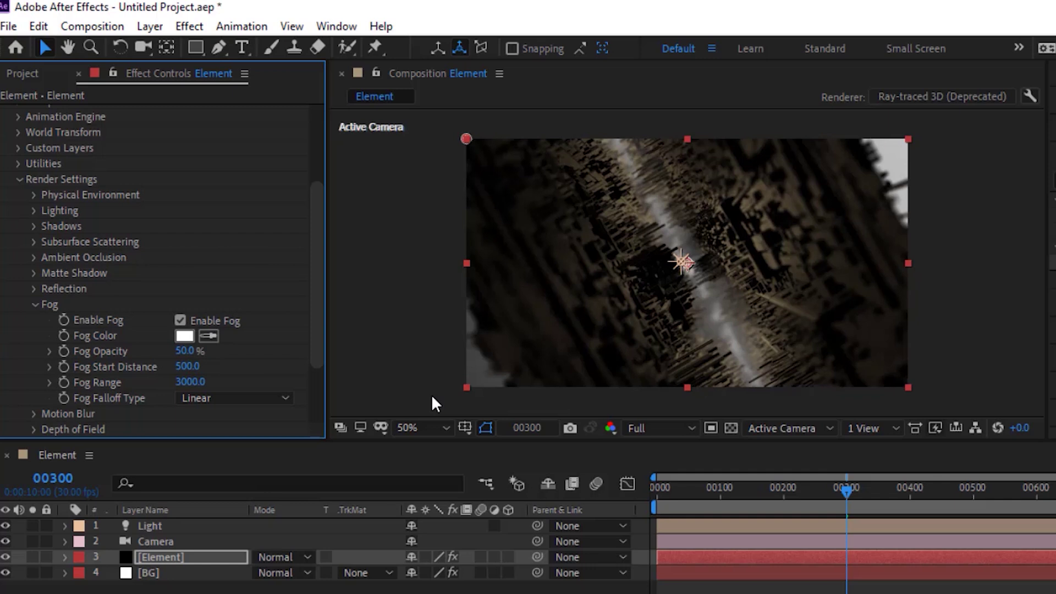
scroll(431, 395, "down", 3)
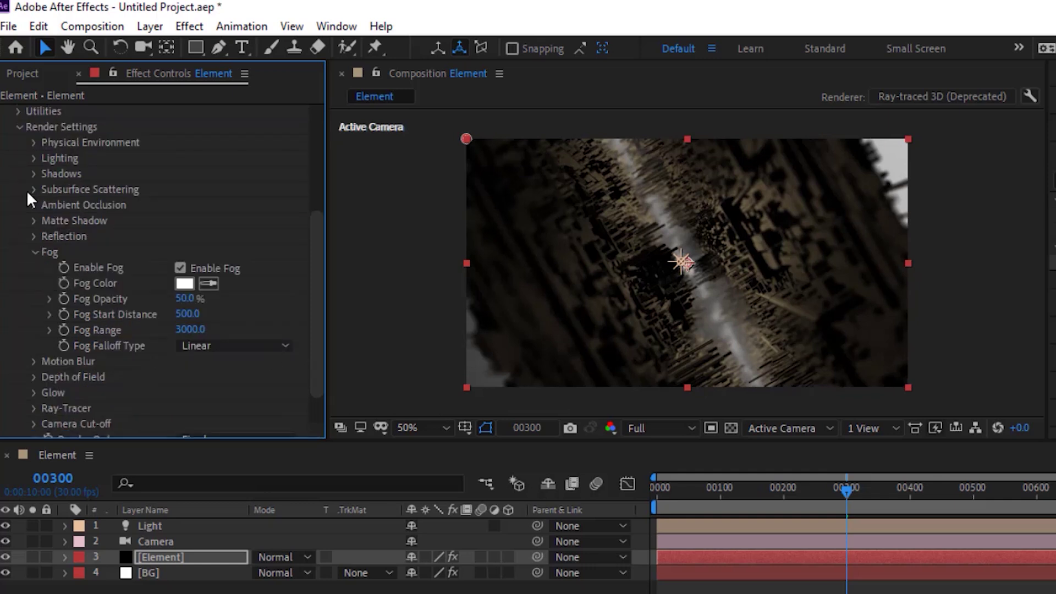
left_click(33, 253)
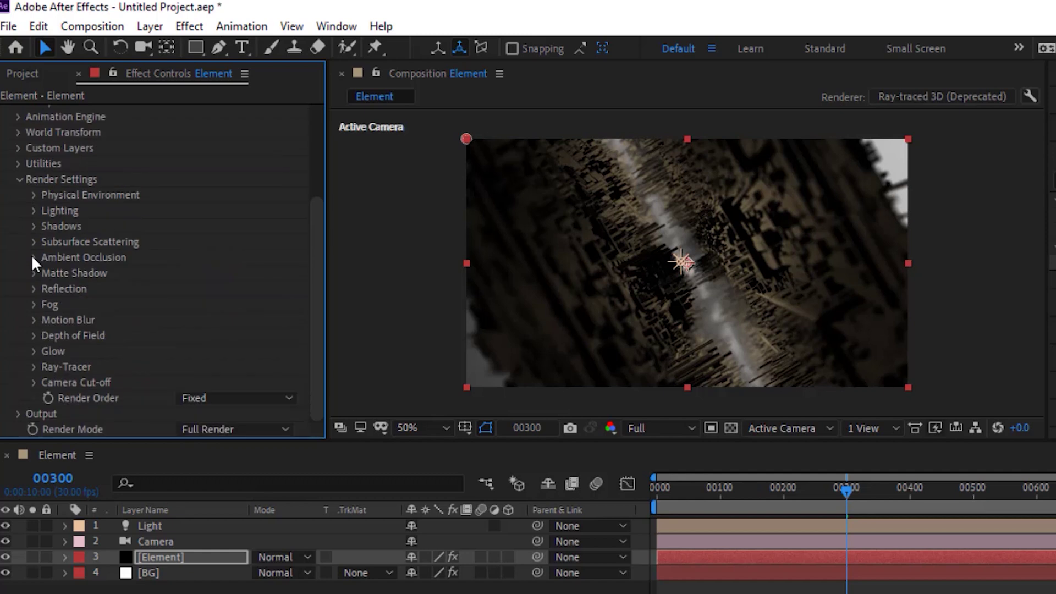
Collapse the Render Settings and set Multisampling to 16 in Element's Output section
left_click(19, 179)
left_click(18, 328)
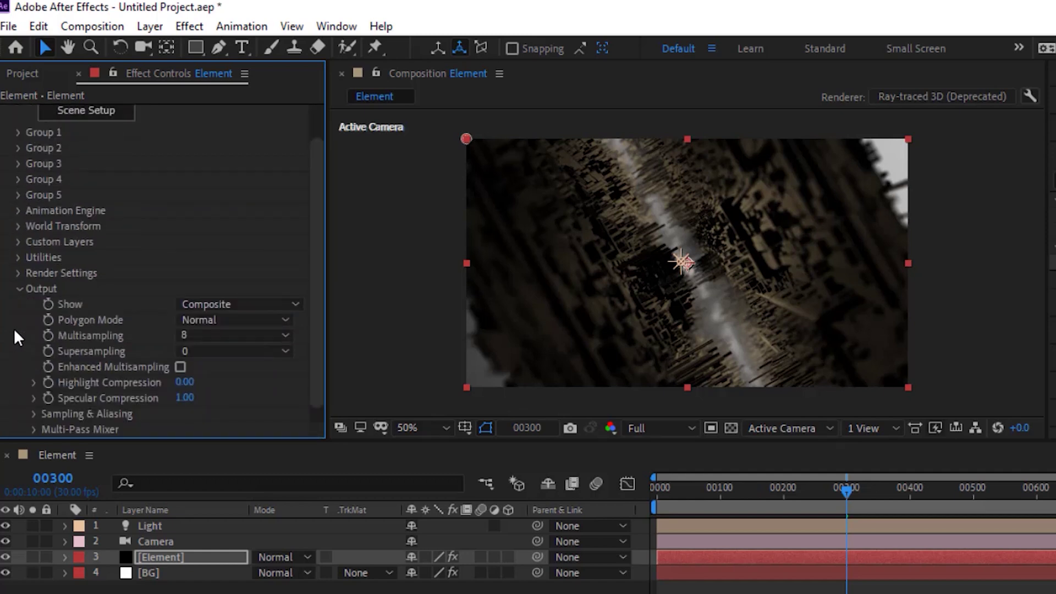
left_click(229, 336)
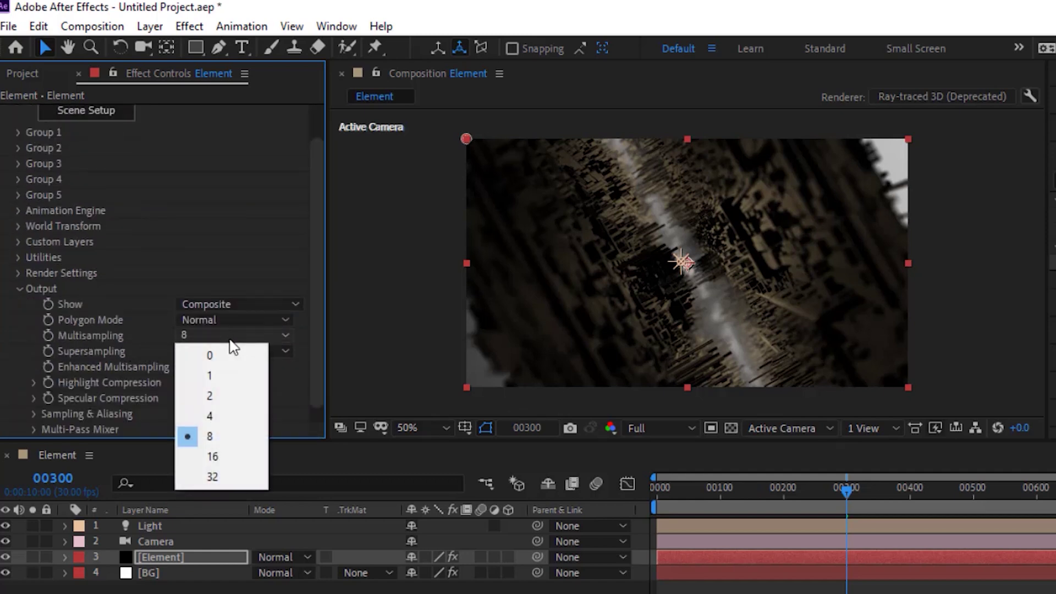
left_click(219, 454)
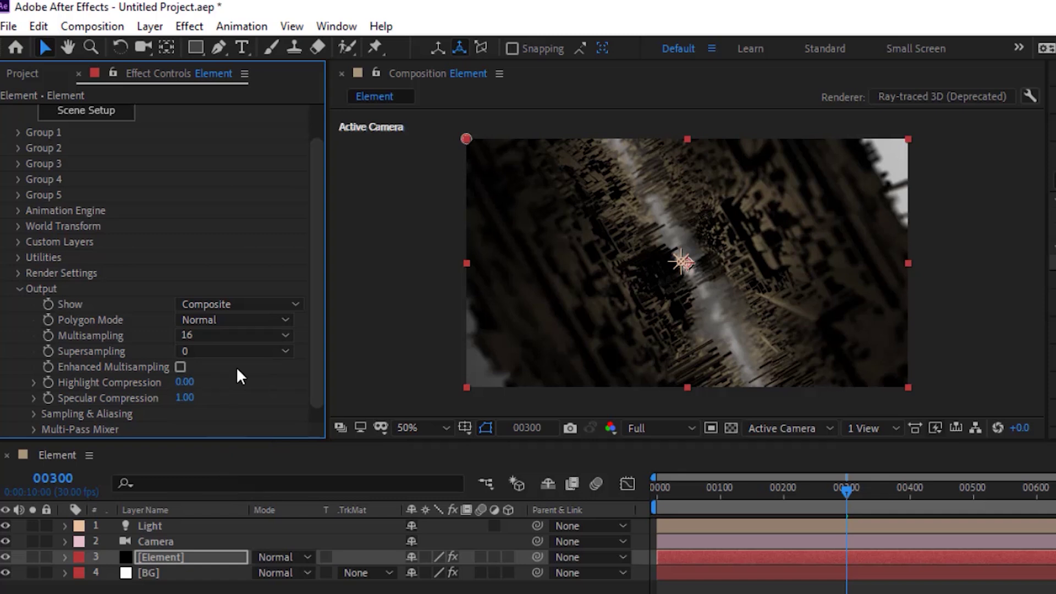
Create a new composition named Final, keeping the 960 x 540, 30 fps, 900-frame settings
left_click(103, 26)
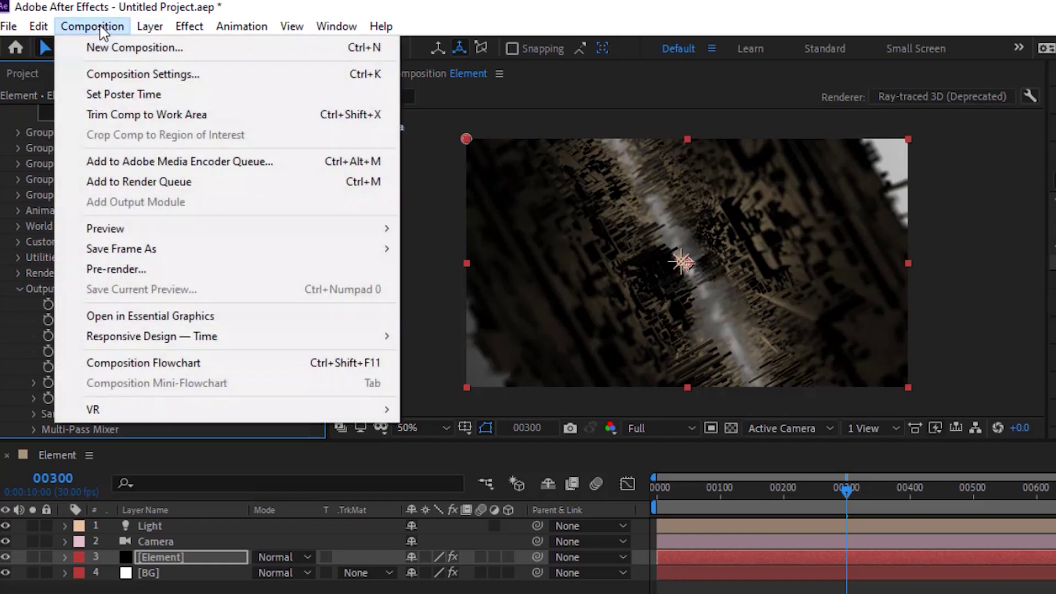
left_click(111, 43)
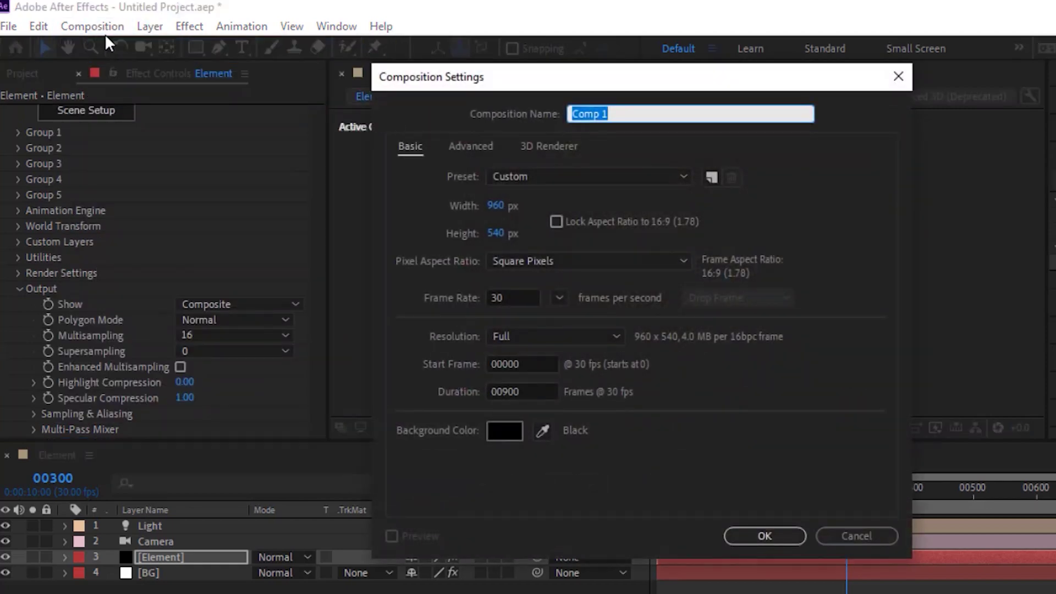
type("Final")
key("Return")
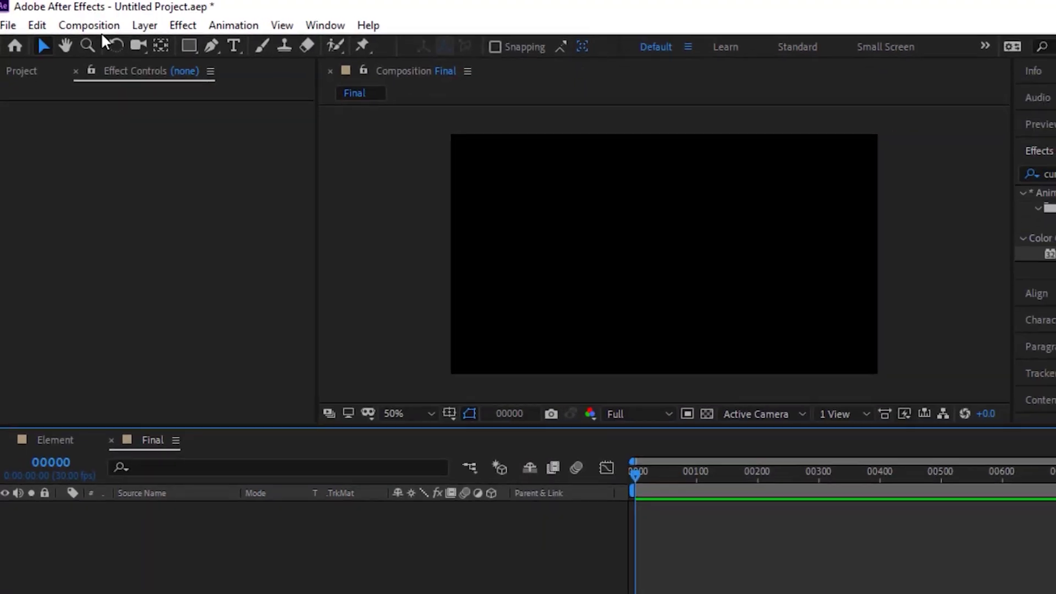
Add the Element composition as a layer in Final and move the current time to frame 300
left_click(21, 61)
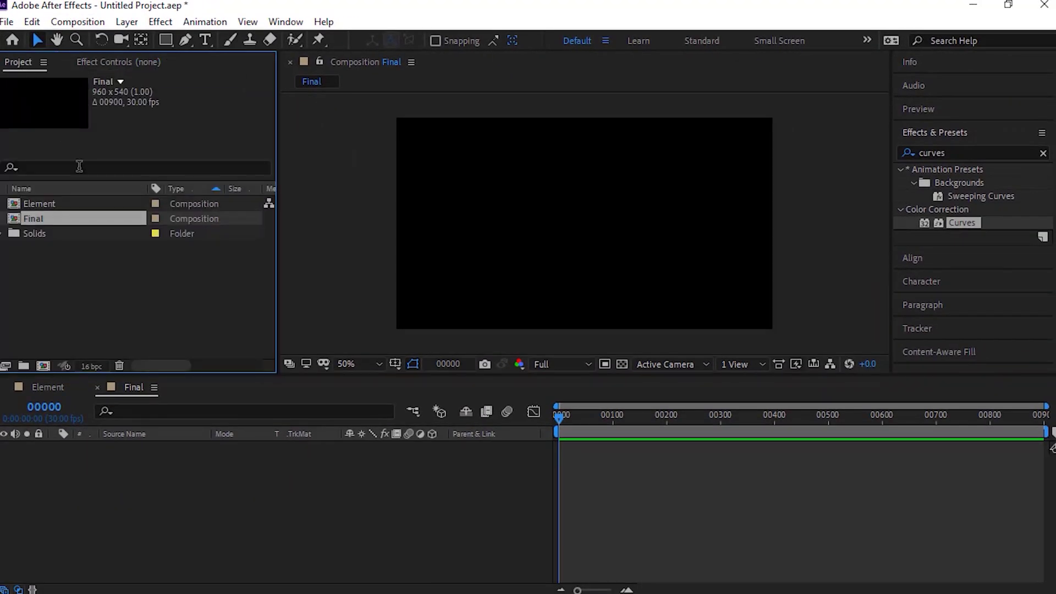
left_click_drag(50, 199, 140, 469)
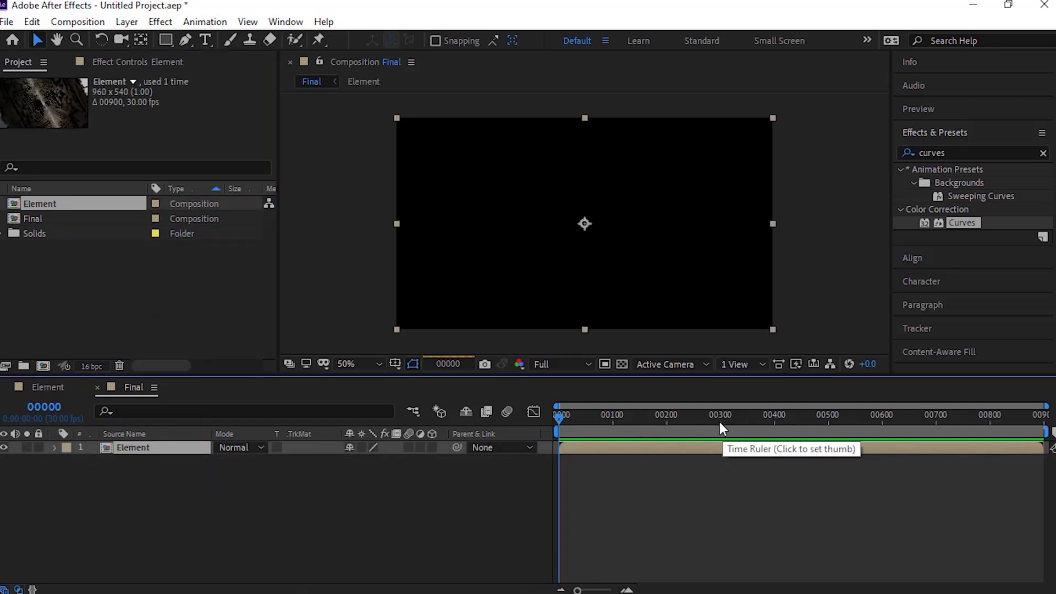
left_click(720, 423)
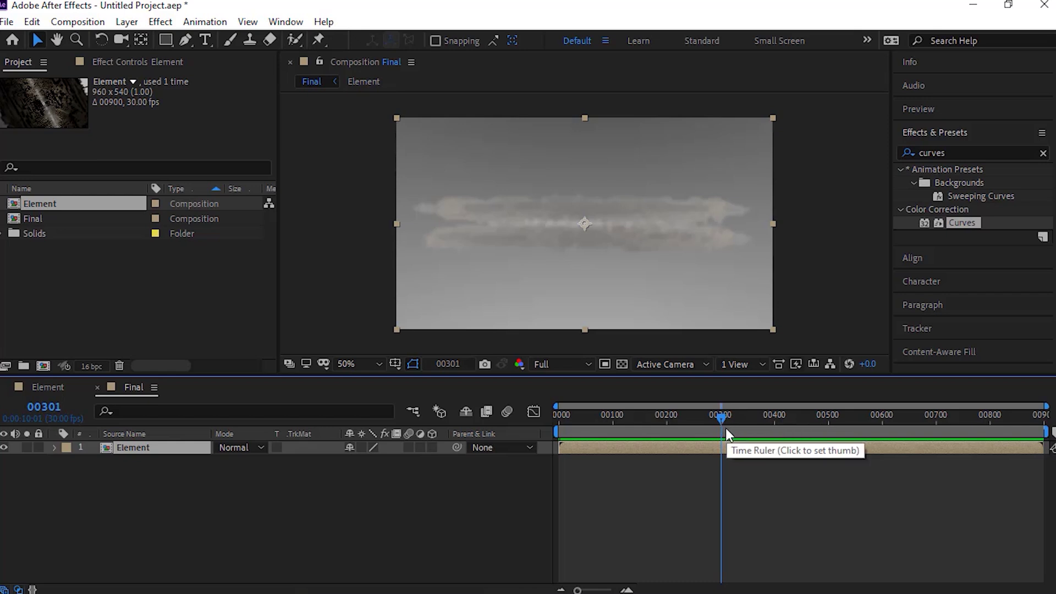
left_click(44, 408)
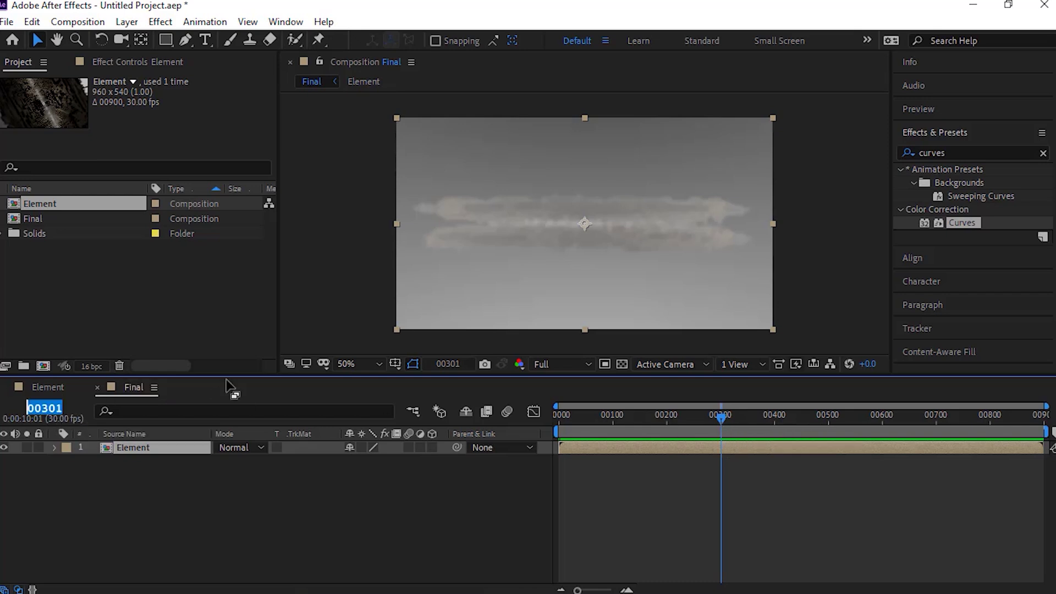
type("300")
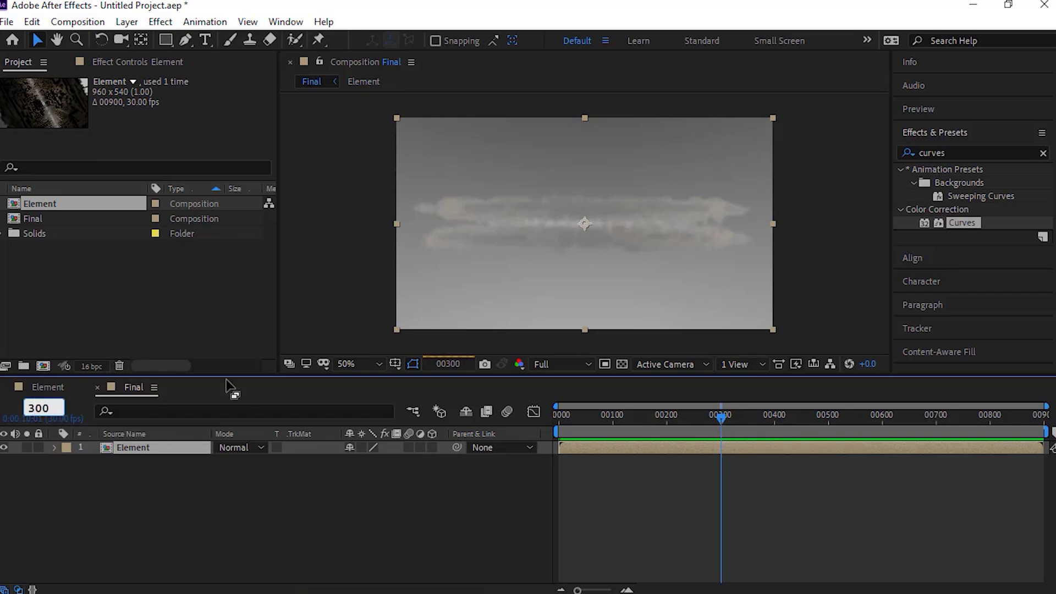
key("Return")
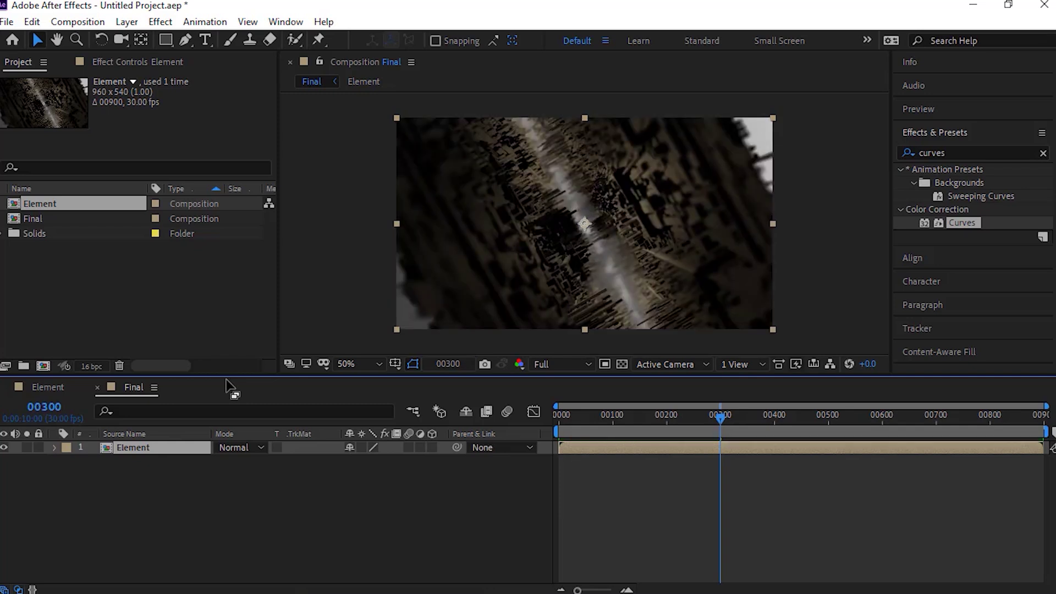
left_click(255, 490)
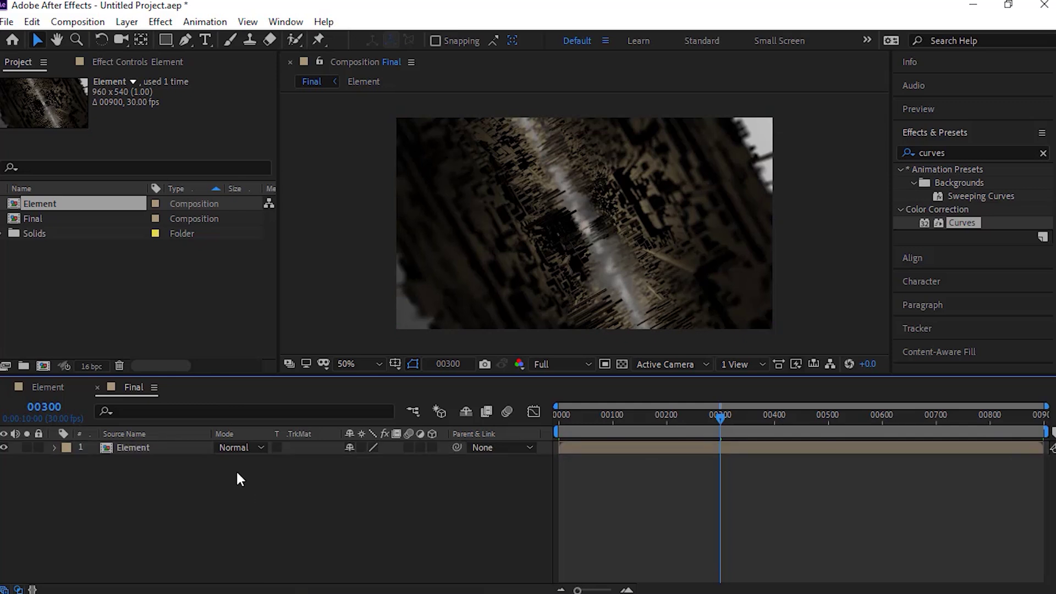
Apply the Curves effect to the Element layer and shape the RGB curve into a gentle S with darker shadows
left_click(176, 450)
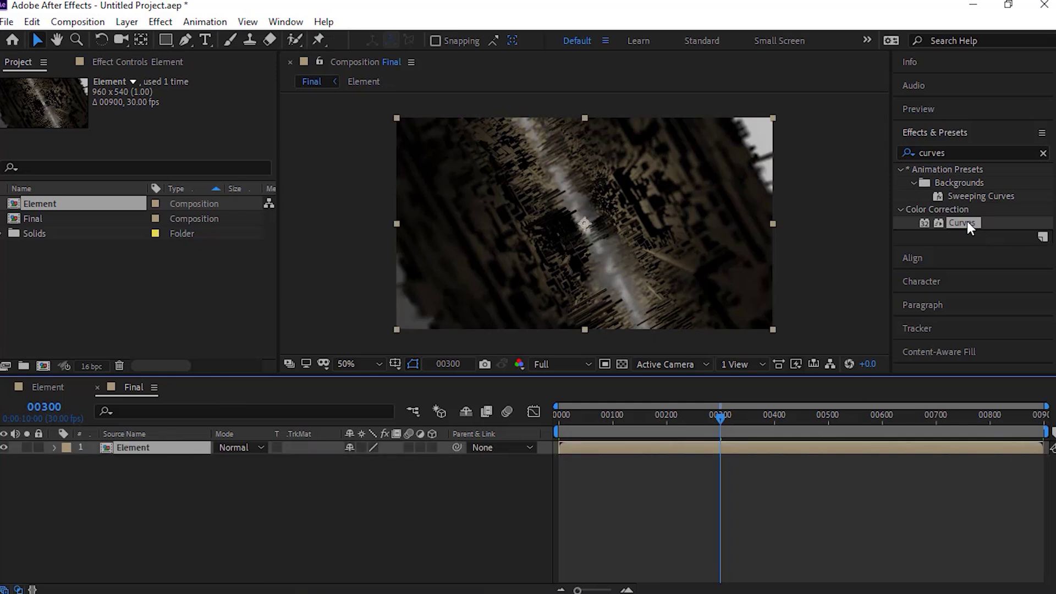
left_click_drag(967, 222, 158, 445)
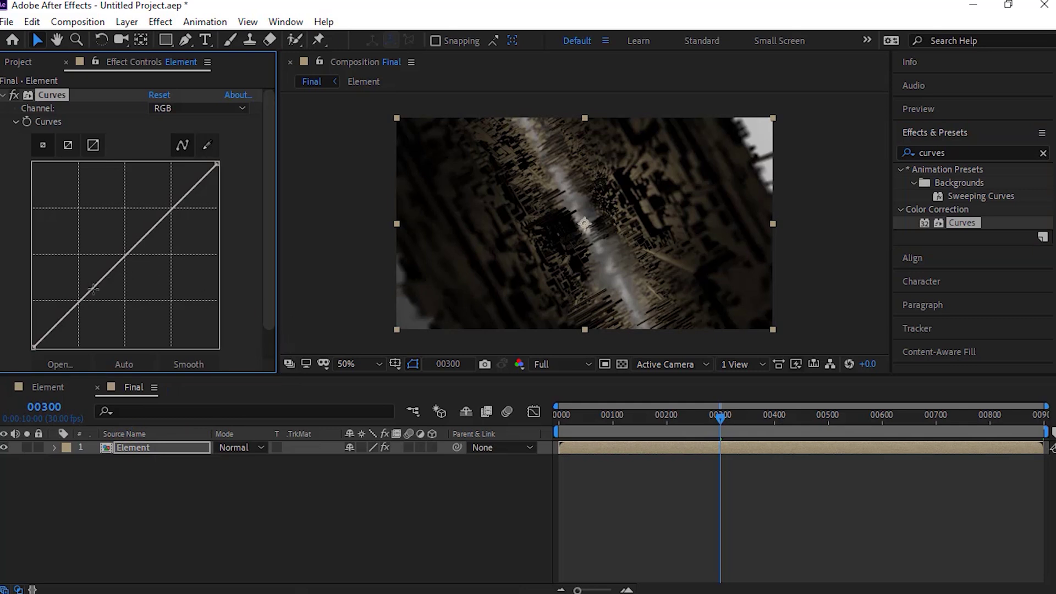
left_click_drag(83, 298, 92, 307)
left_click_drag(161, 231, 157, 227)
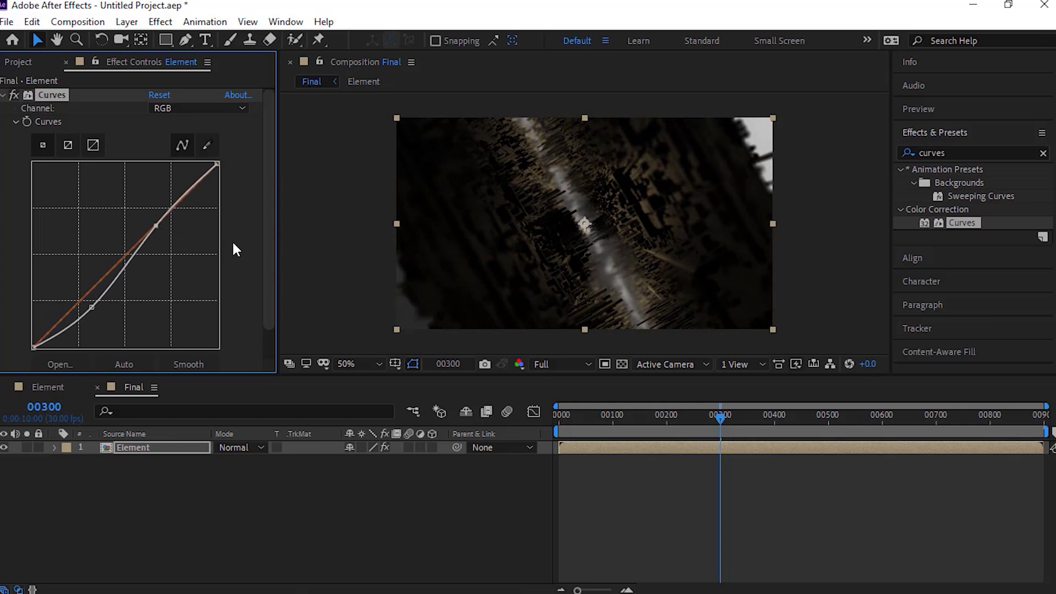
left_click(228, 479)
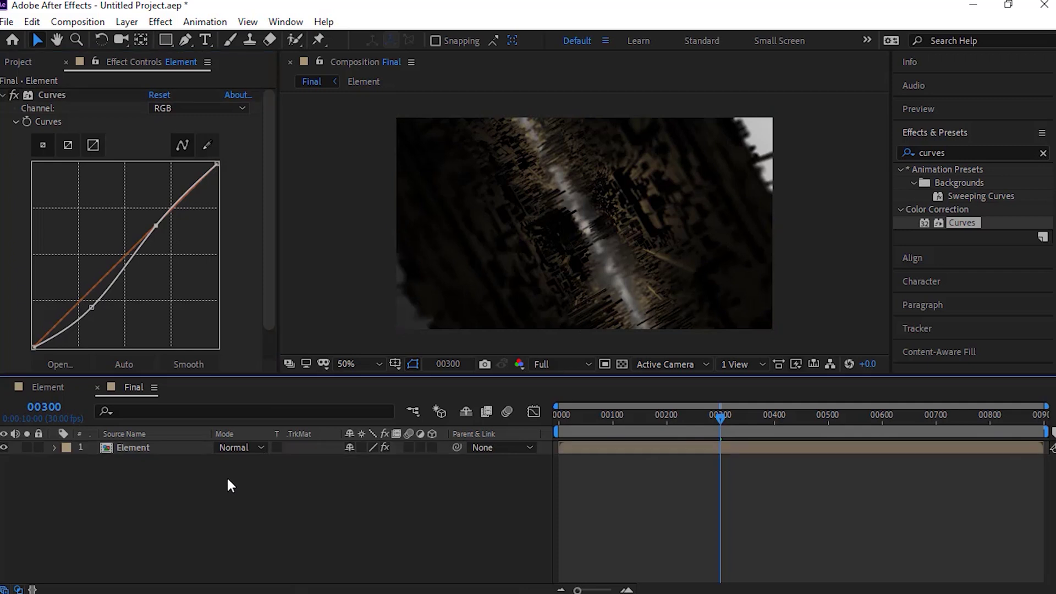
left_click(158, 445)
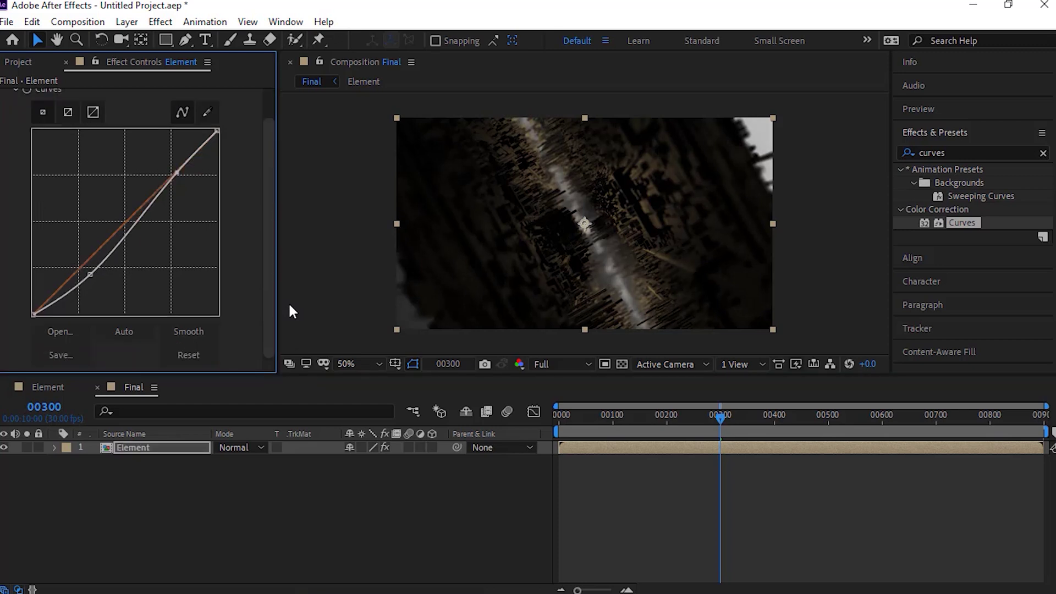
Add the Element composition to Final again as the top layer and set its blending mode to Add
left_click(19, 62)
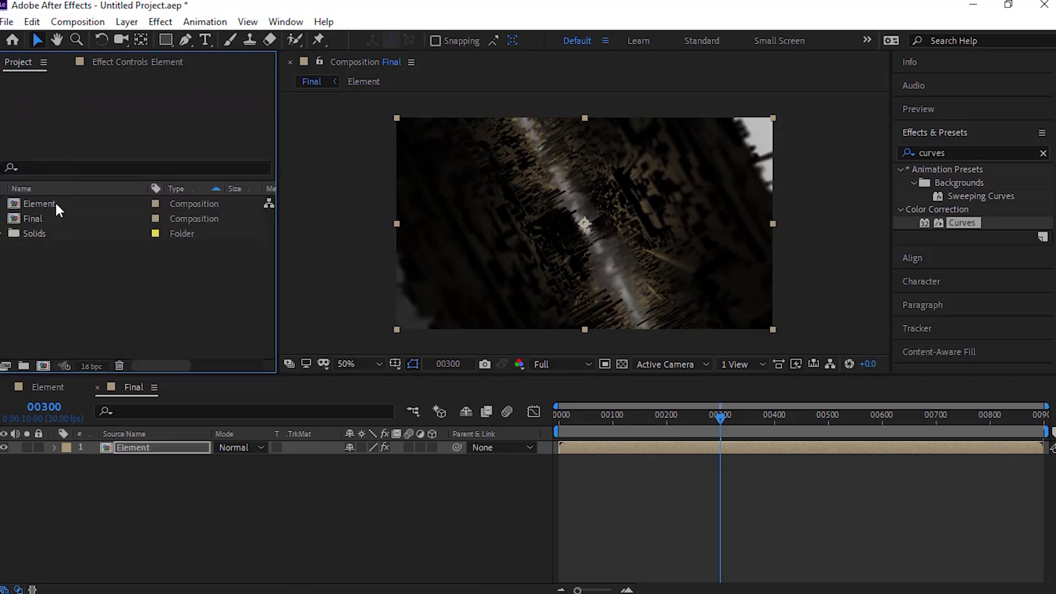
left_click_drag(55, 203, 142, 444)
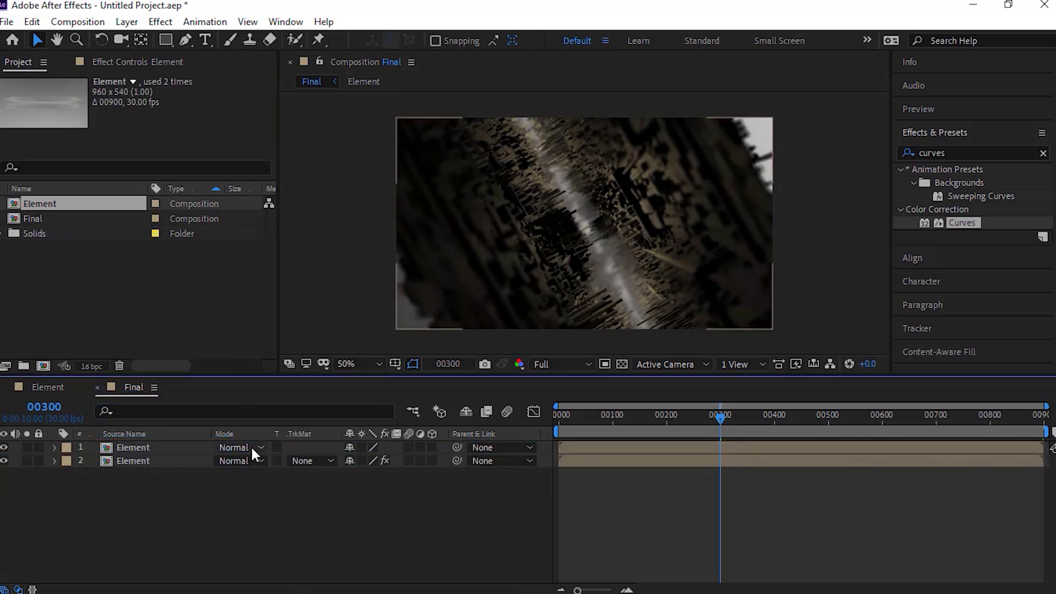
left_click(253, 453)
left_click(283, 254)
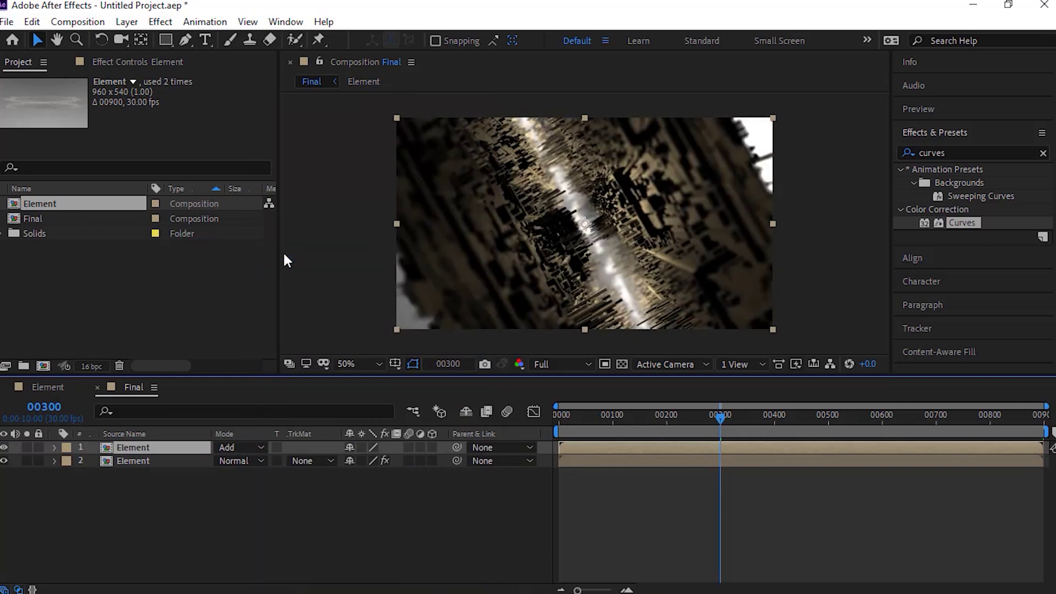
Apply the Levels effect to the top Element layer and set Input Black to 9640
left_click(974, 153)
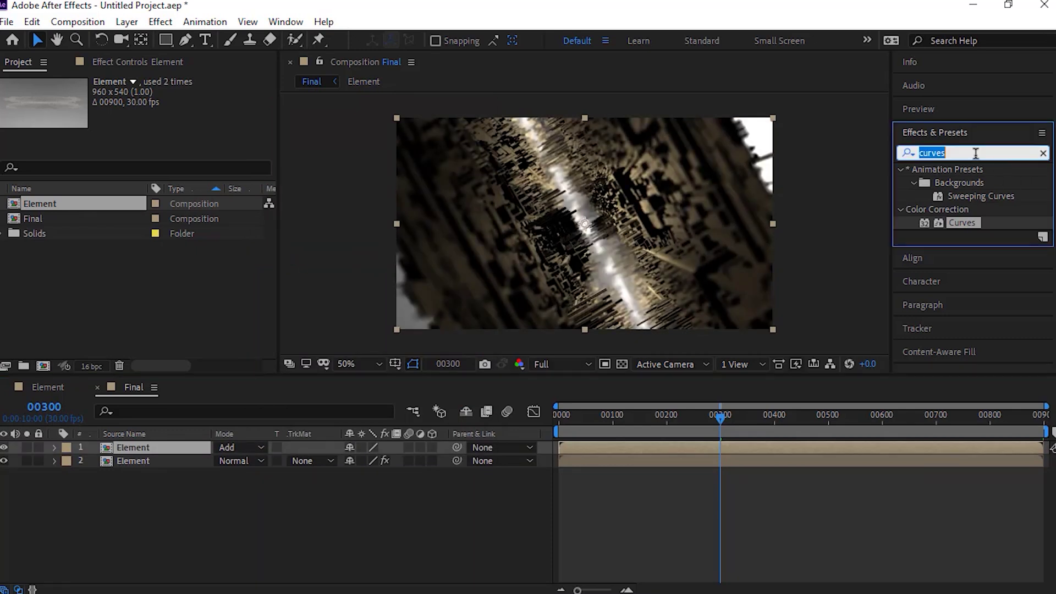
type("leve")
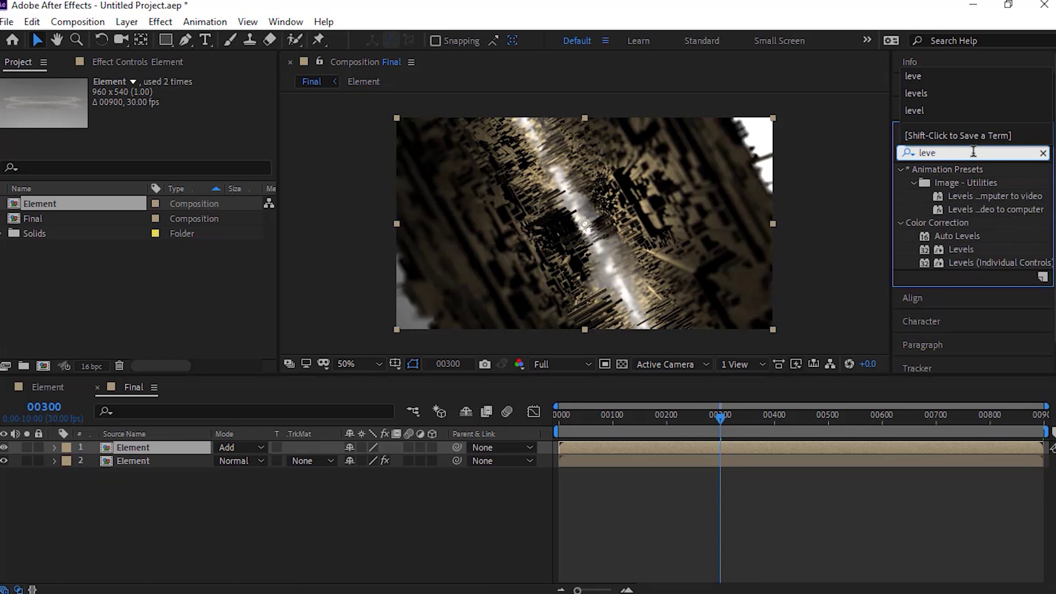
left_click_drag(962, 248, 174, 445)
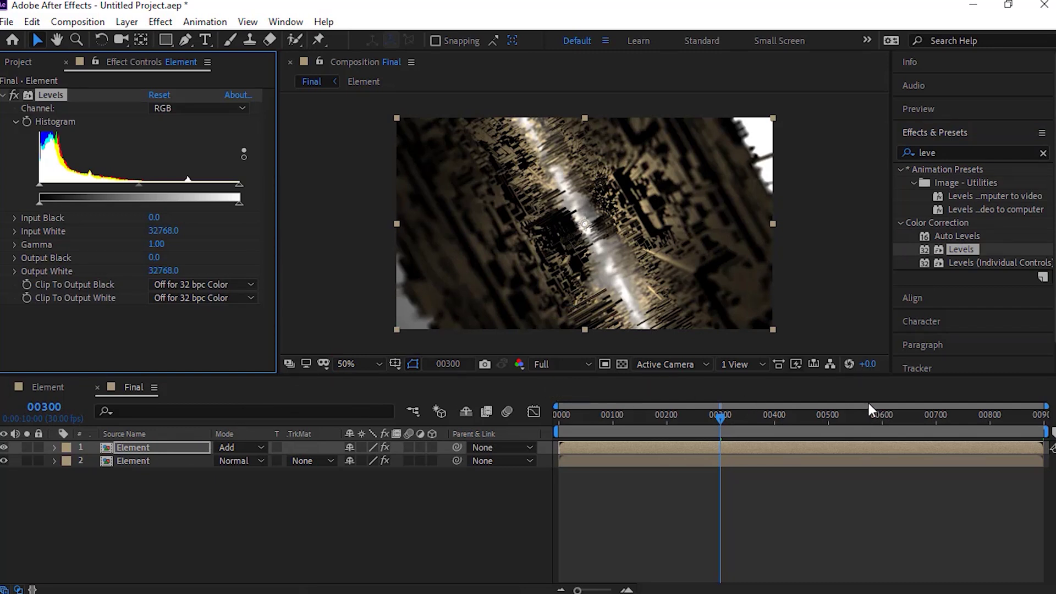
left_click(154, 219)
type("9640")
key("Tab")
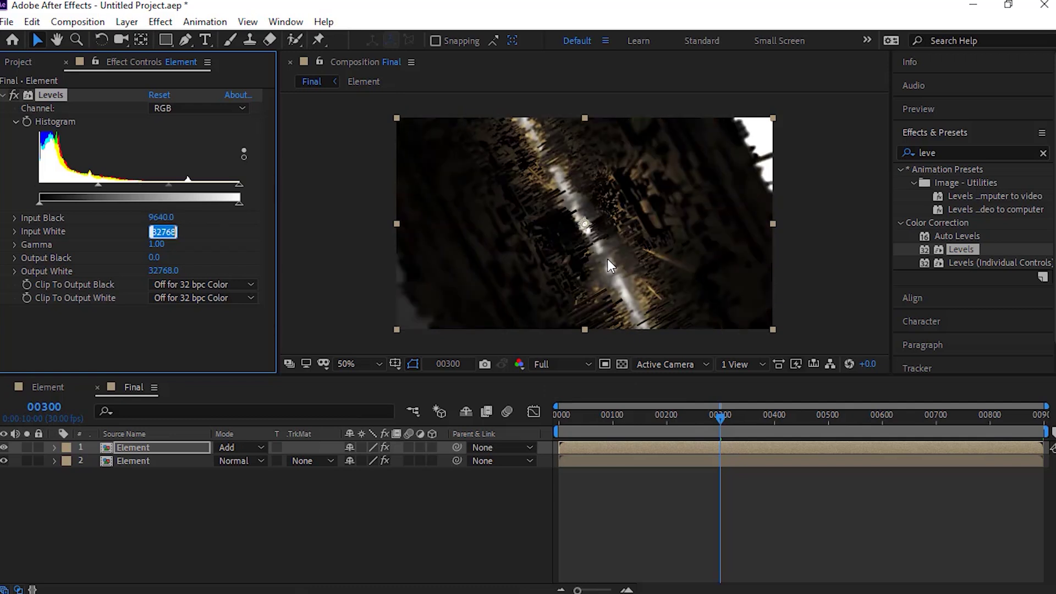
key("Tab")
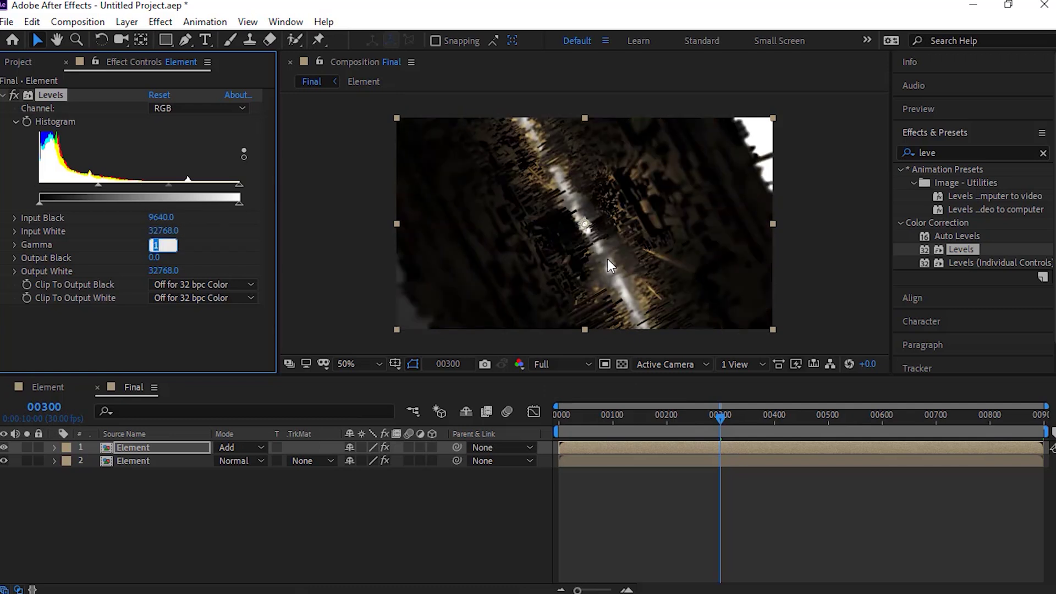
key("Tab")
key("Tab")
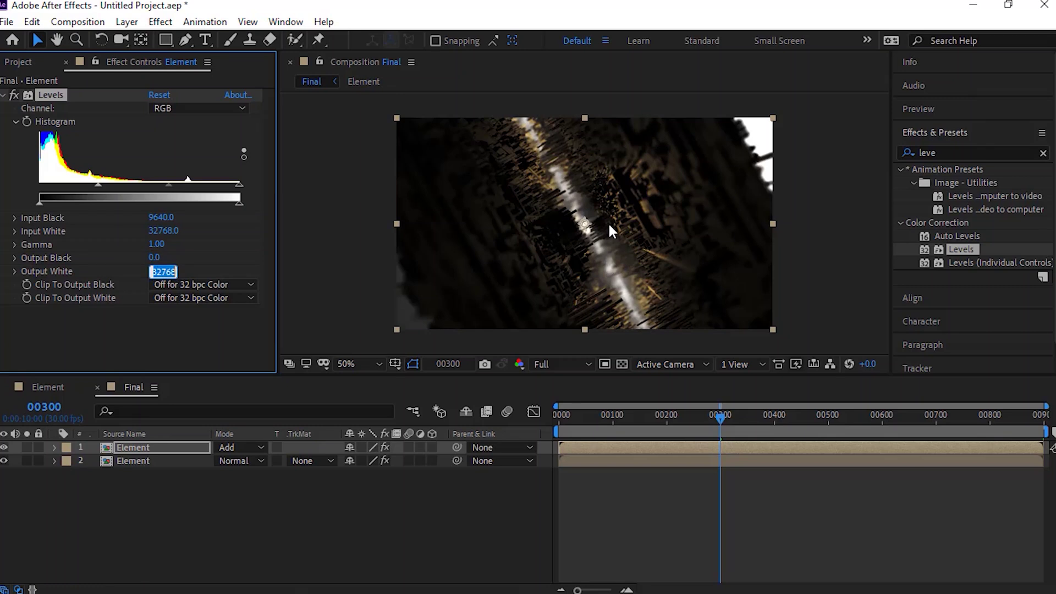
left_click(225, 343)
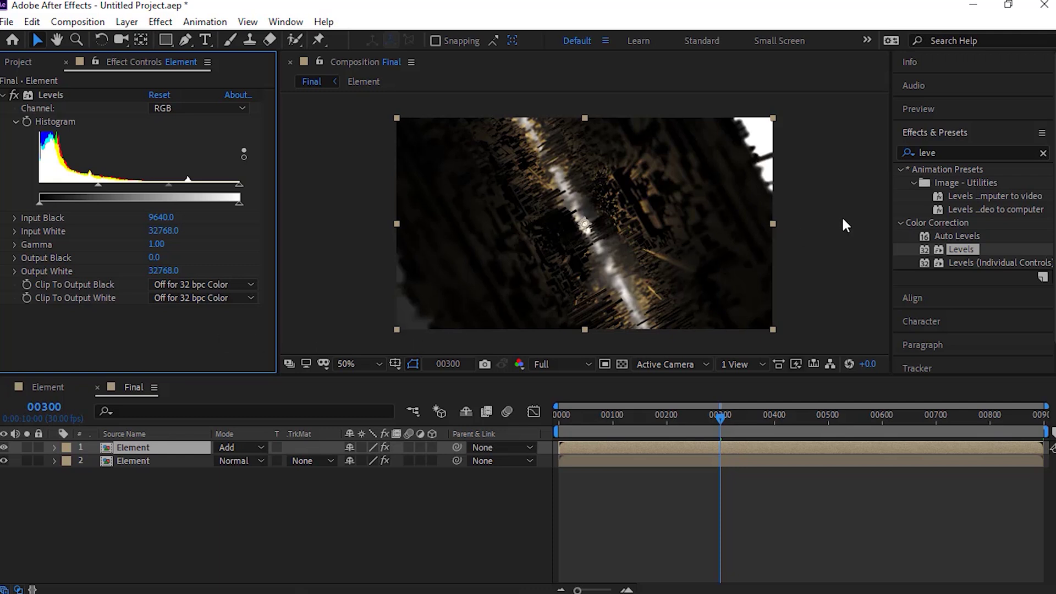
Apply Fast Box Blur to the top Element layer with Blur Radius 30 and Iterations 1, and collapse the Levels and blur settings
left_click(943, 153)
left_click(942, 150)
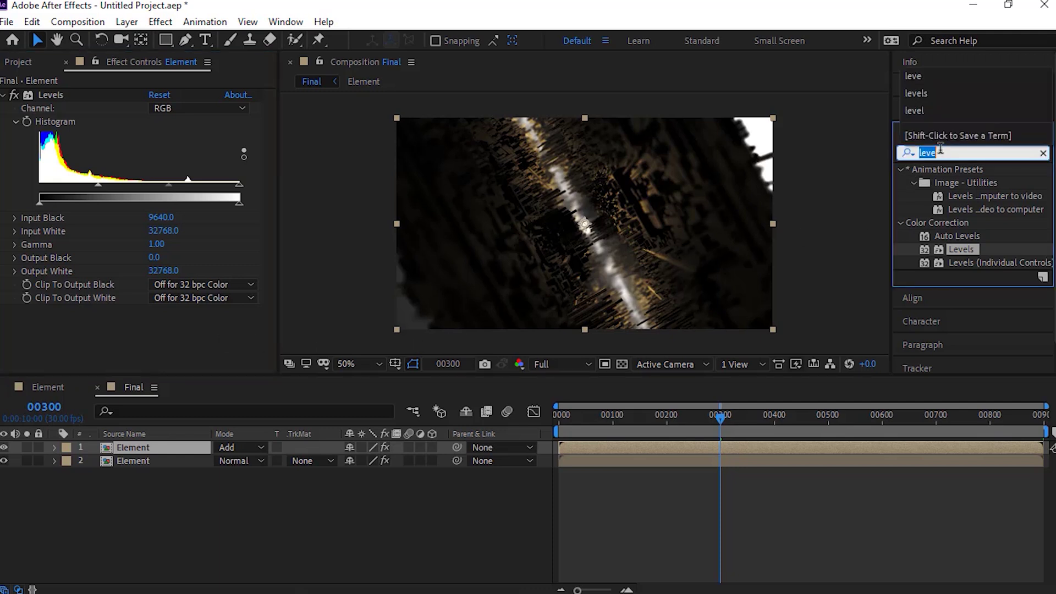
type("fast")
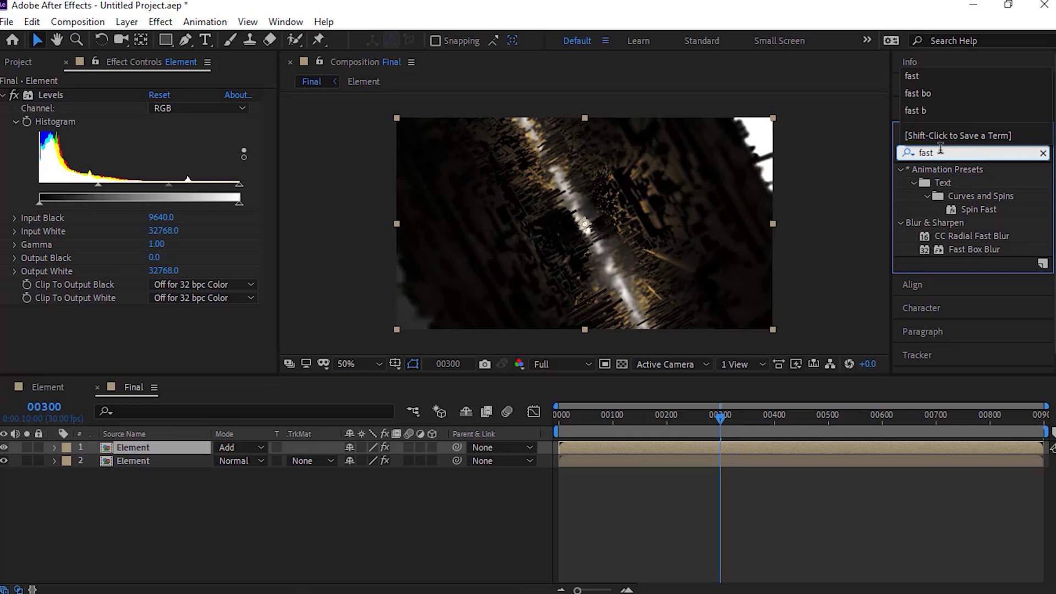
left_click(985, 248)
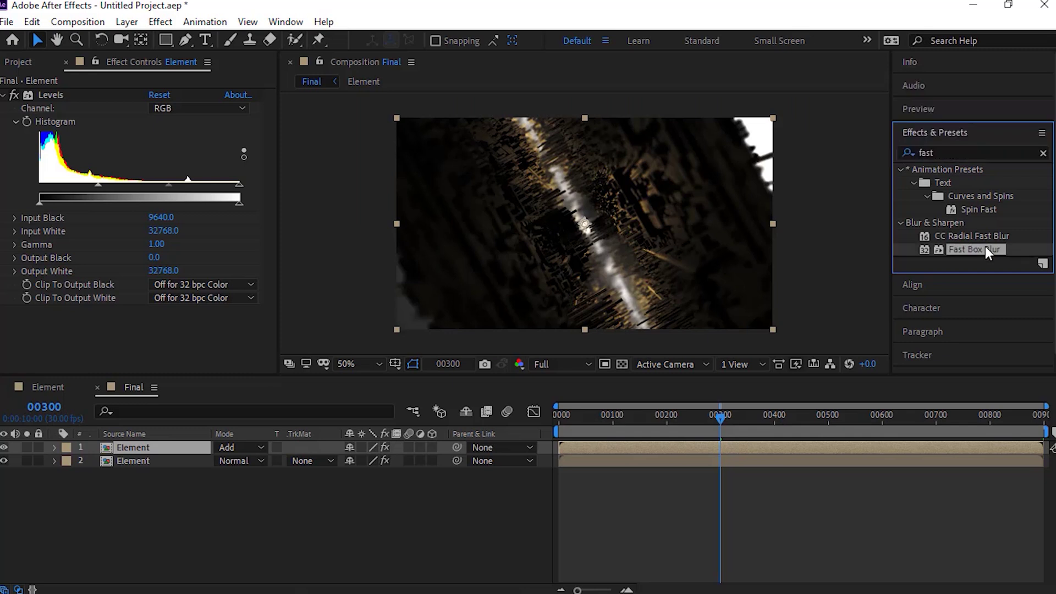
double_click(985, 248)
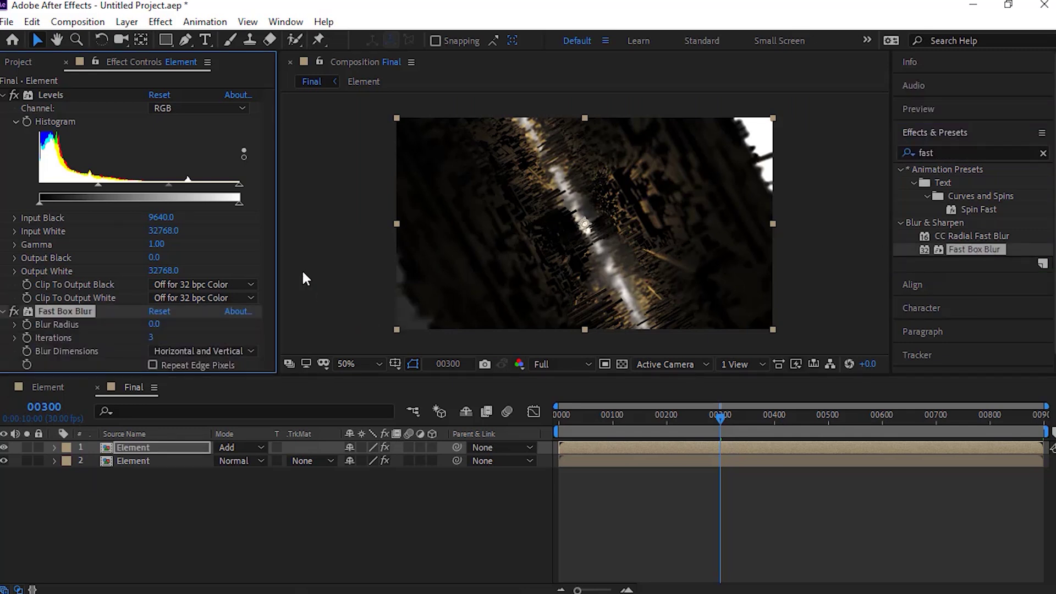
left_click(158, 325)
type("30")
key("Tab")
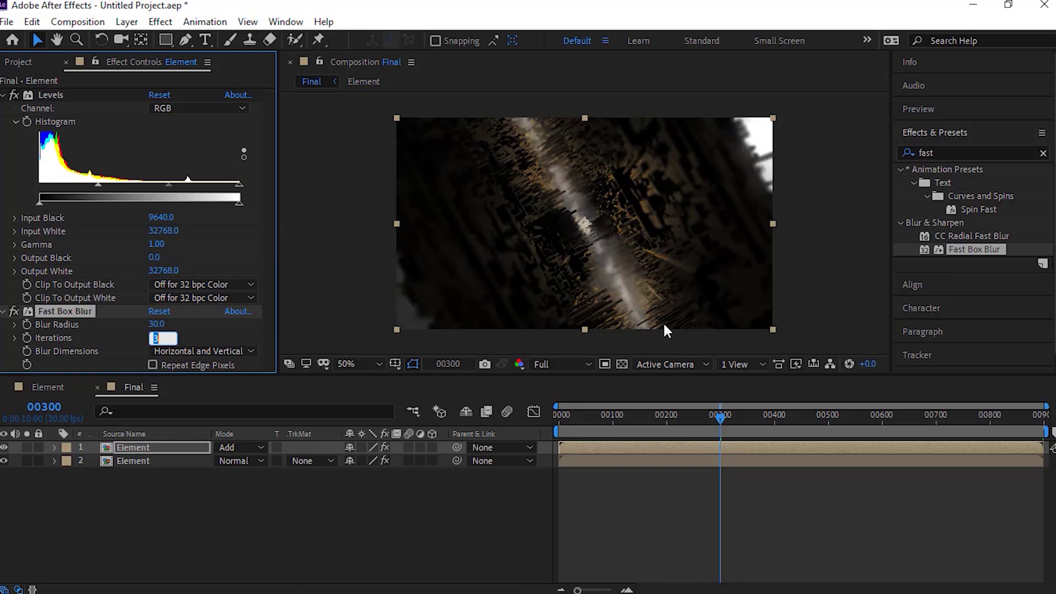
type("1")
key("Return")
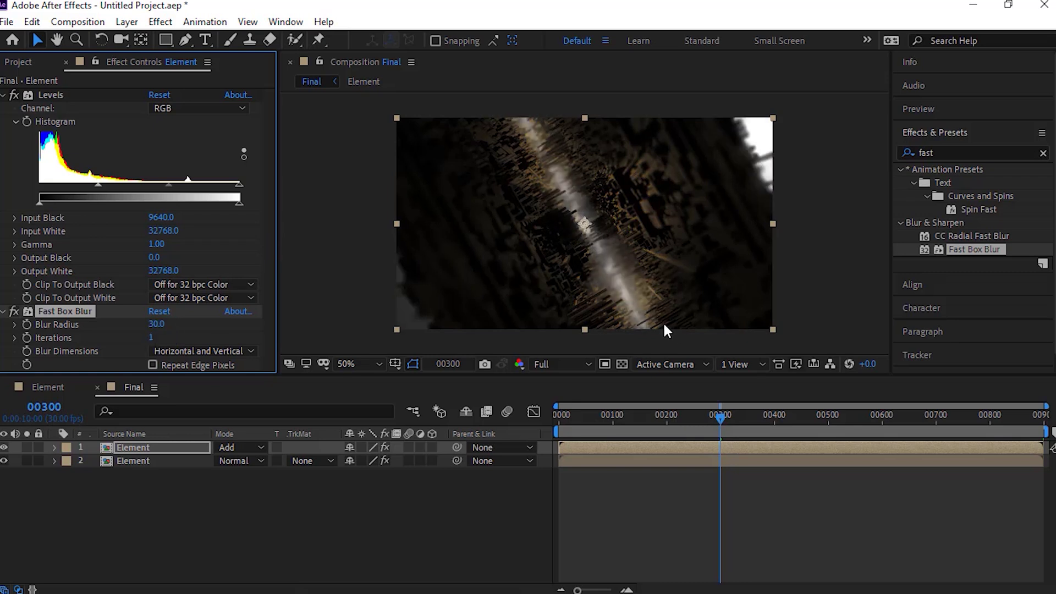
left_click(3, 95)
left_click(2, 108)
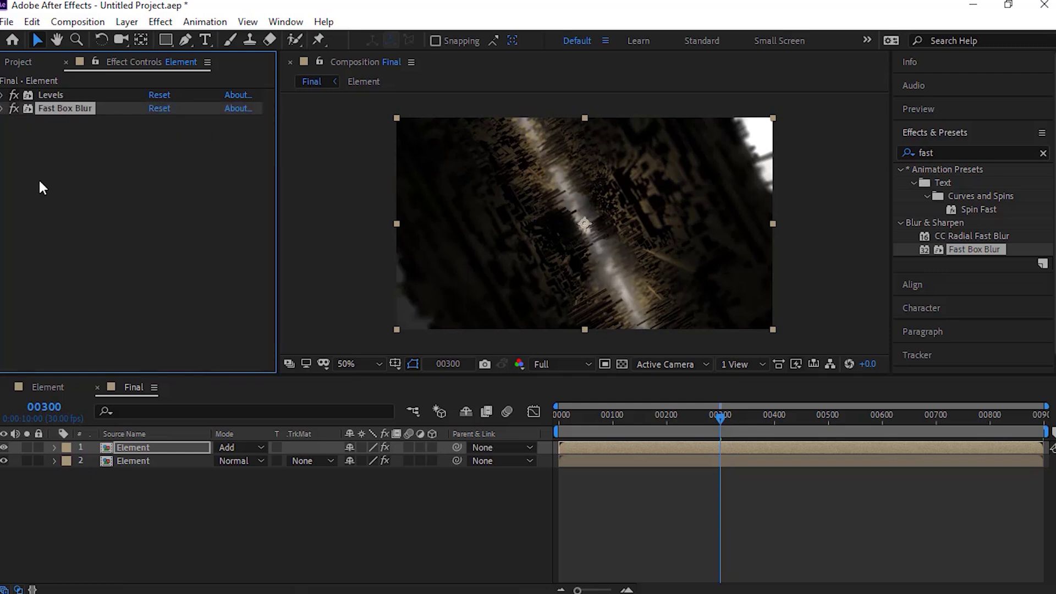
left_click(39, 179)
left_click(946, 152)
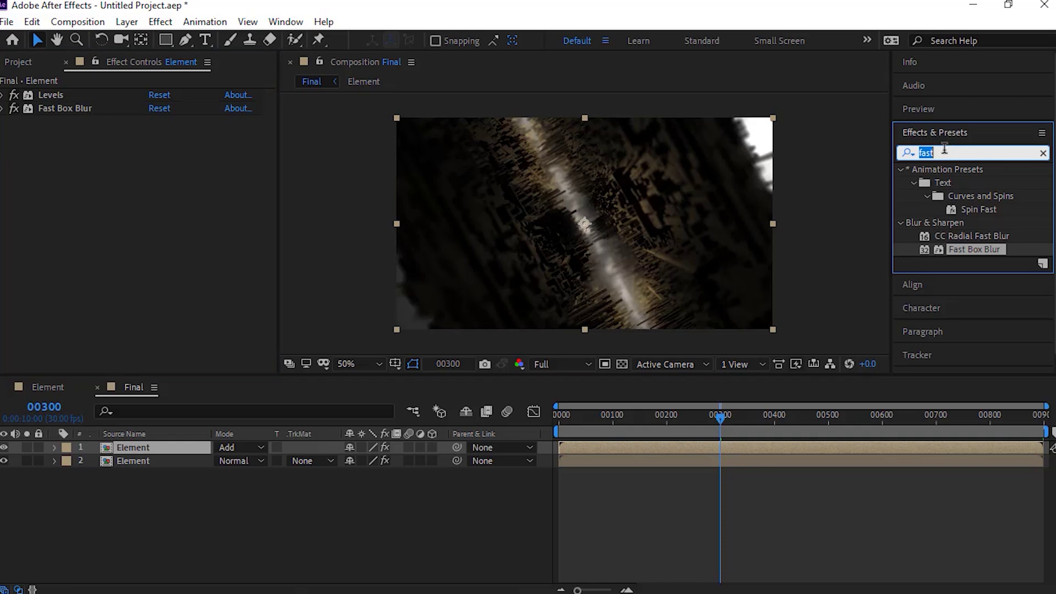
type("levels")
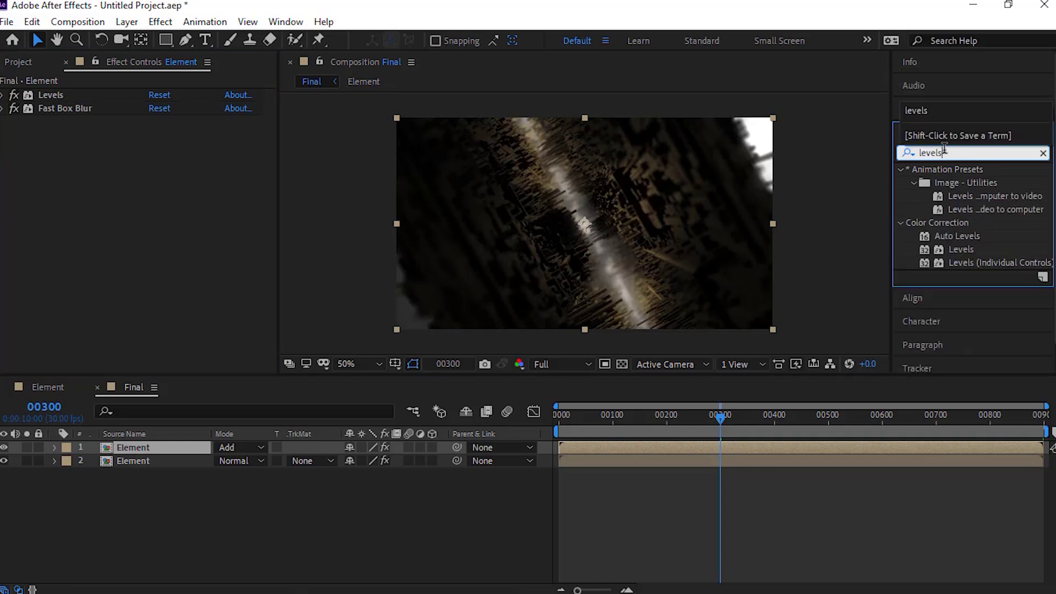
left_click(960, 250)
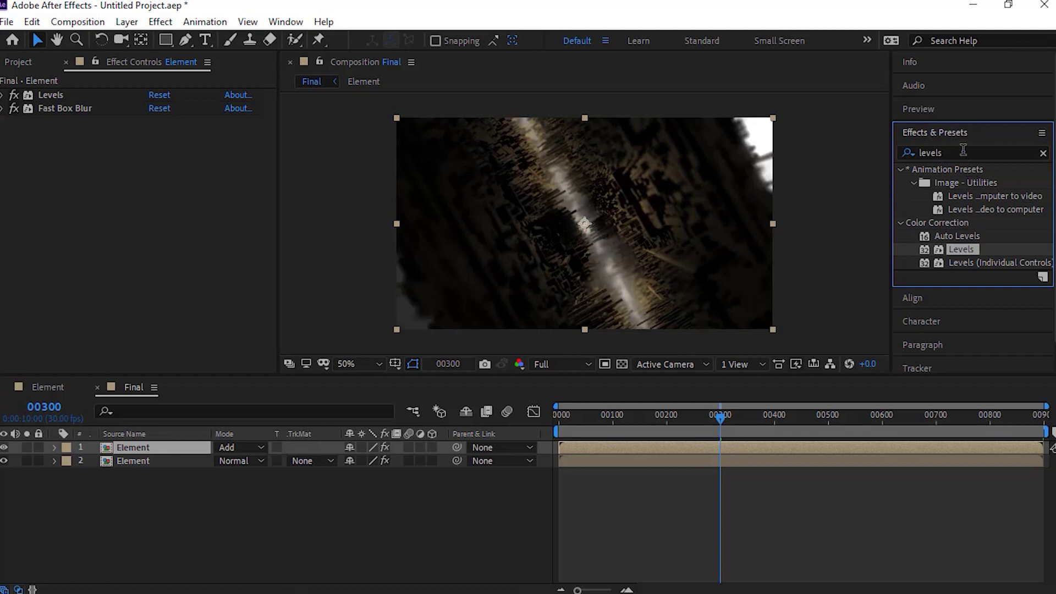
Apply Color Balance to the top Element layer with Highlight Red Balance 66, Highlight Green Balance 63 and Highlight Blue Balance -100
left_click(901, 148)
type("color ba")
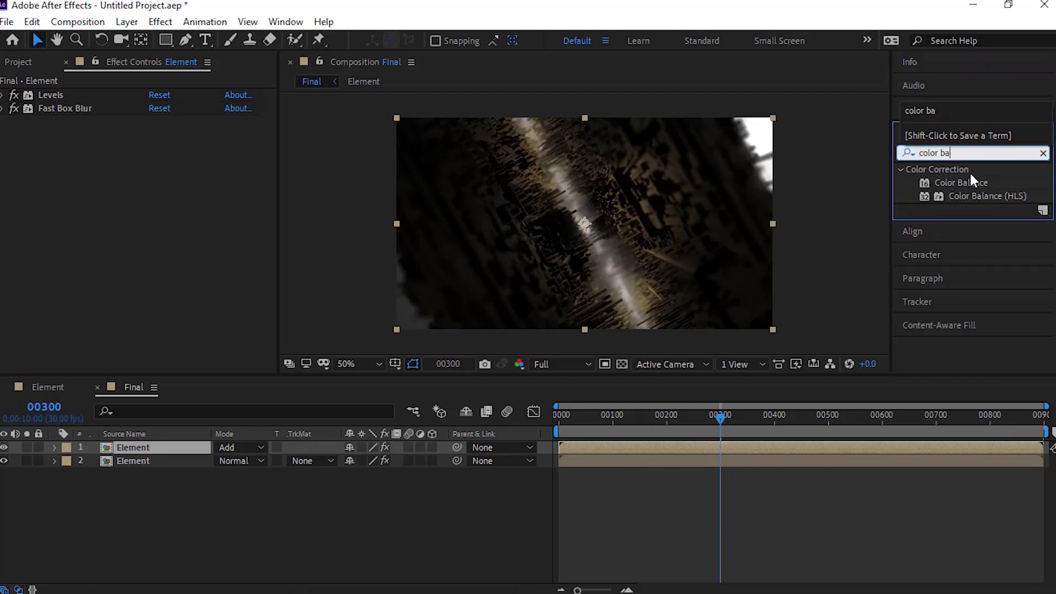
left_click_drag(973, 182, 177, 218)
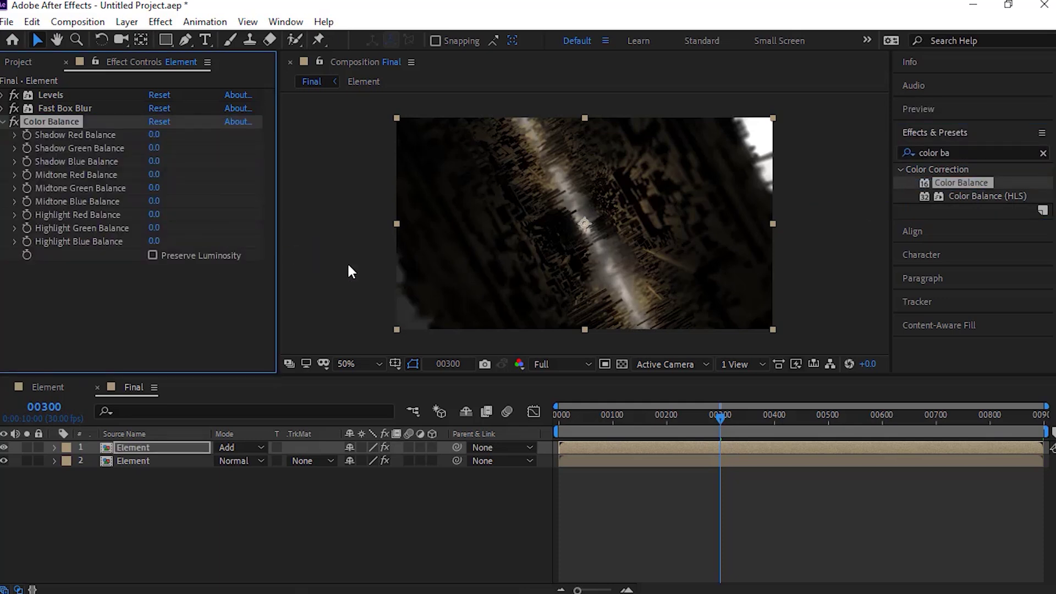
left_click(158, 214)
type("66")
key("Tab")
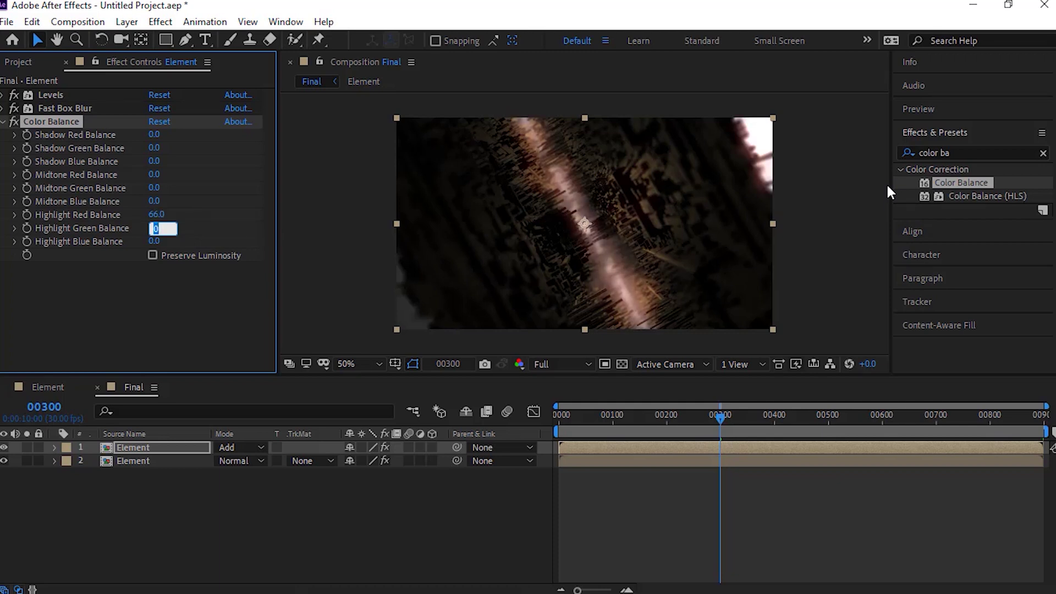
type("63")
key("Tab")
type("-100")
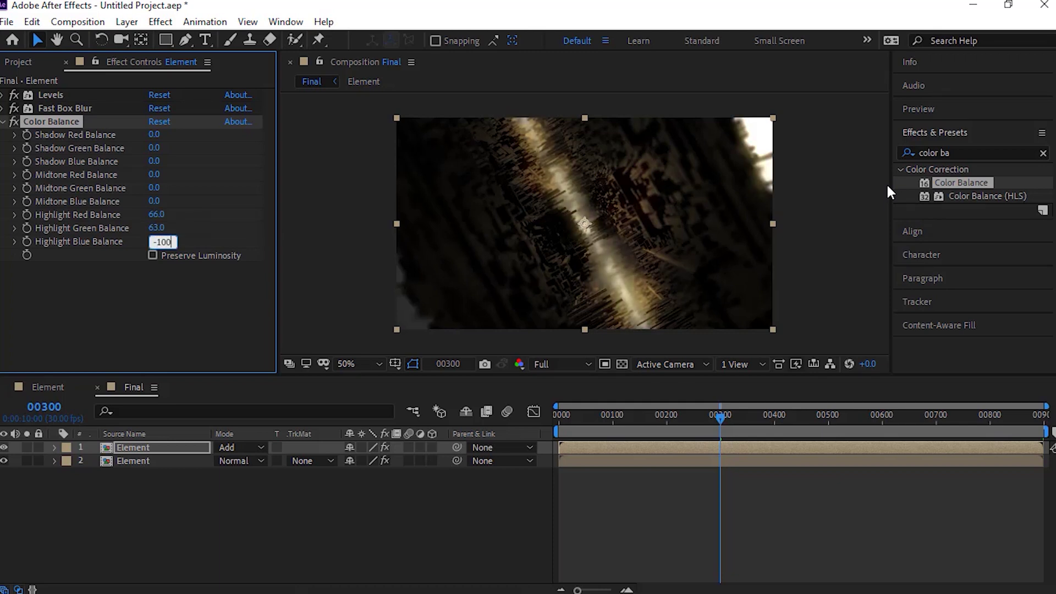
key("Return")
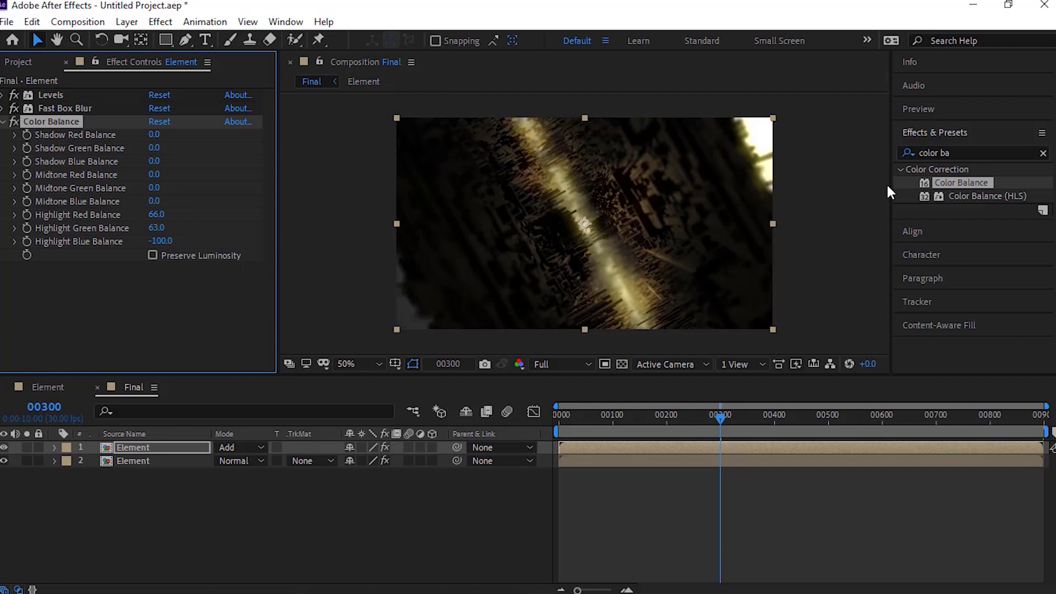
Create an adjustment layer above both Element layers in Final and rename it cc
right_click(105, 493)
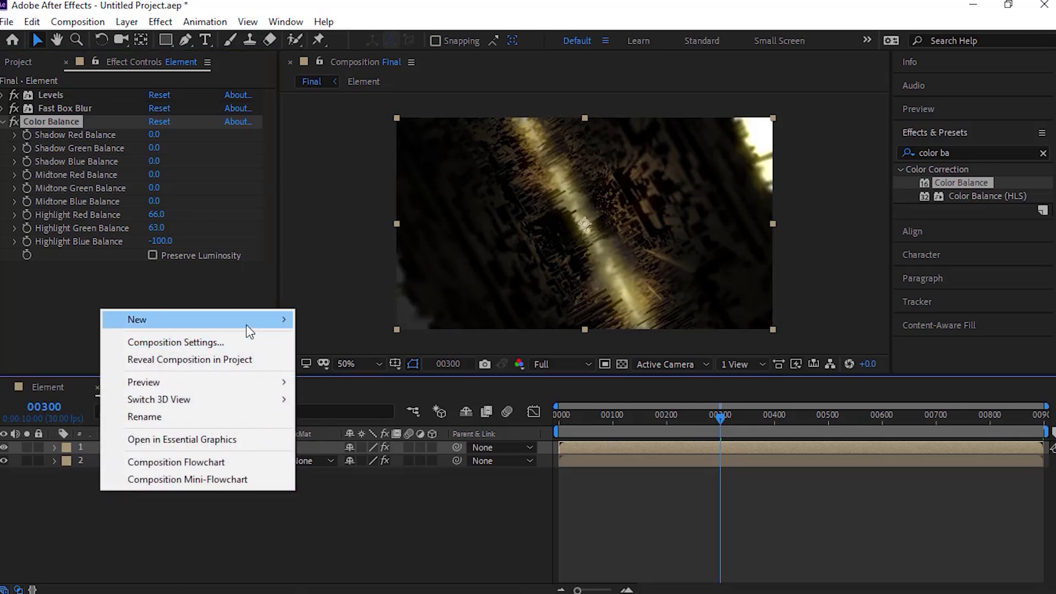
mouse_move(263, 325)
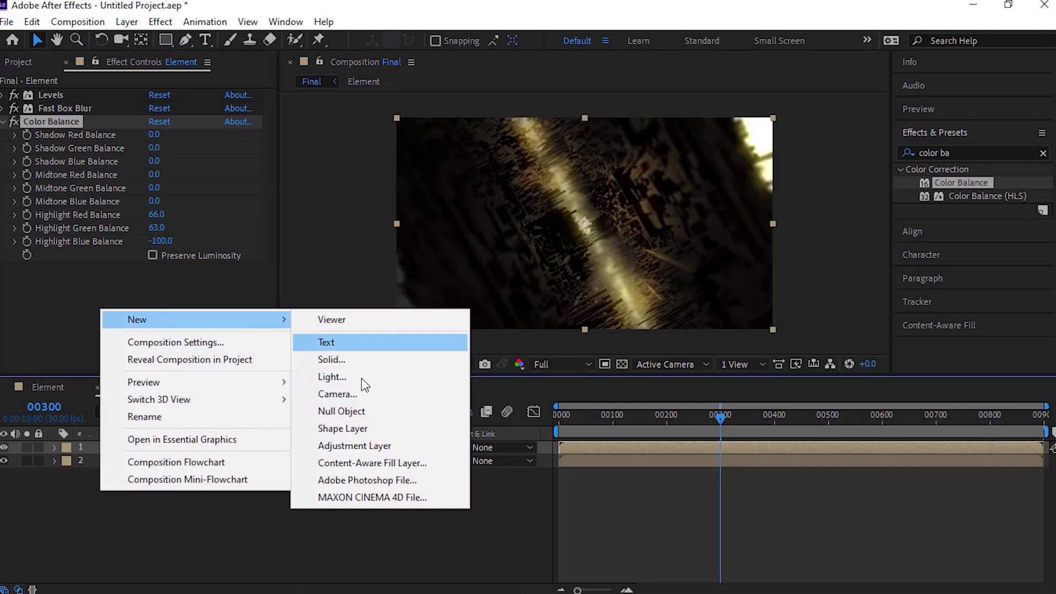
left_click(367, 449)
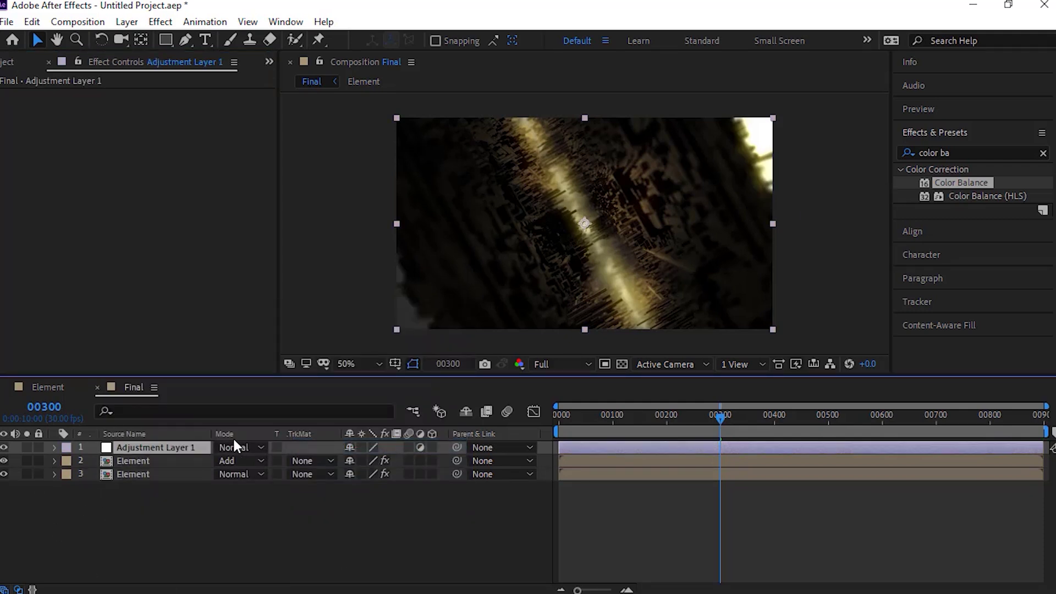
double_click(193, 450)
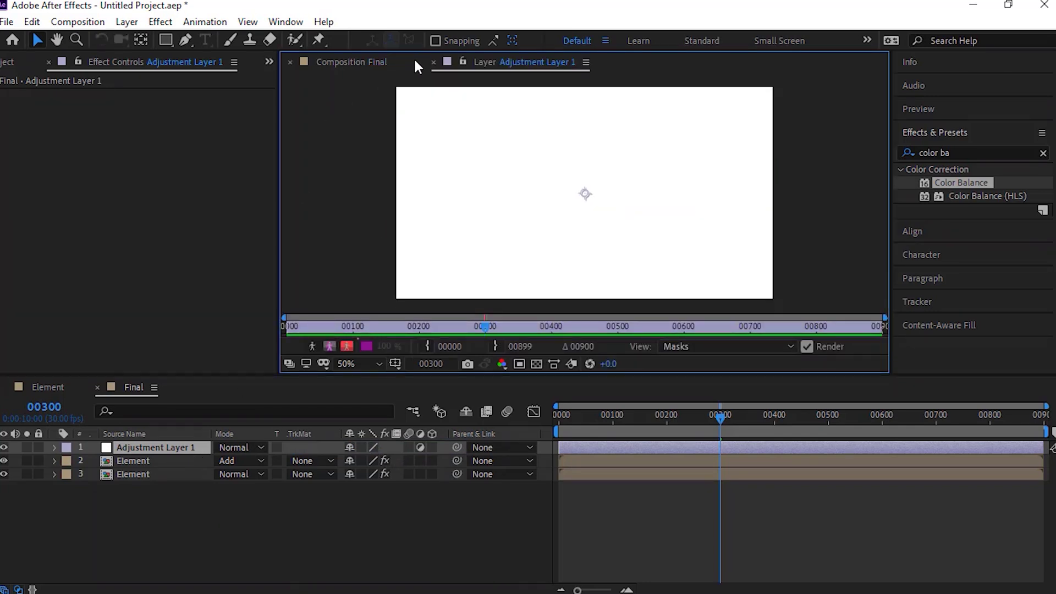
left_click(434, 62)
left_click(173, 449)
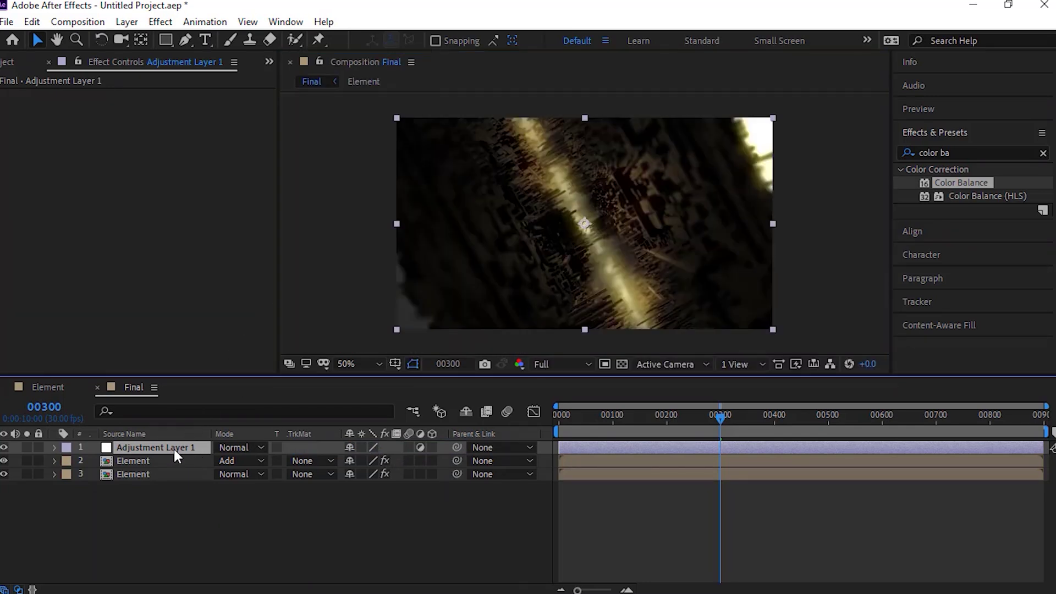
key("Return")
type("cc")
key("Return")
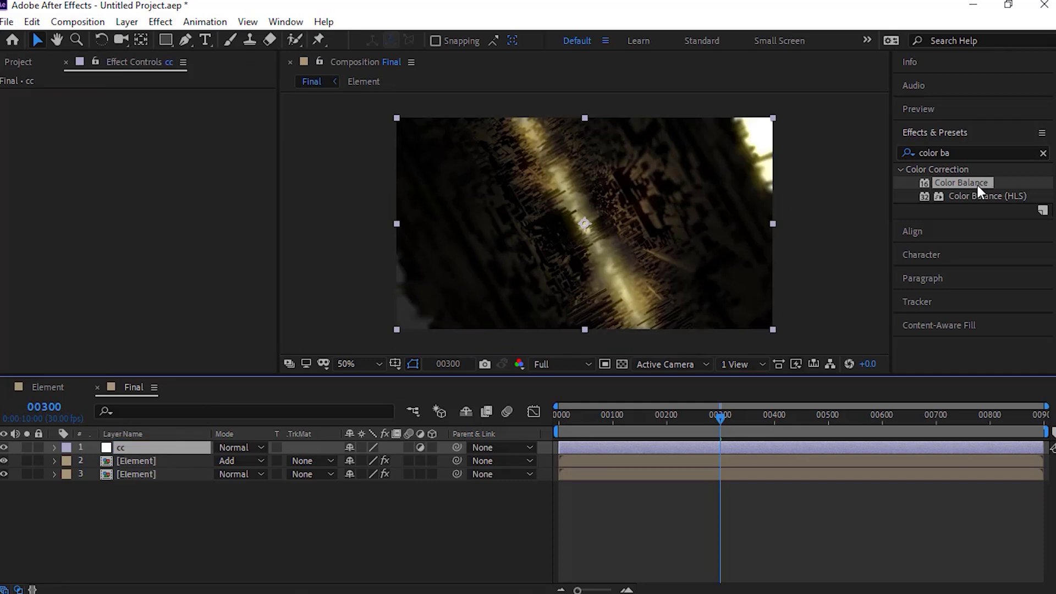
Apply Color Balance to the cc layer and set Shadow Red Balance to 80 and Shadow Green Balance to 52
left_click_drag(976, 186, 180, 216)
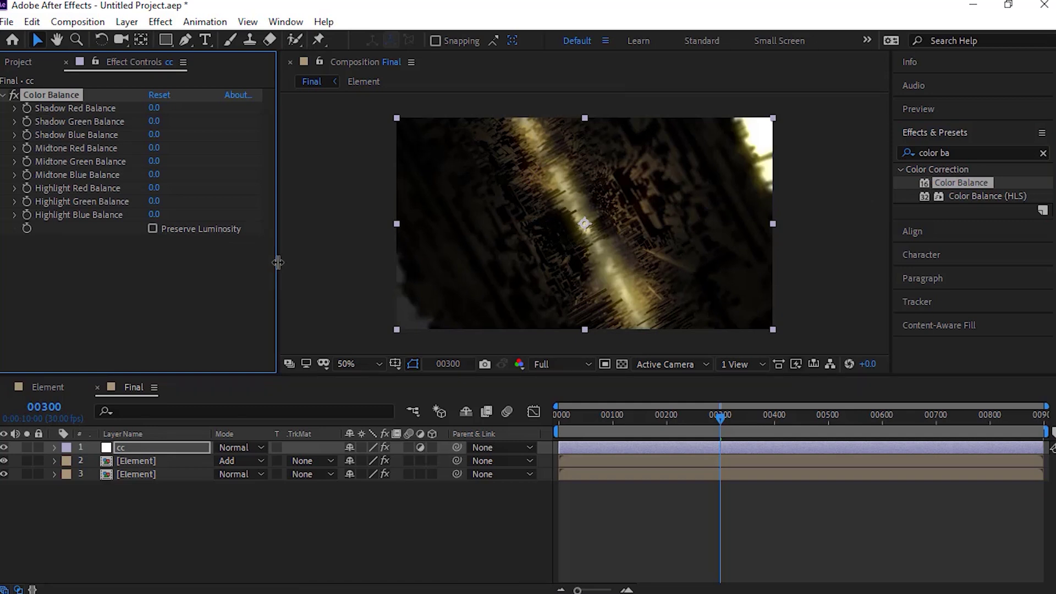
left_click(155, 108)
type("80")
key("Tab")
type("52")
key("Tab")
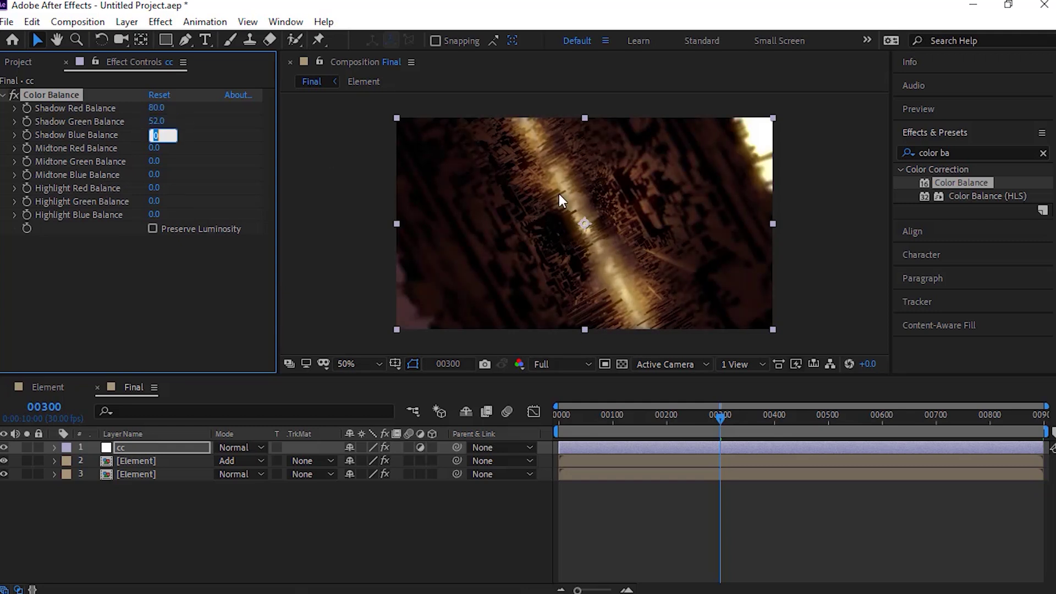
Set the cc layer's Color Balance to Midtone Red 8, Midtone Green -8 and Midtone Blue 16
key("Tab")
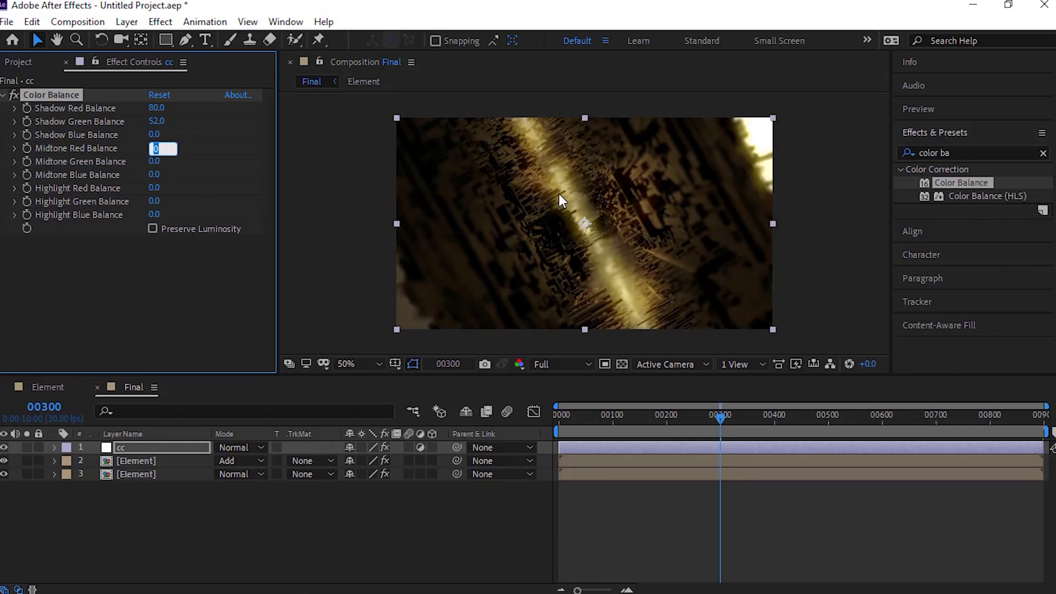
key("Tab")
type("-")
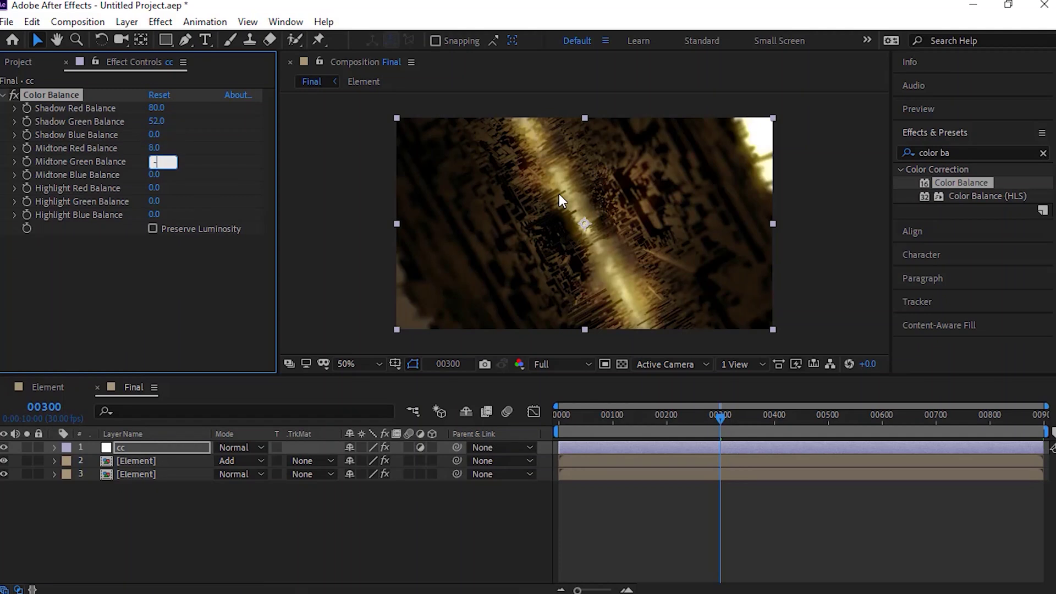
type("8")
key("Tab")
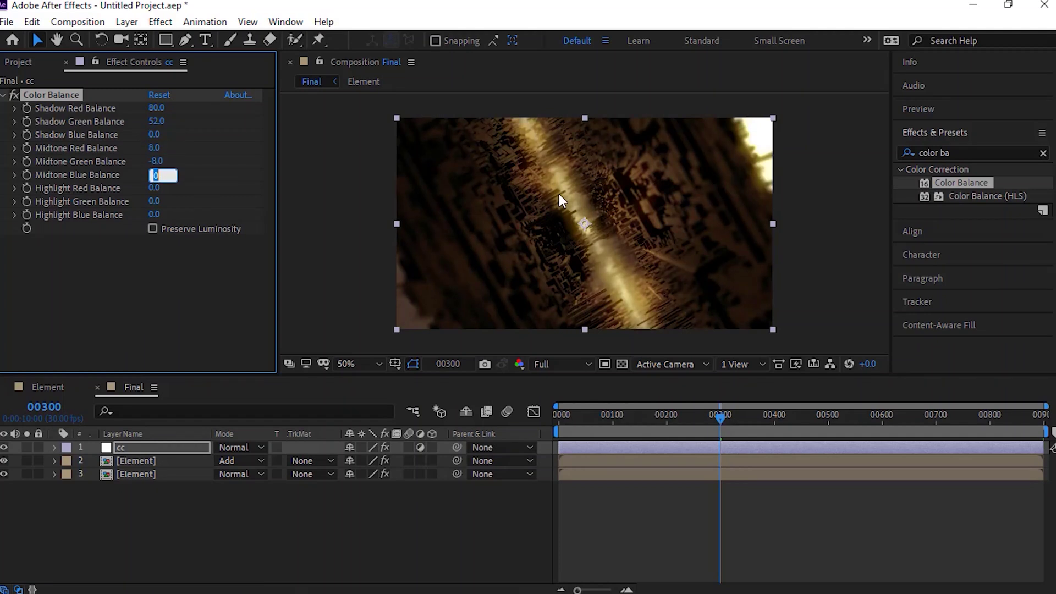
key("Tab")
Set the cc layer's Color Balance to Highlight Red 54, Highlight Green 24 and Highlight Blue 30
type("54")
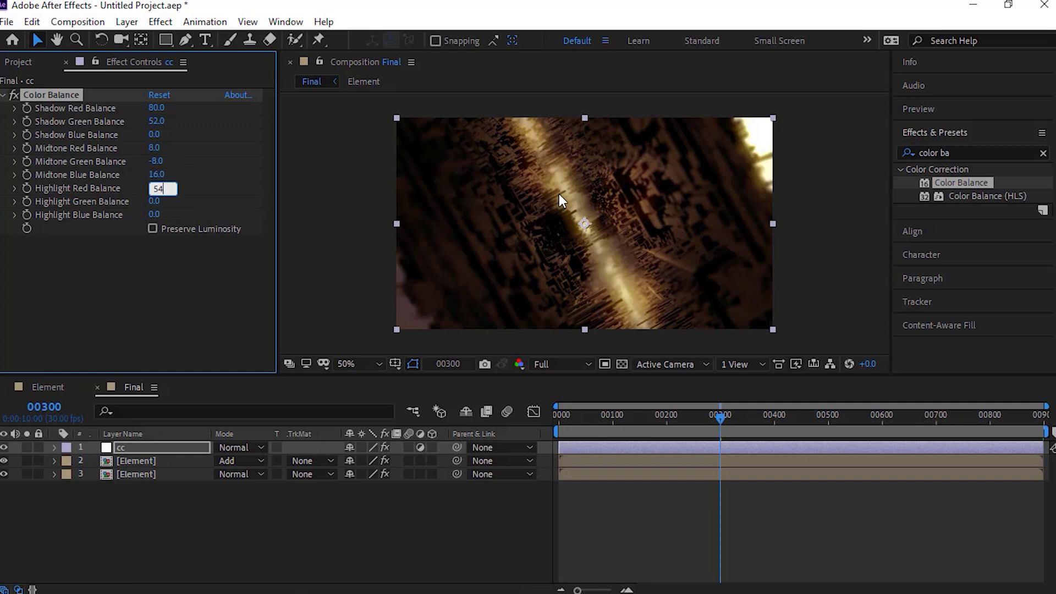
key("Tab")
type("2")
key("Tab")
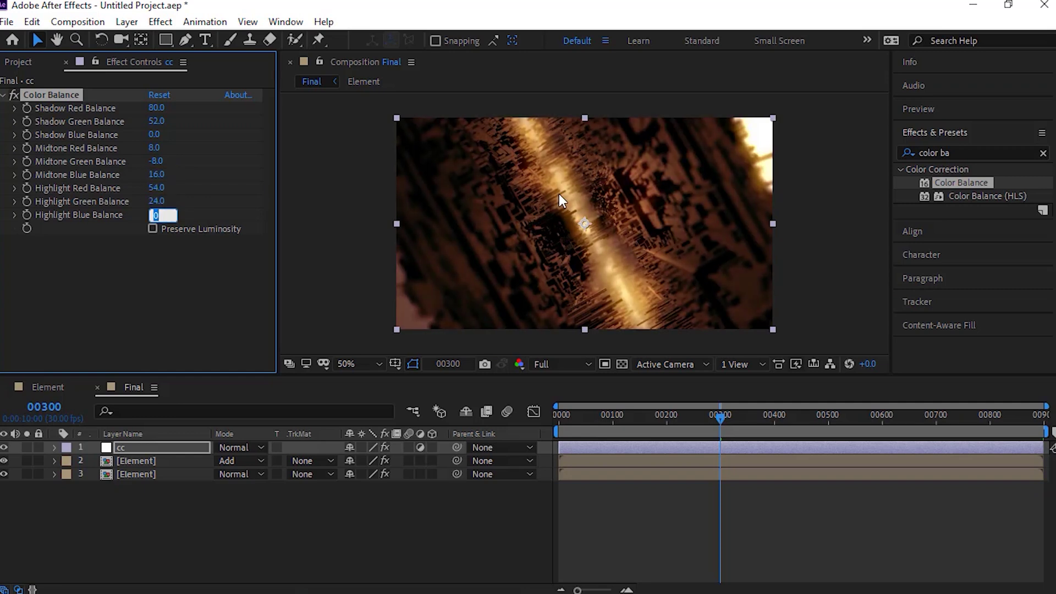
type("30")
key("Return")
Apply Curves to the cc layer and shape the RGB curve into an S with raised highlights and lowered shadows
left_click(973, 153)
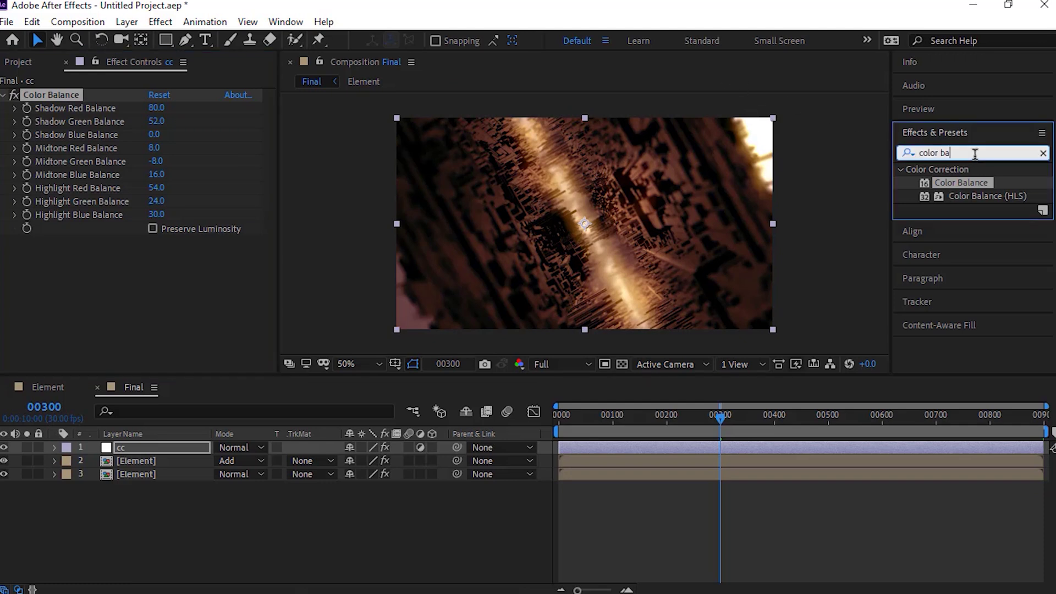
type("curves")
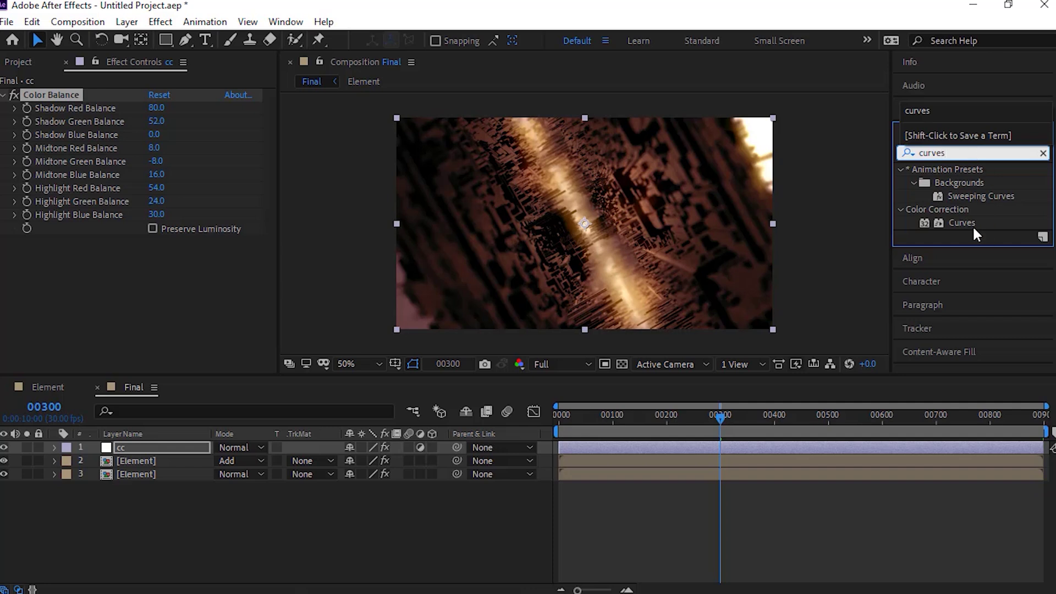
double_click(969, 221)
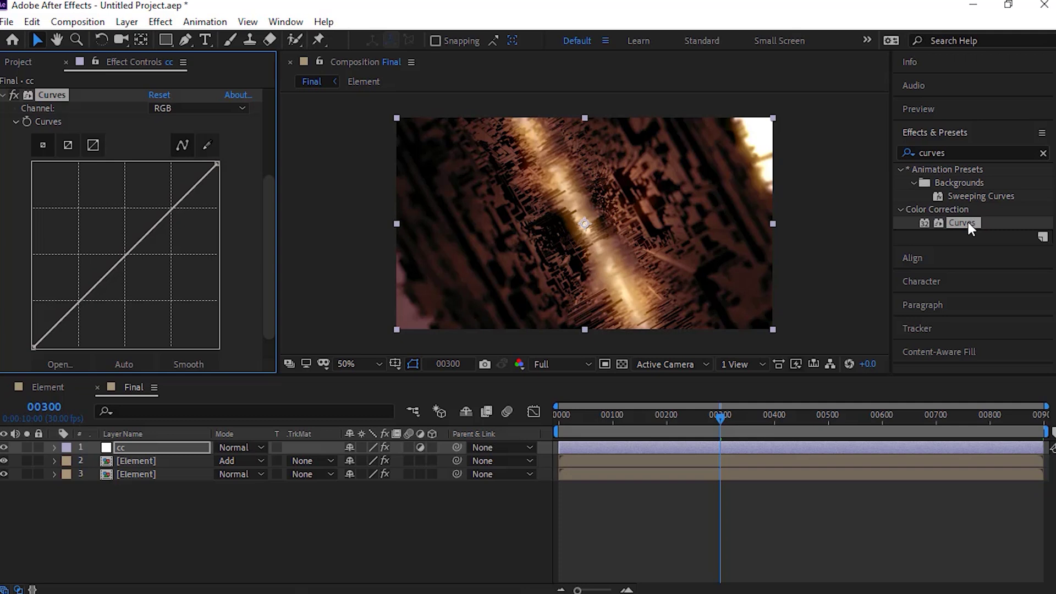
left_click_drag(170, 210, 164, 197)
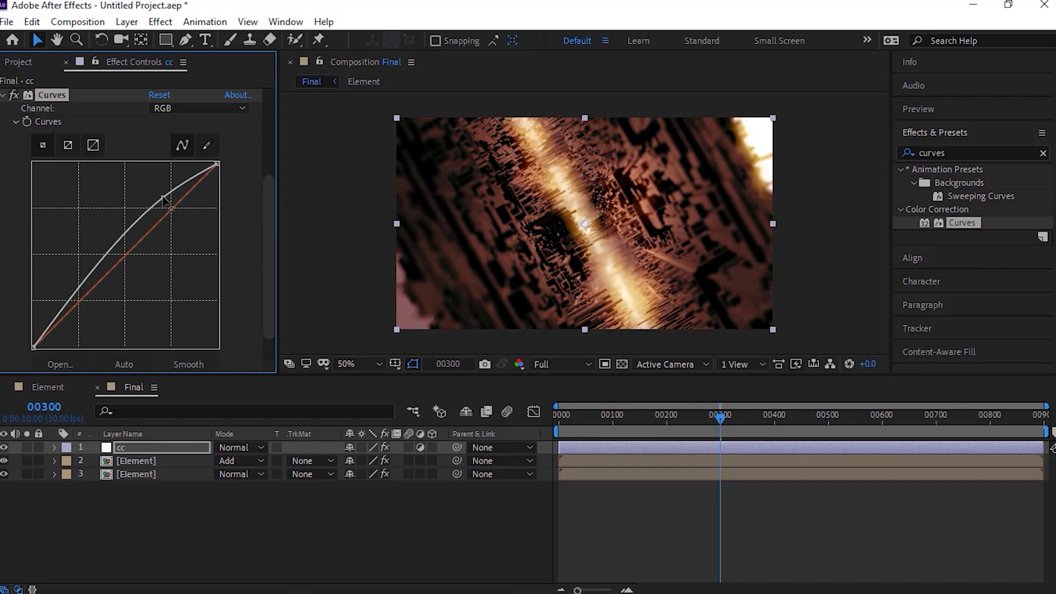
left_click_drag(78, 287, 89, 311)
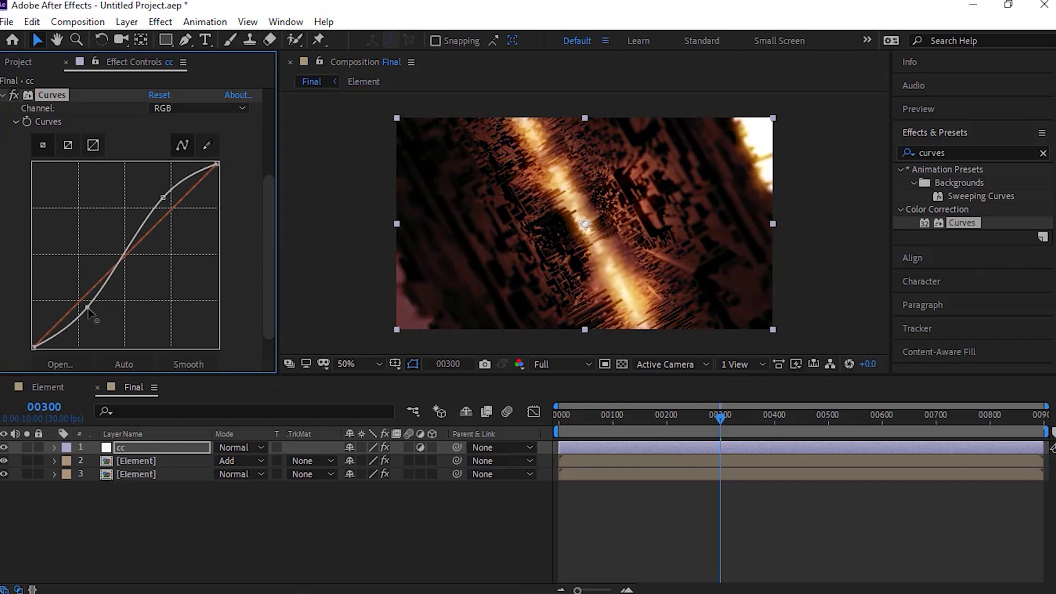
mouse_move(167, 198)
left_mouse_down()
mouse_move(155, 190)
mouse_move(160, 205)
mouse_move(149, 208)
left_mouse_up()
left_click_drag(149, 208, 156, 208)
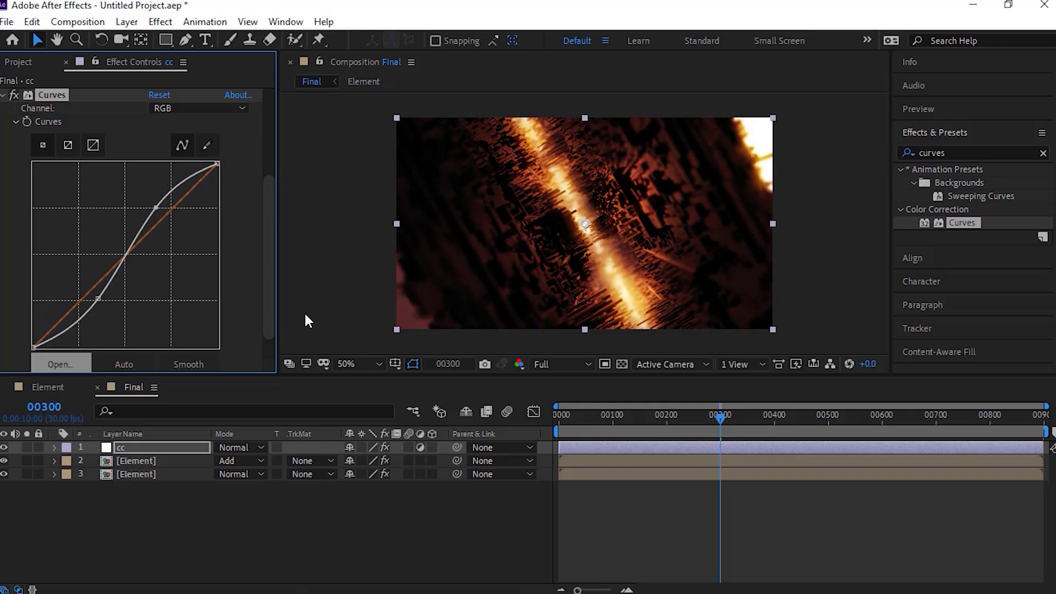
Set the preview resolution to Quarter and play the Final composition from frame 0
left_click(543, 363)
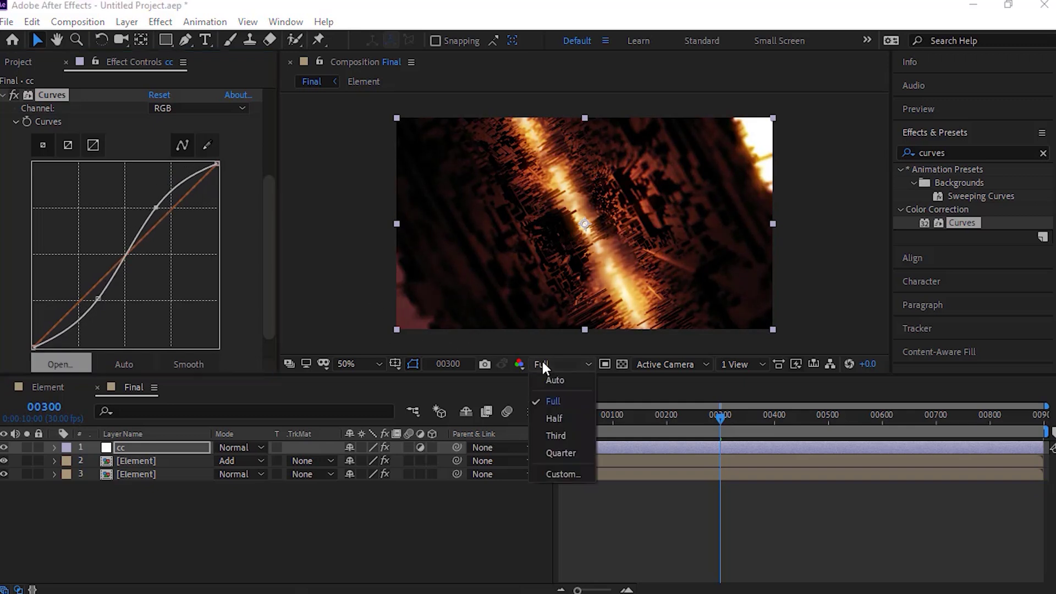
left_click(563, 450)
left_click_drag(579, 417, 539, 423)
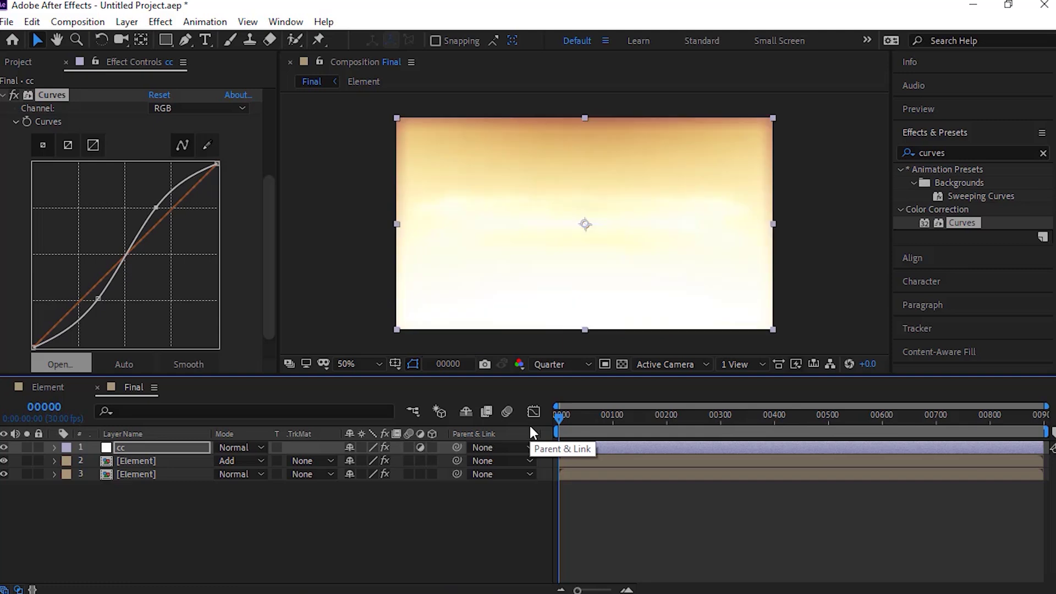
key("space")
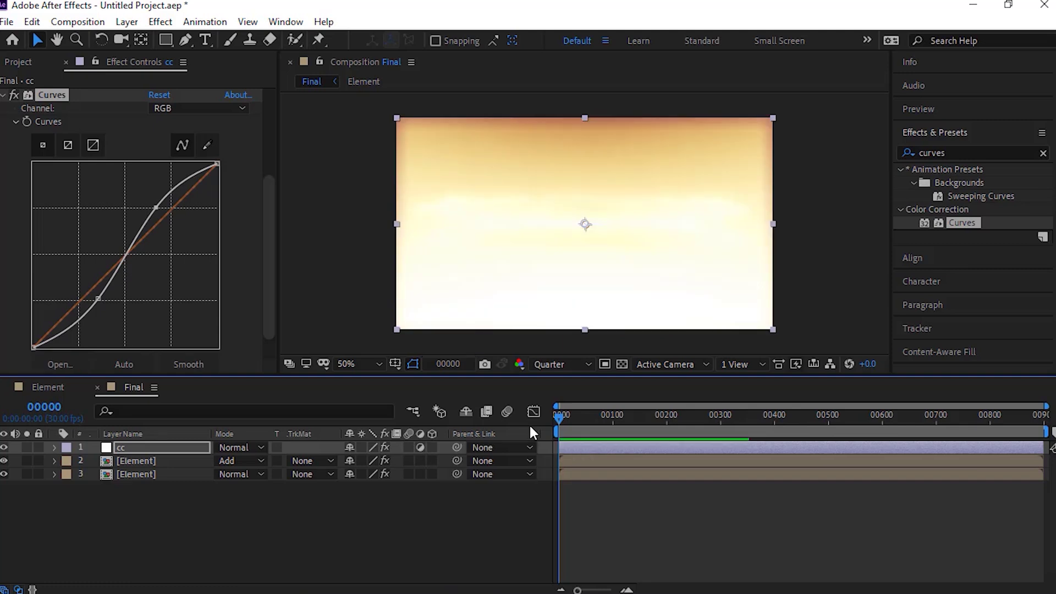